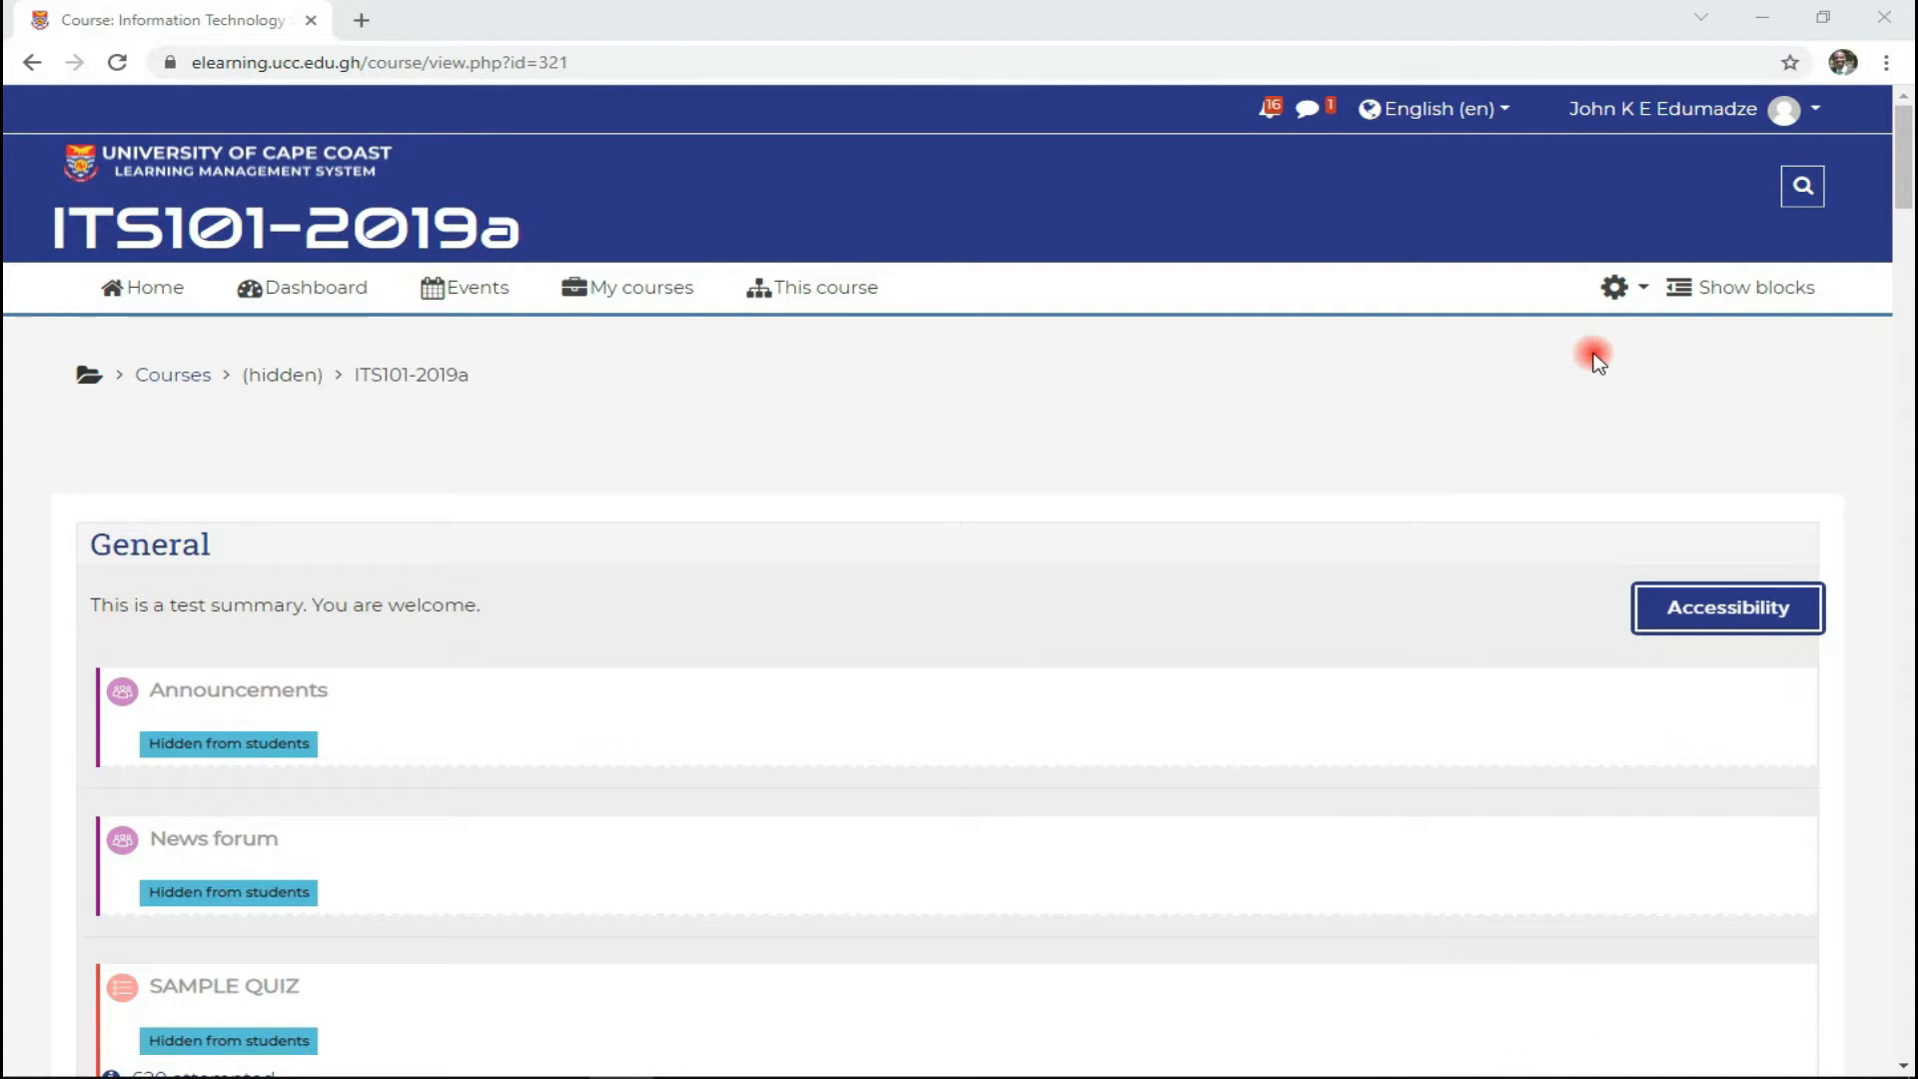
Start a backup of the ITS101-2019a course with enrolled users excluded and continue to the schema settings
{"action": "left_click", "coordinate": [1613, 291]}
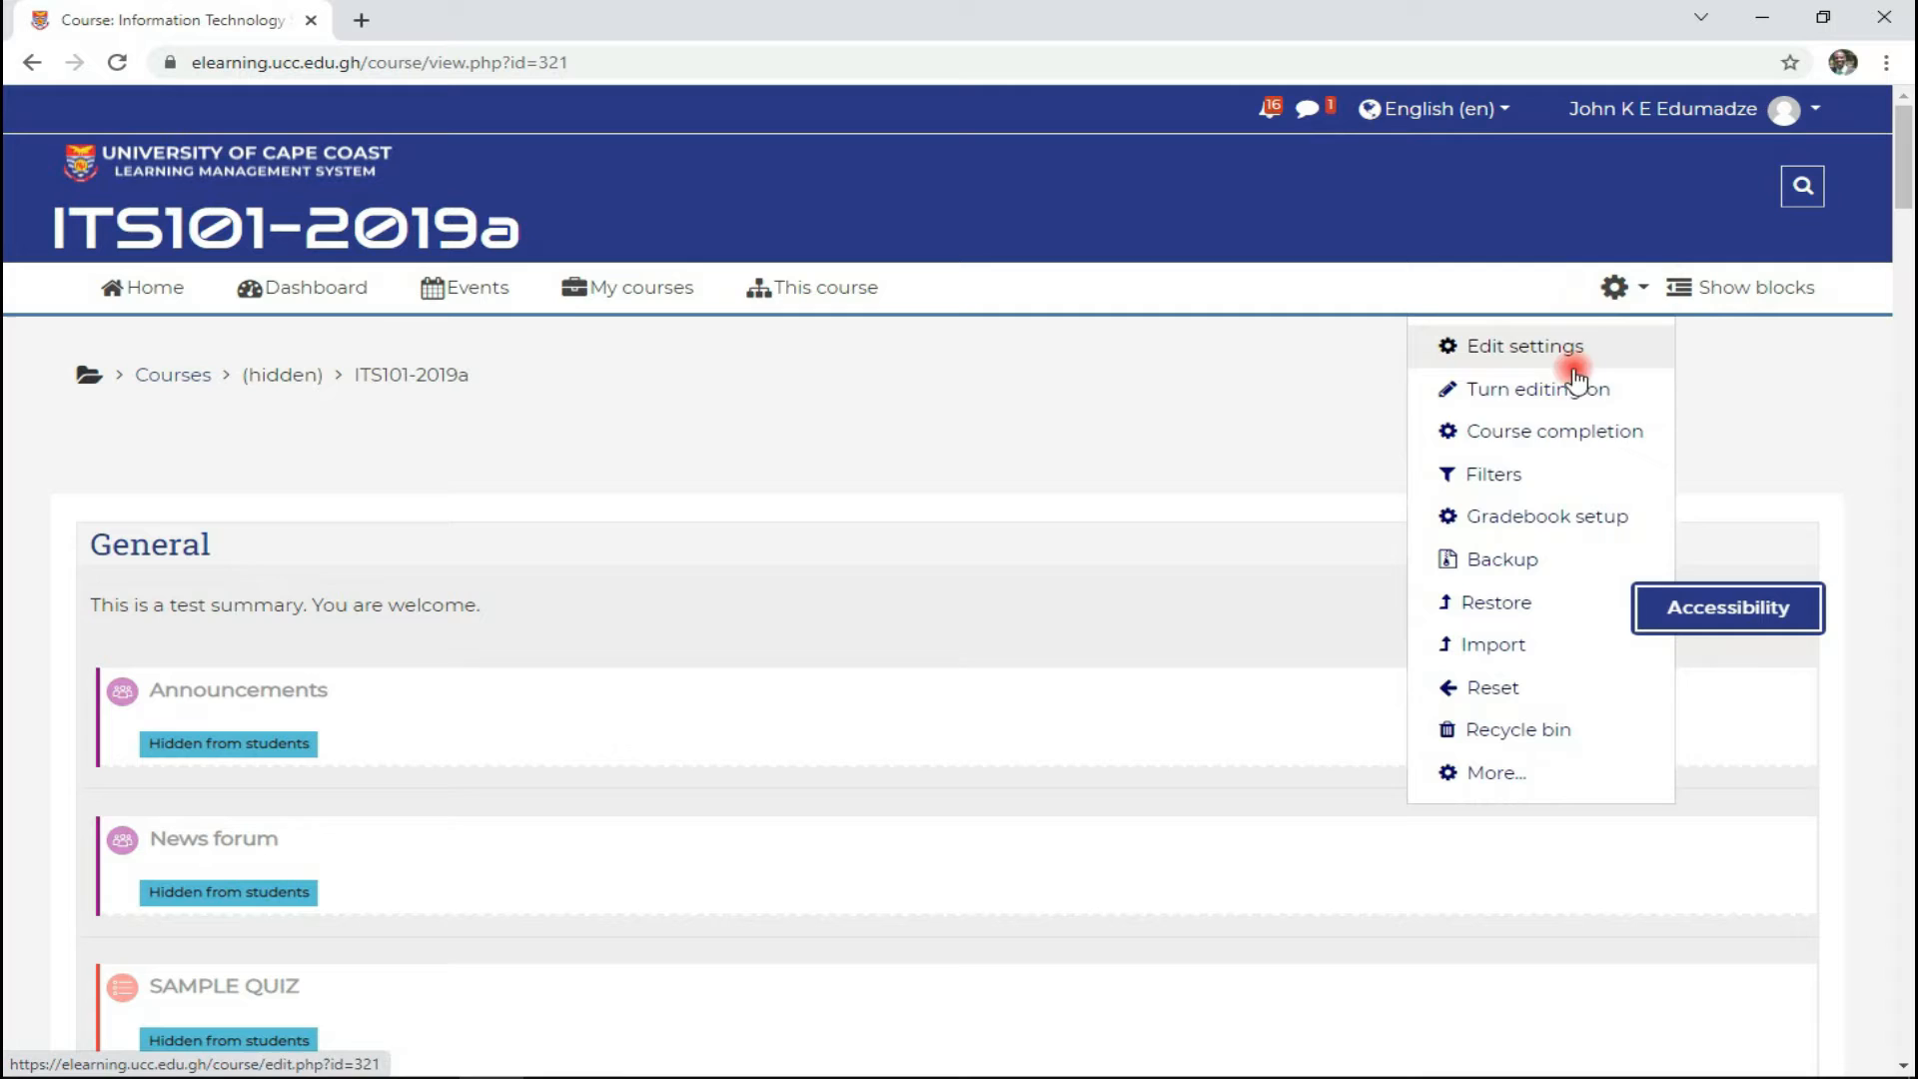
{"action": "left_click", "coordinate": [1519, 555]}
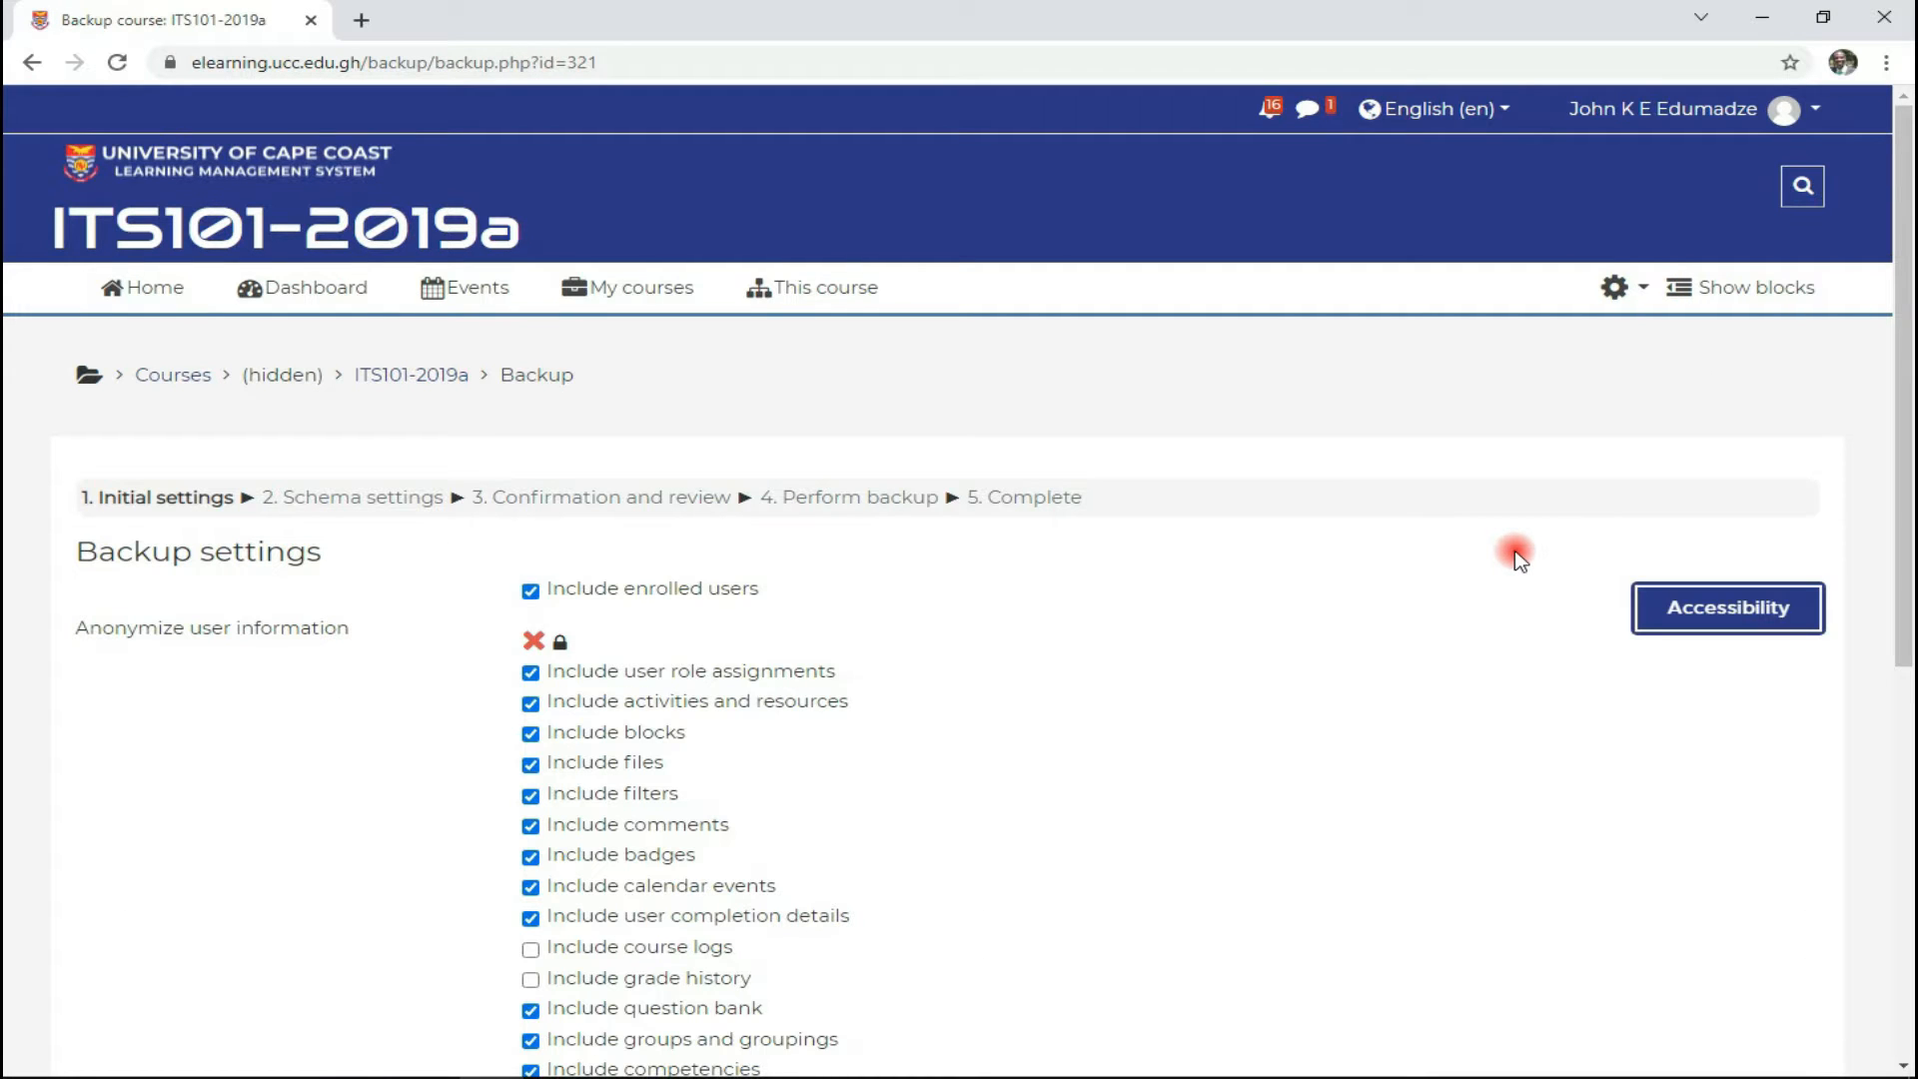
{"action": "scroll", "coordinate": [1498, 548], "scroll_direction": "down", "scroll_amount": 3}
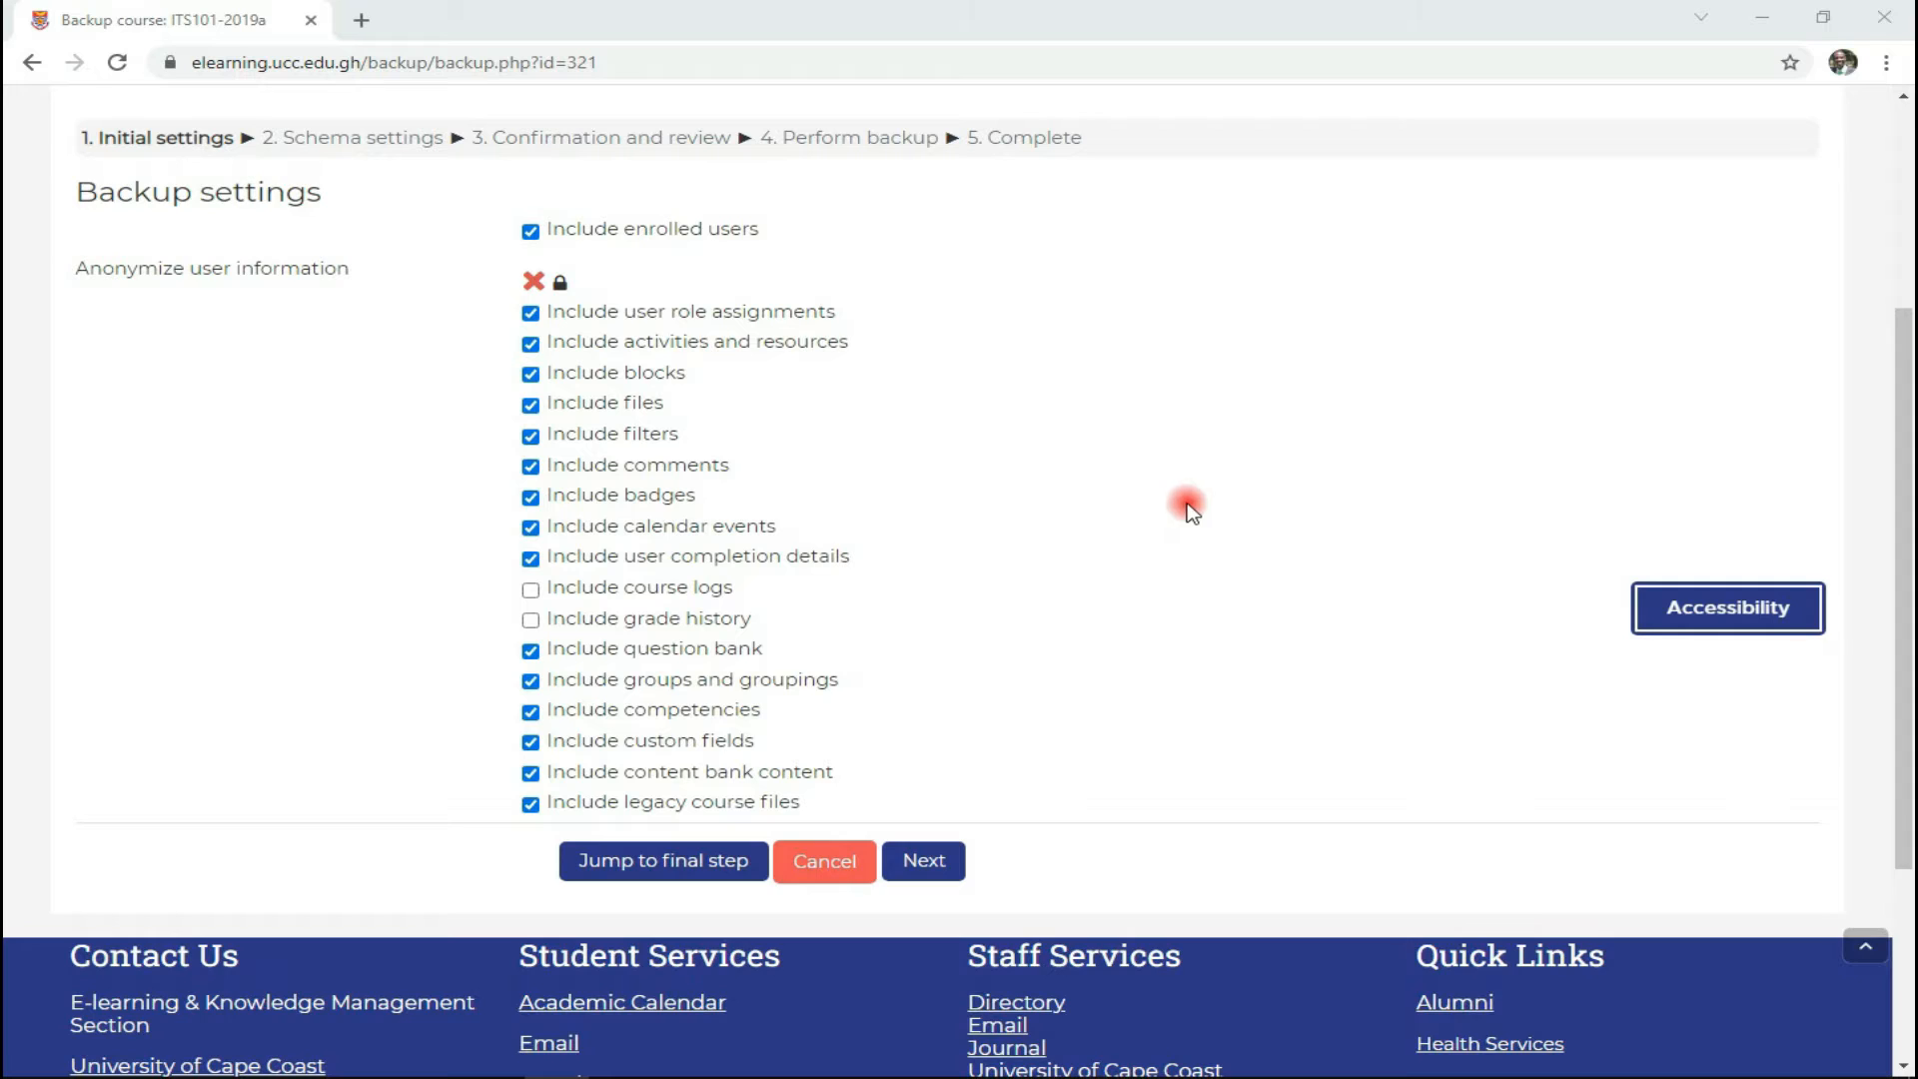
{"action": "scroll", "coordinate": [1099, 489], "scroll_direction": "up", "scroll_amount": 1}
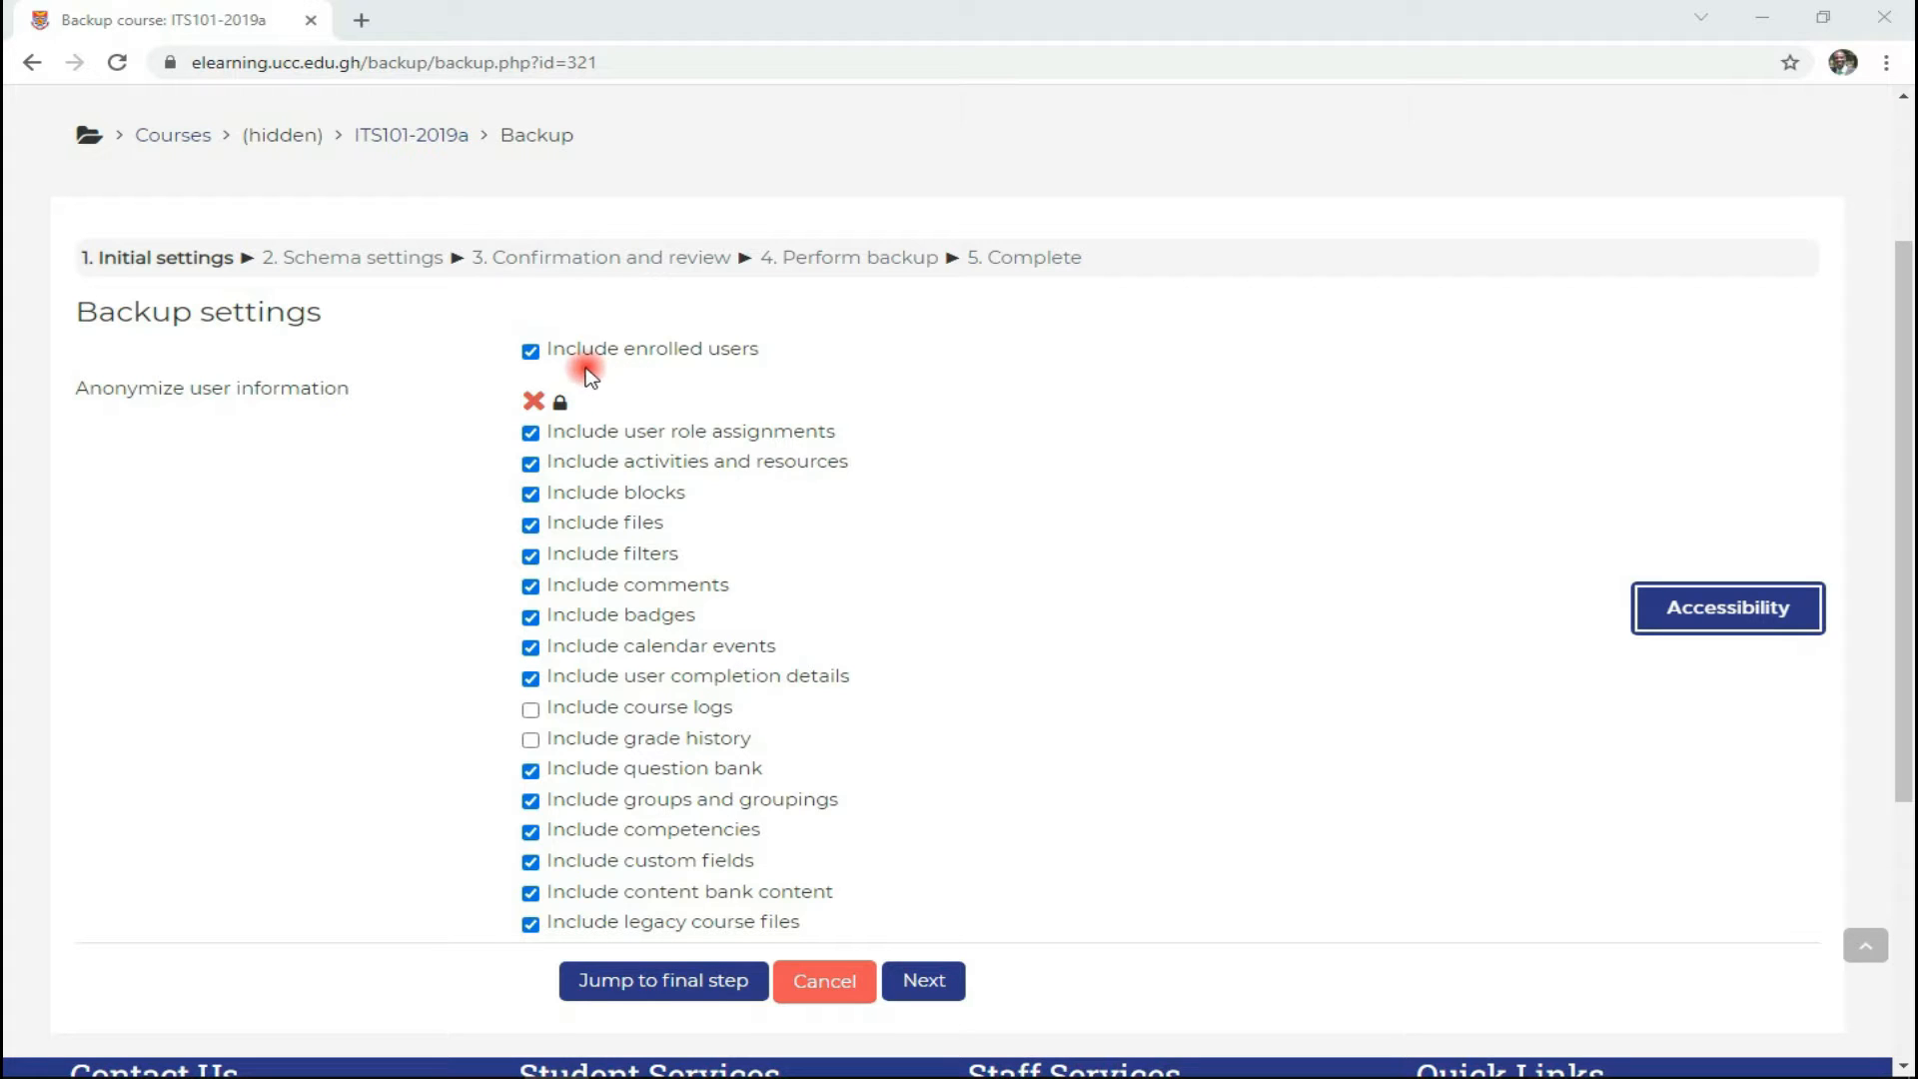
{"action": "left_click", "coordinate": [532, 351]}
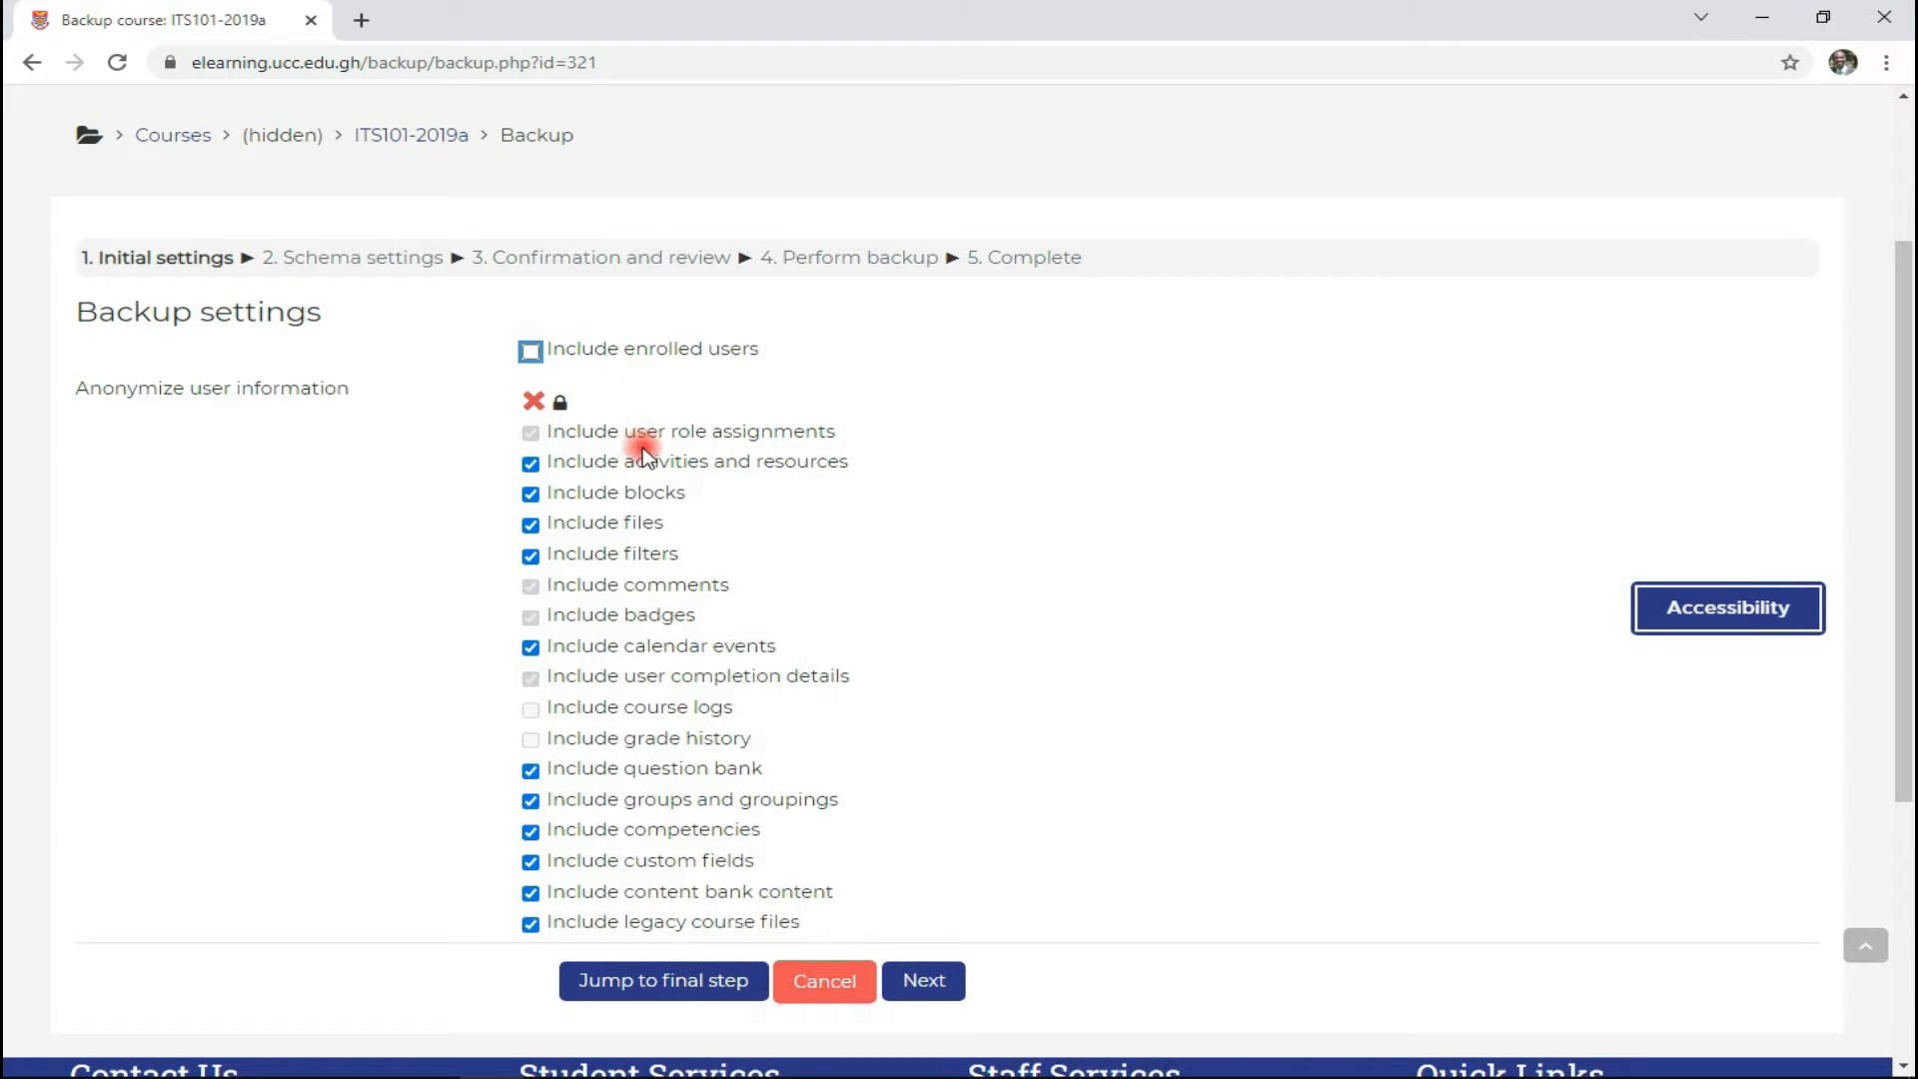
{"action": "scroll", "coordinate": [642, 455], "scroll_direction": "down", "scroll_amount": 1}
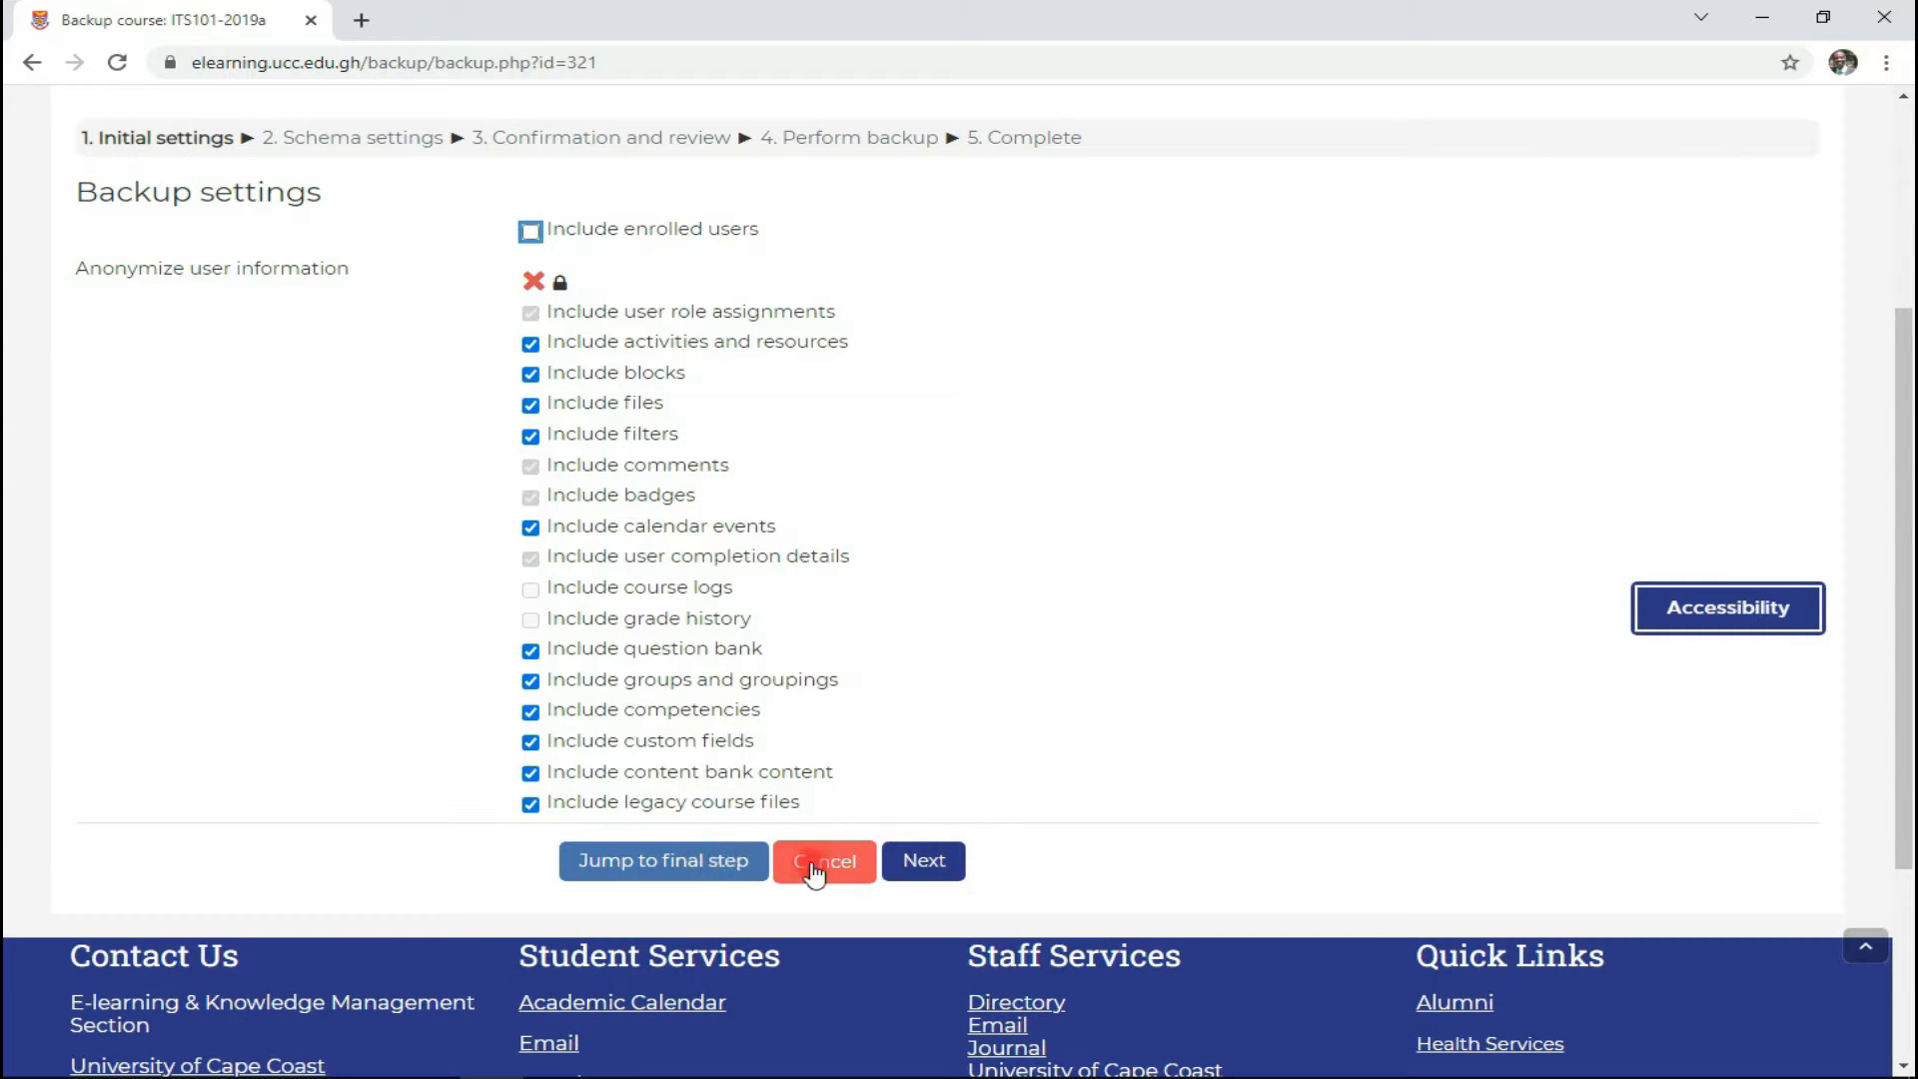
{"action": "left_click", "coordinate": [932, 865]}
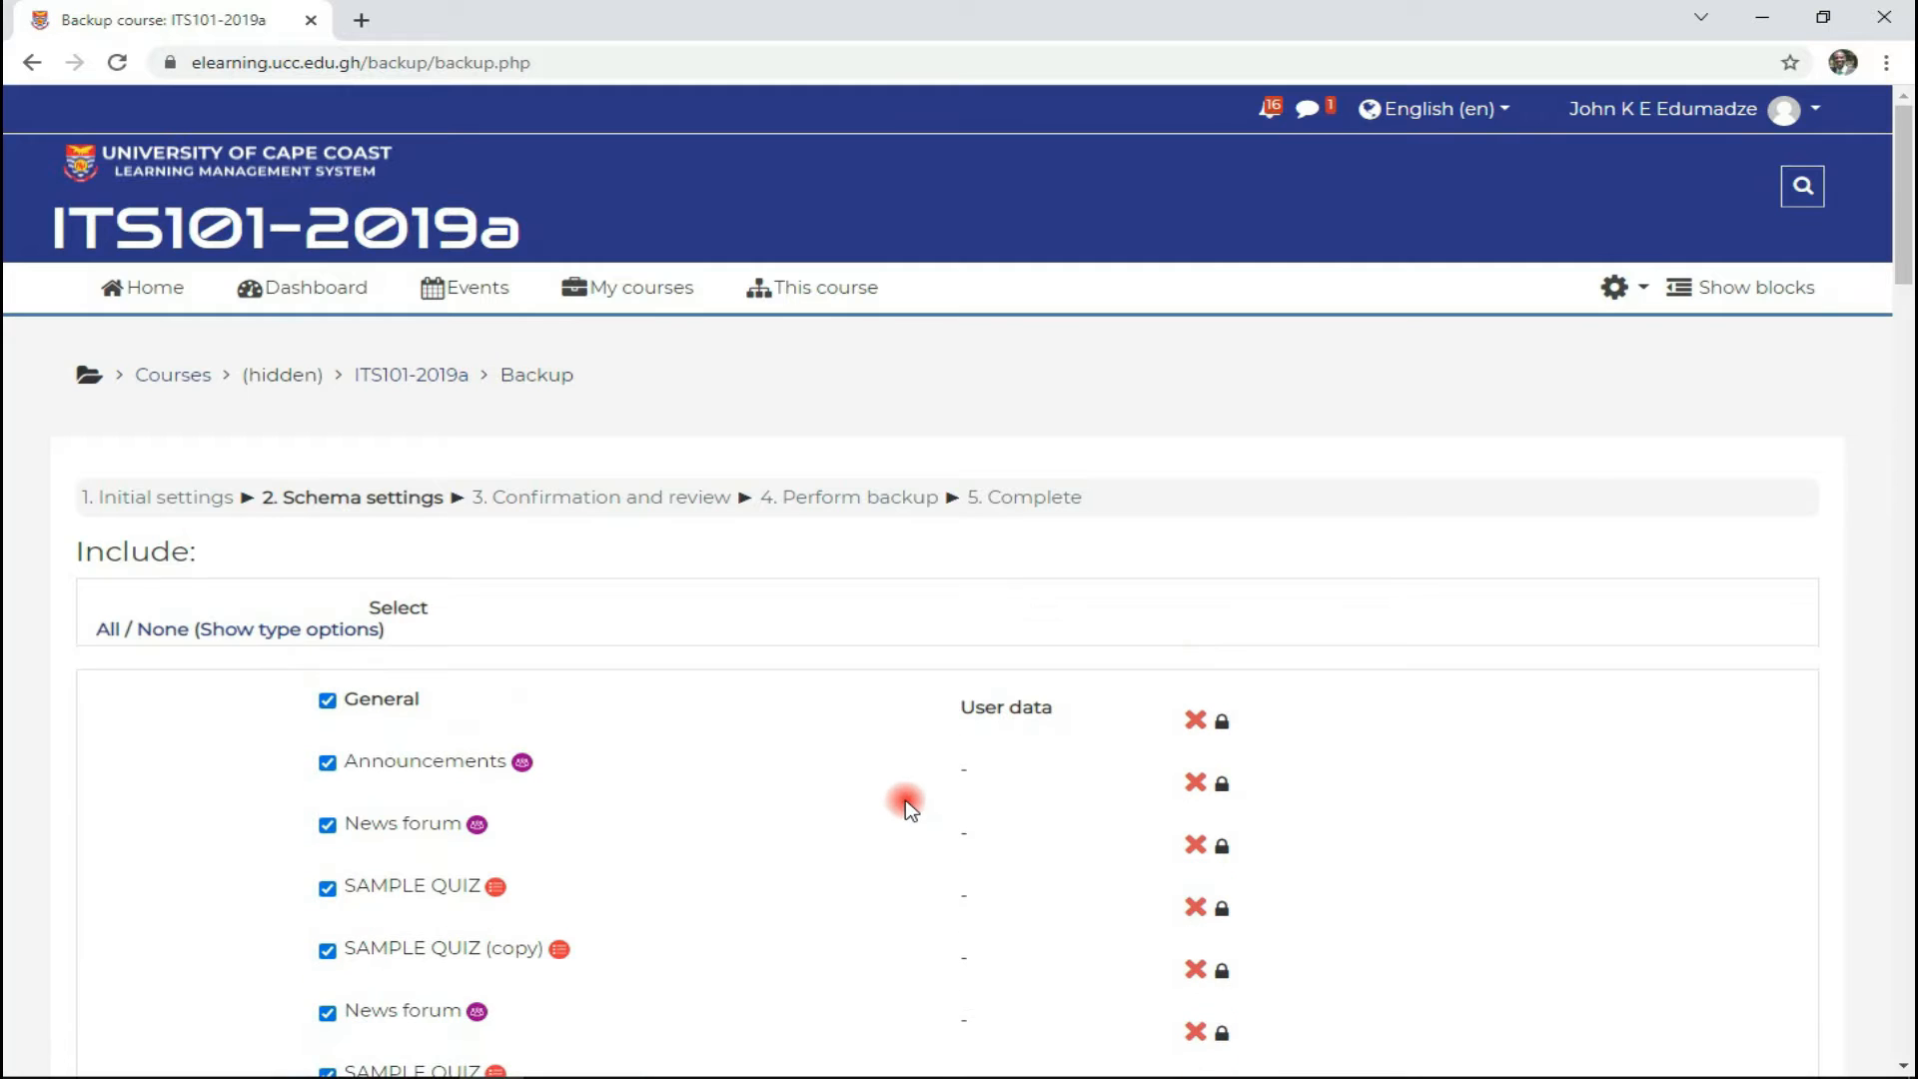
Keep all sections and activities included in the backup schema and continue to confirmation and review
{"action": "scroll", "coordinate": [903, 807], "scroll_direction": "down", "scroll_amount": 1}
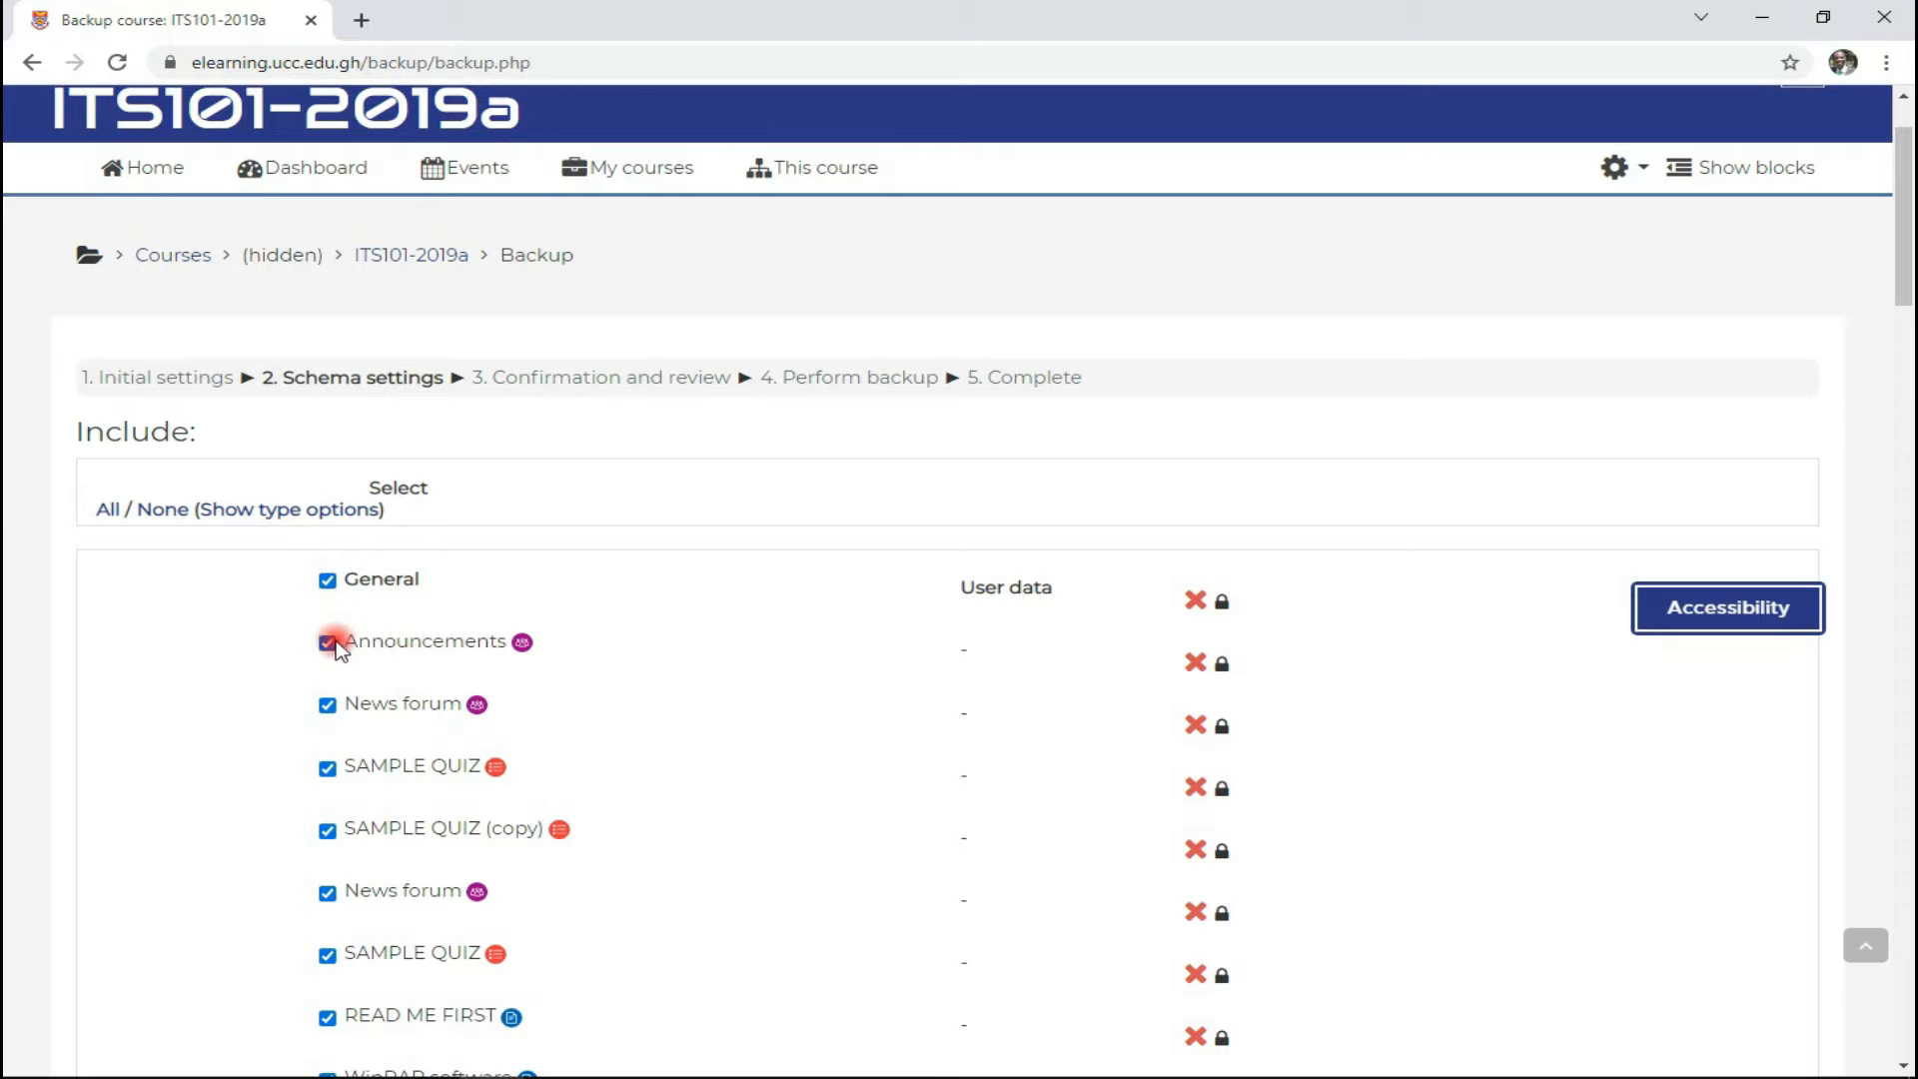
{"action": "scroll", "coordinate": [334, 704], "scroll_direction": "down", "scroll_amount": 6}
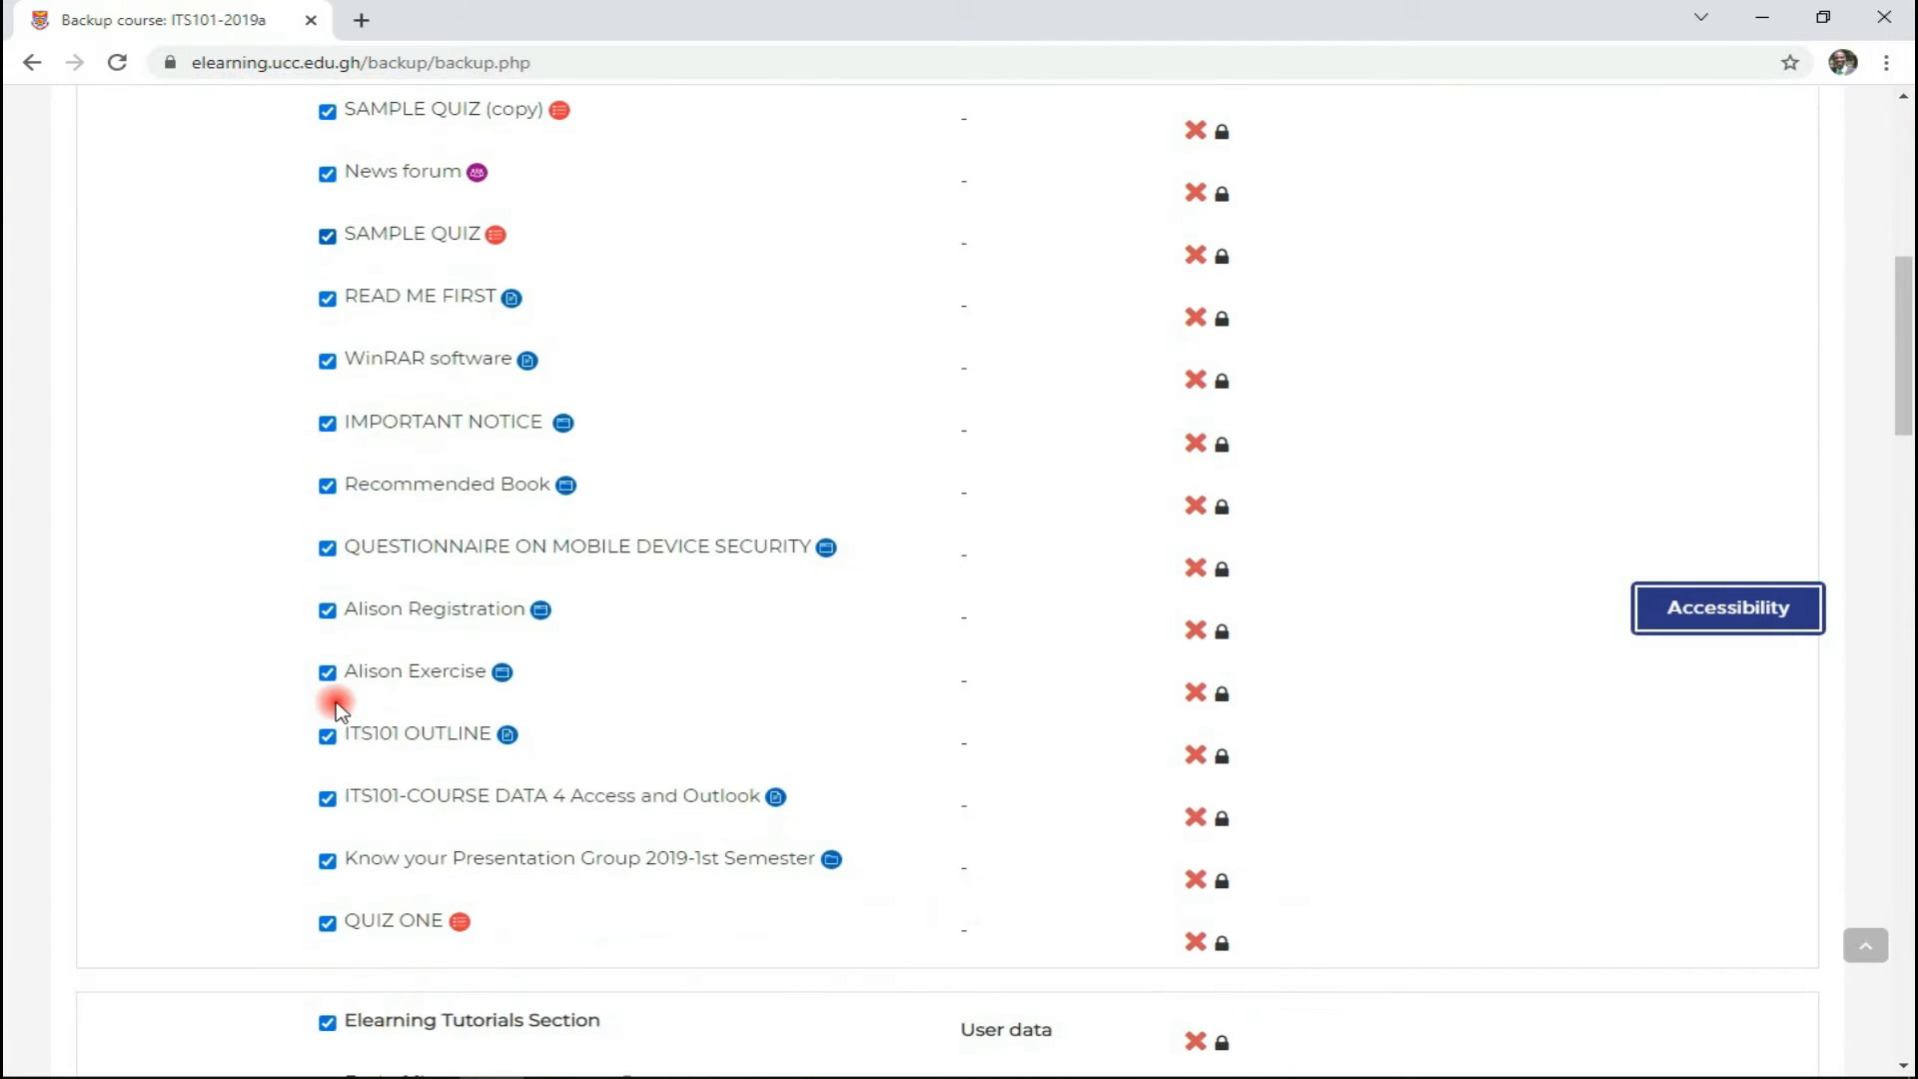
{"action": "scroll", "coordinate": [340, 709], "scroll_direction": "down", "scroll_amount": 18}
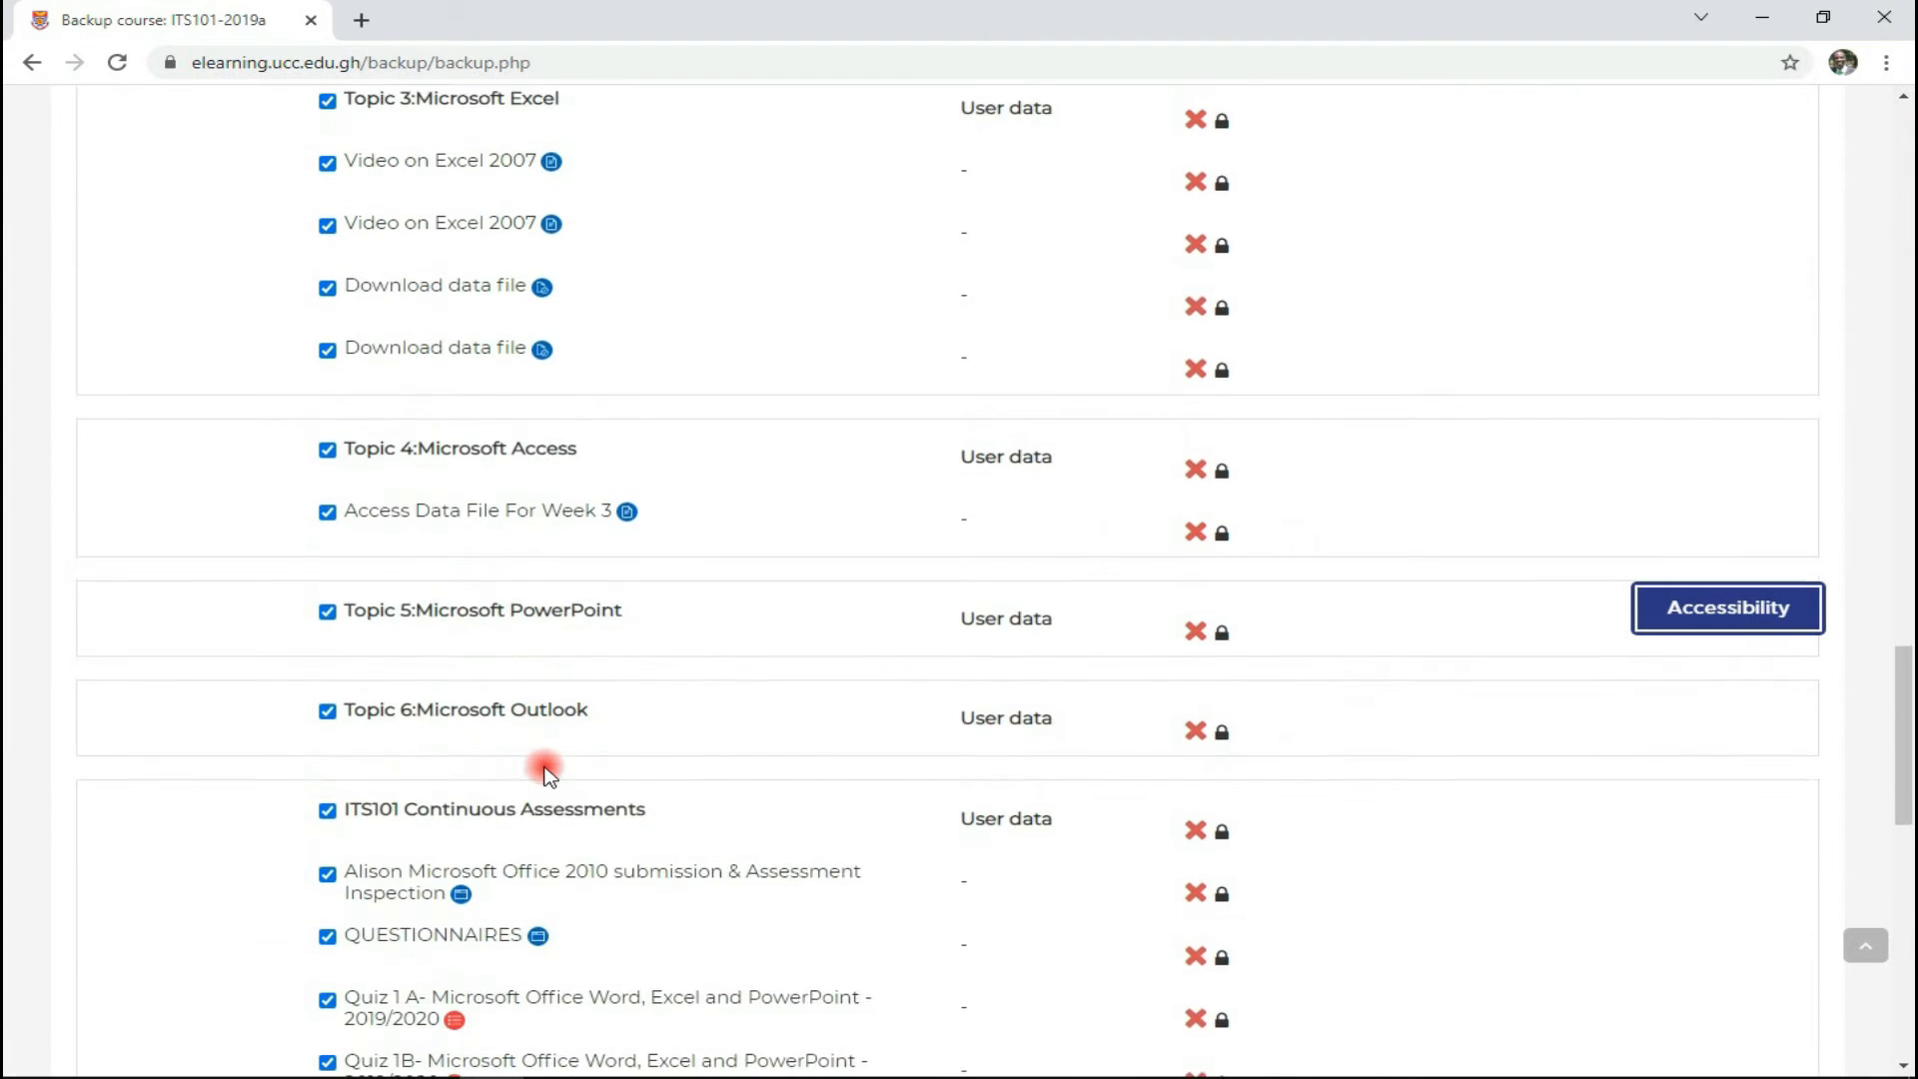
{"action": "scroll", "coordinate": [544, 771], "scroll_direction": "down", "scroll_amount": 10}
{"action": "left_click", "coordinate": [834, 532]}
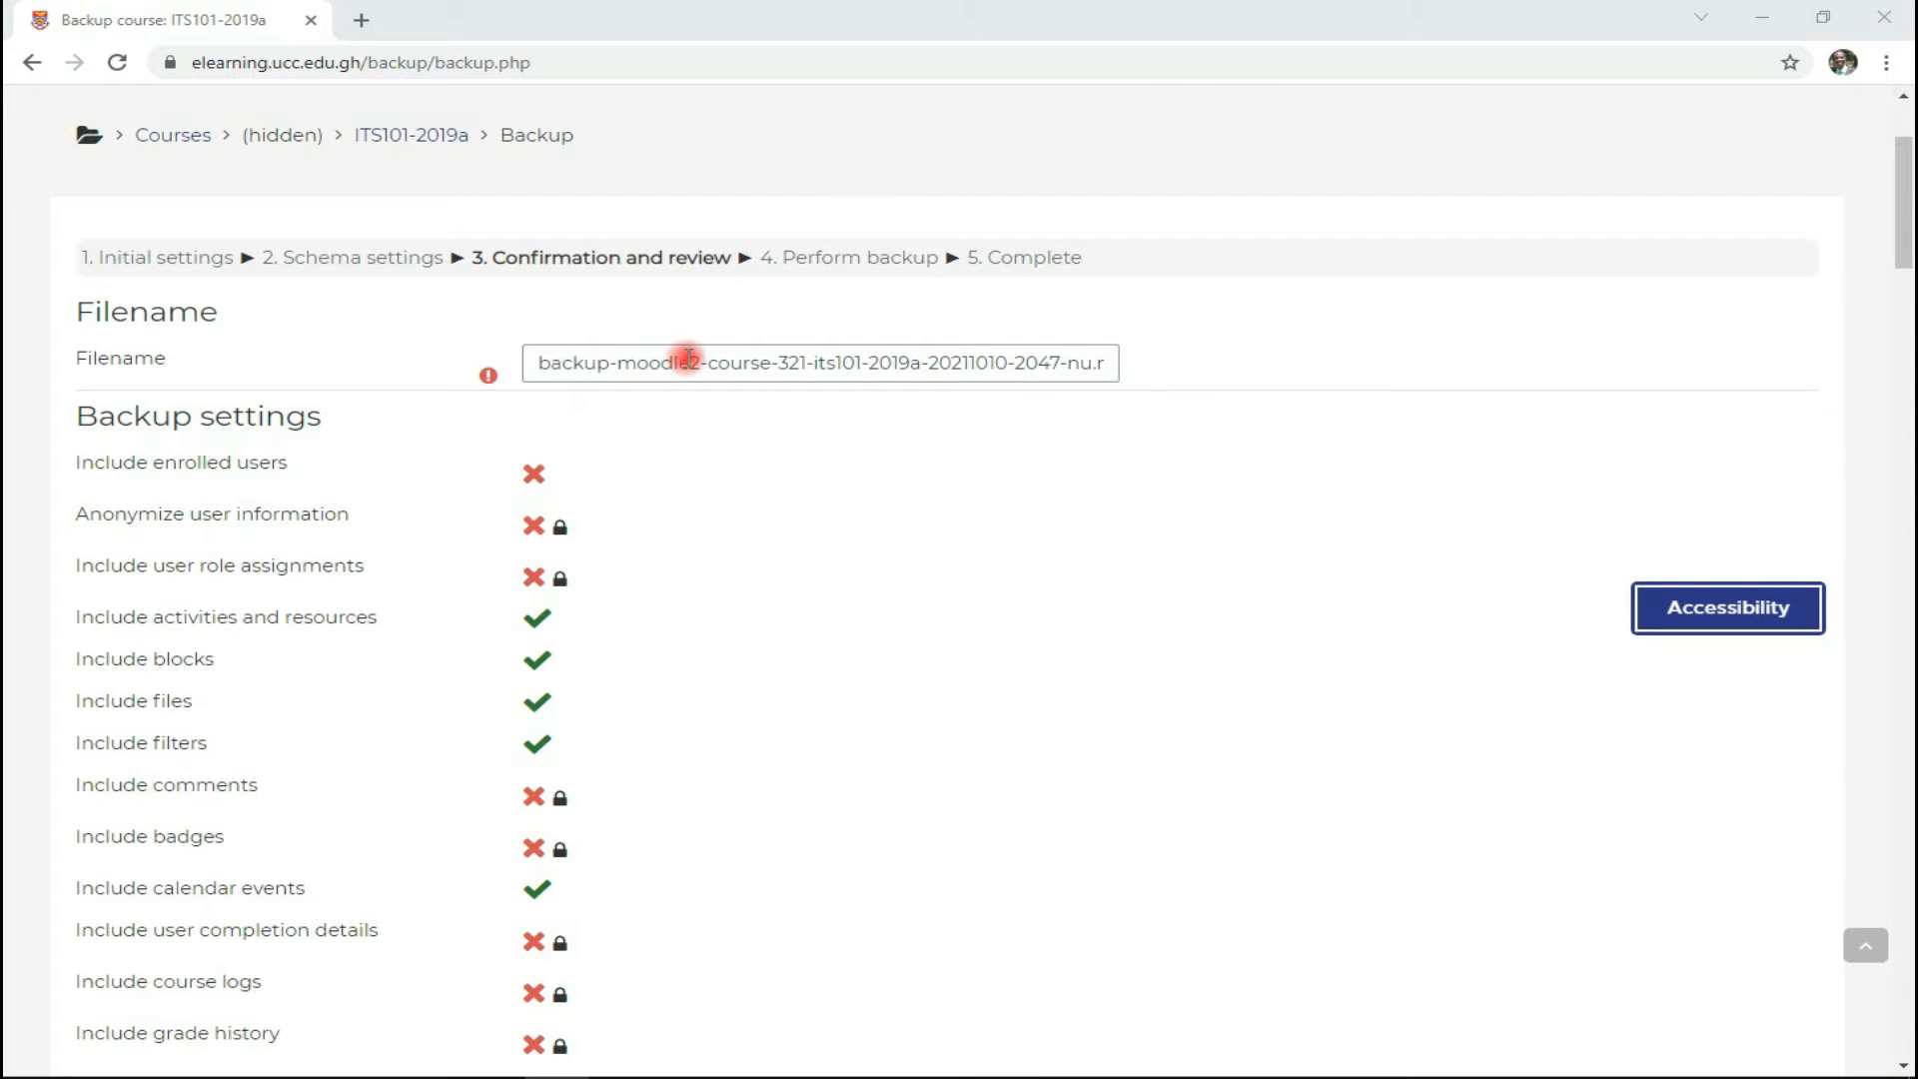
Replace the backup filename with October 2021
{"action": "left_click", "coordinate": [1061, 363]}
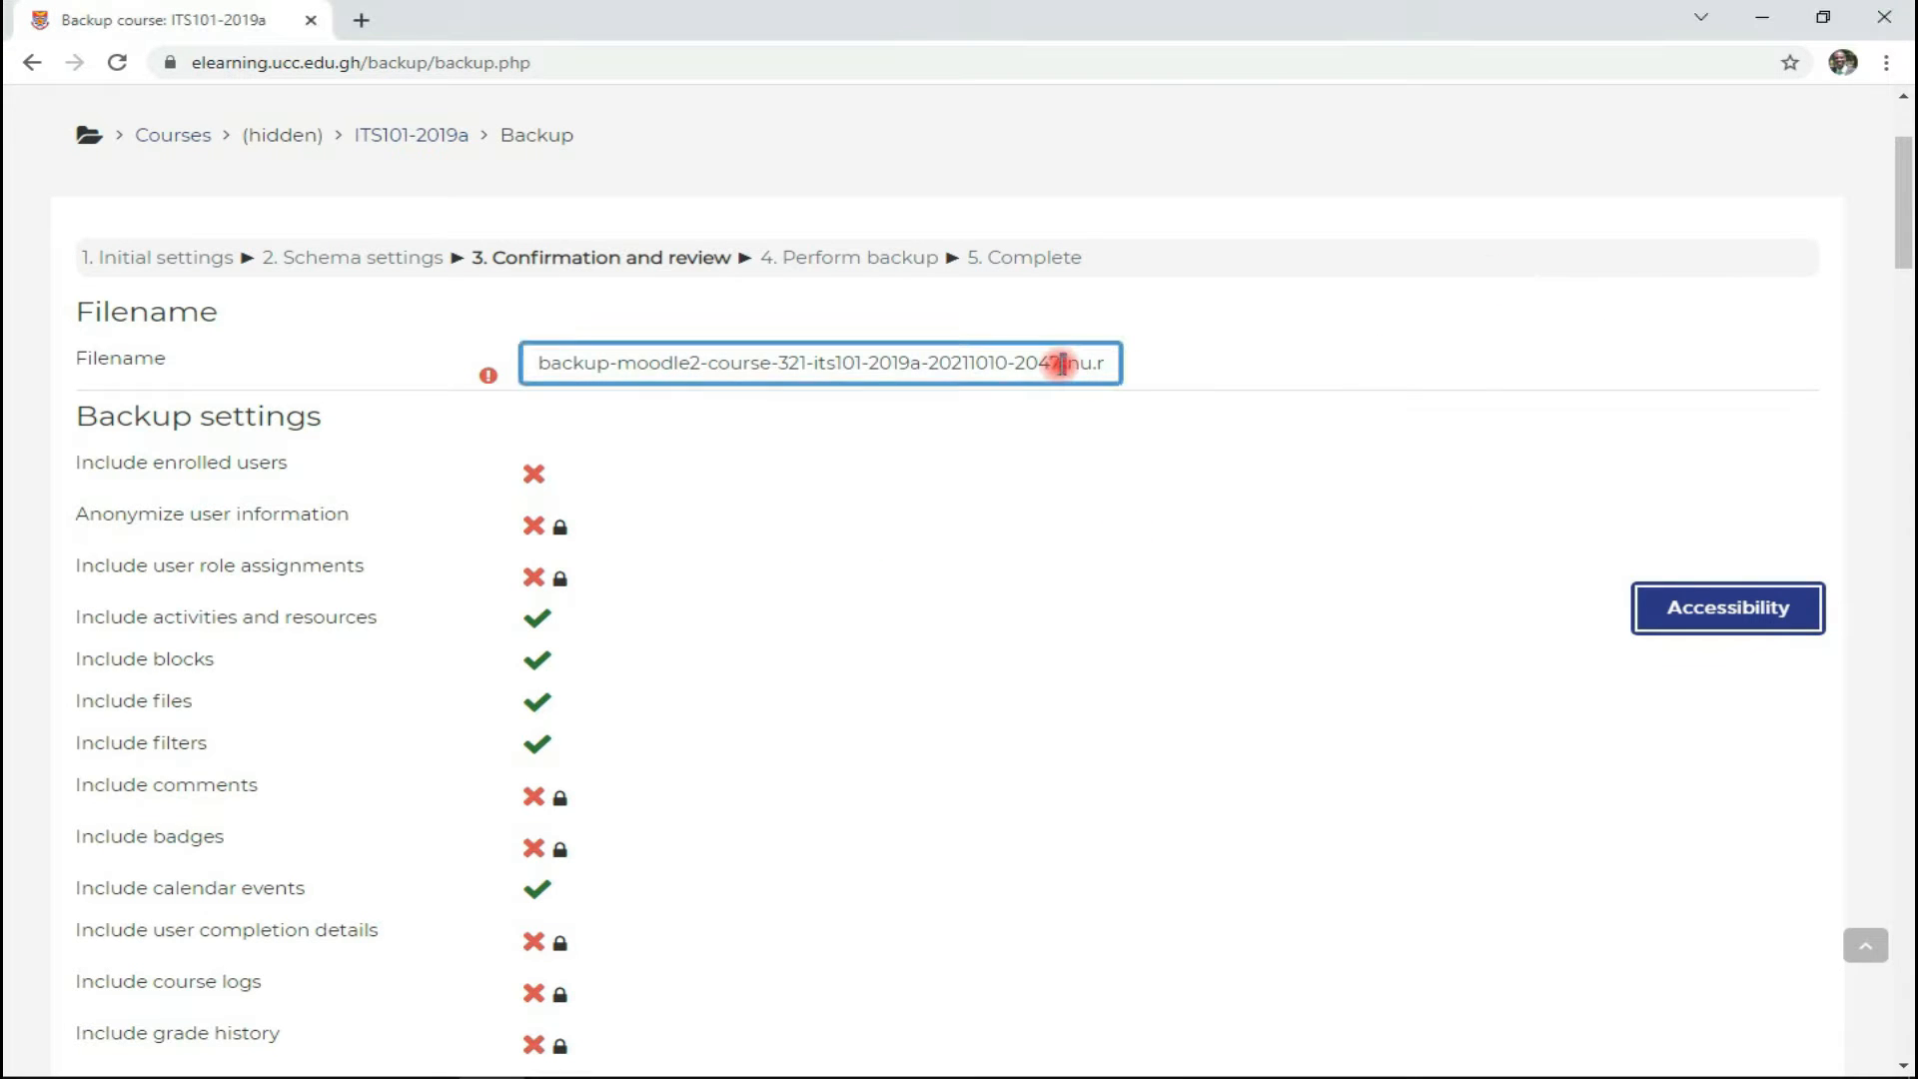
{"action": "triple_click", "coordinate": [1062, 363]}
{"action": "type", "text": "Oc"}
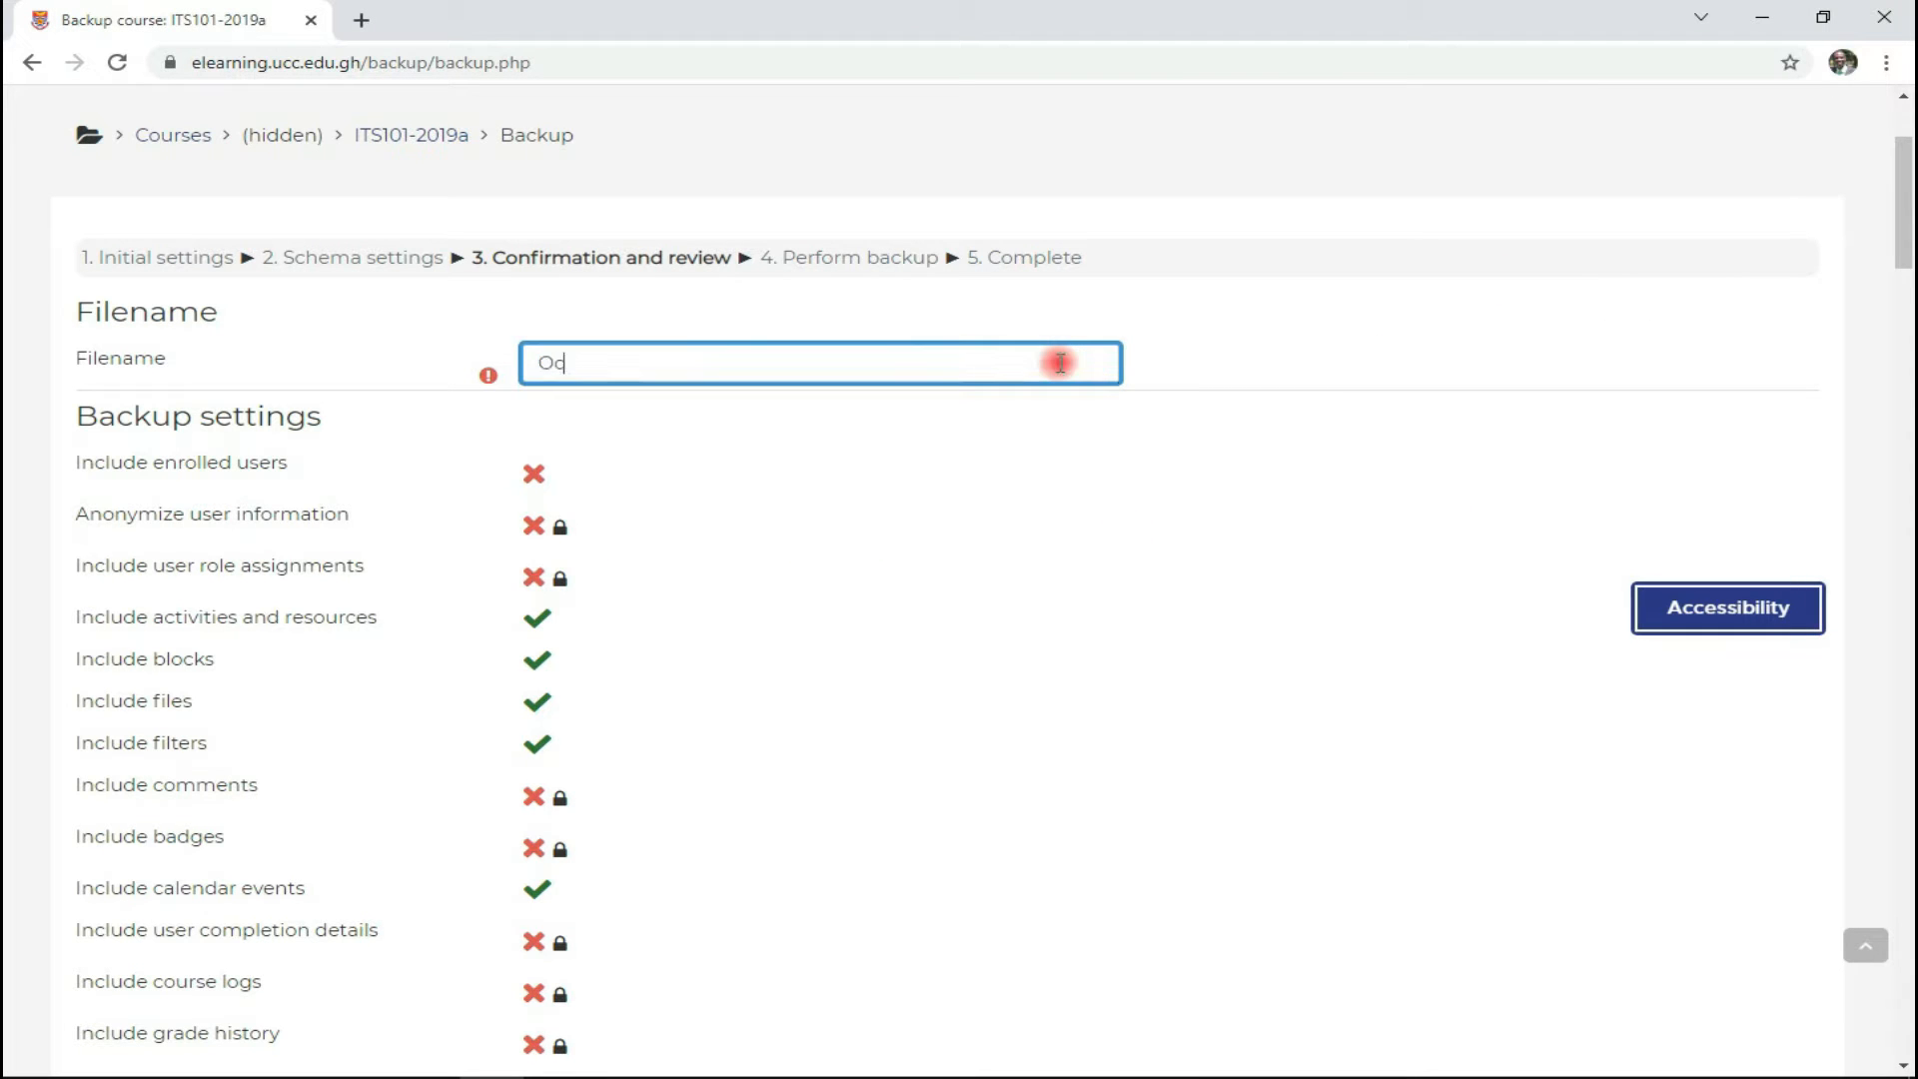
{"action": "type", "text": "tober 2021"}
{"action": "triple_click", "coordinate": [1059, 362]}
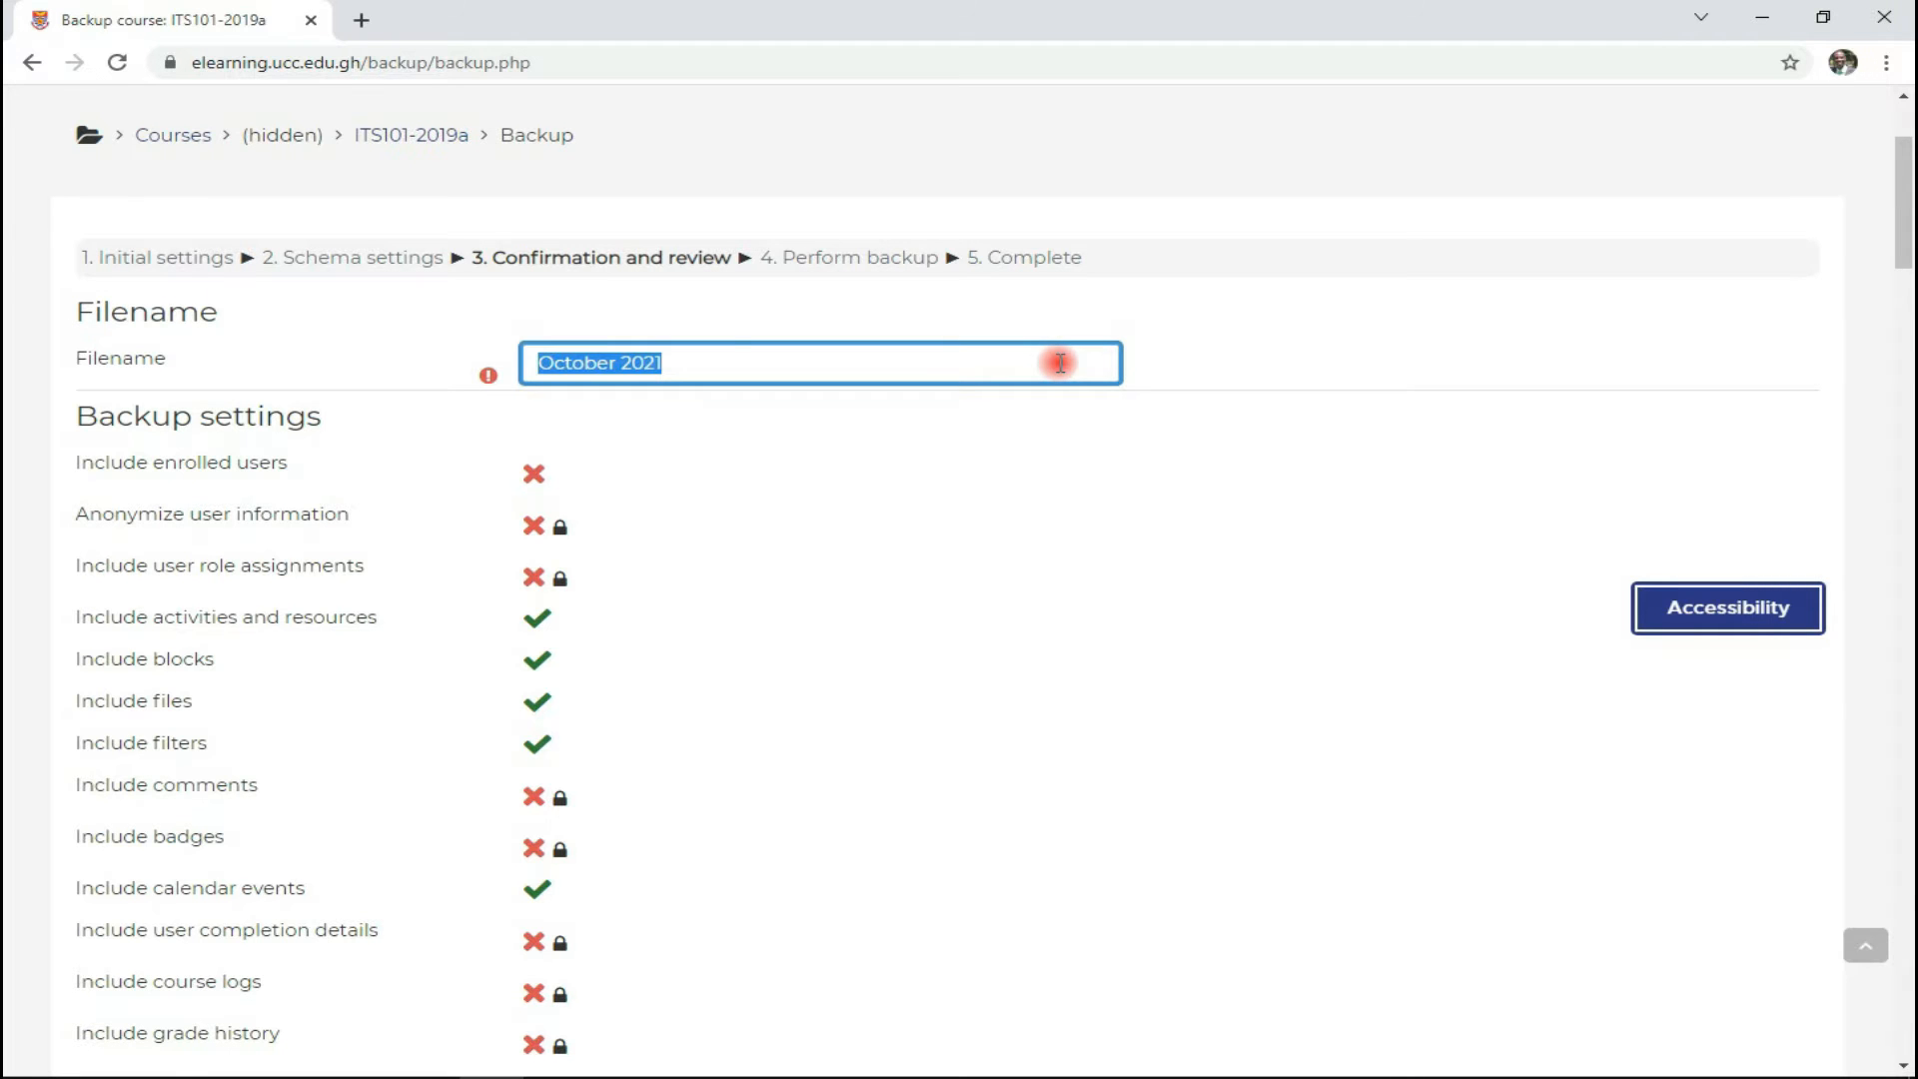
Review the items included in the backup and perform the backup
{"action": "scroll", "coordinate": [1130, 608], "scroll_direction": "down", "scroll_amount": 15}
{"action": "scroll", "coordinate": [883, 741], "scroll_direction": "down", "scroll_amount": 20}
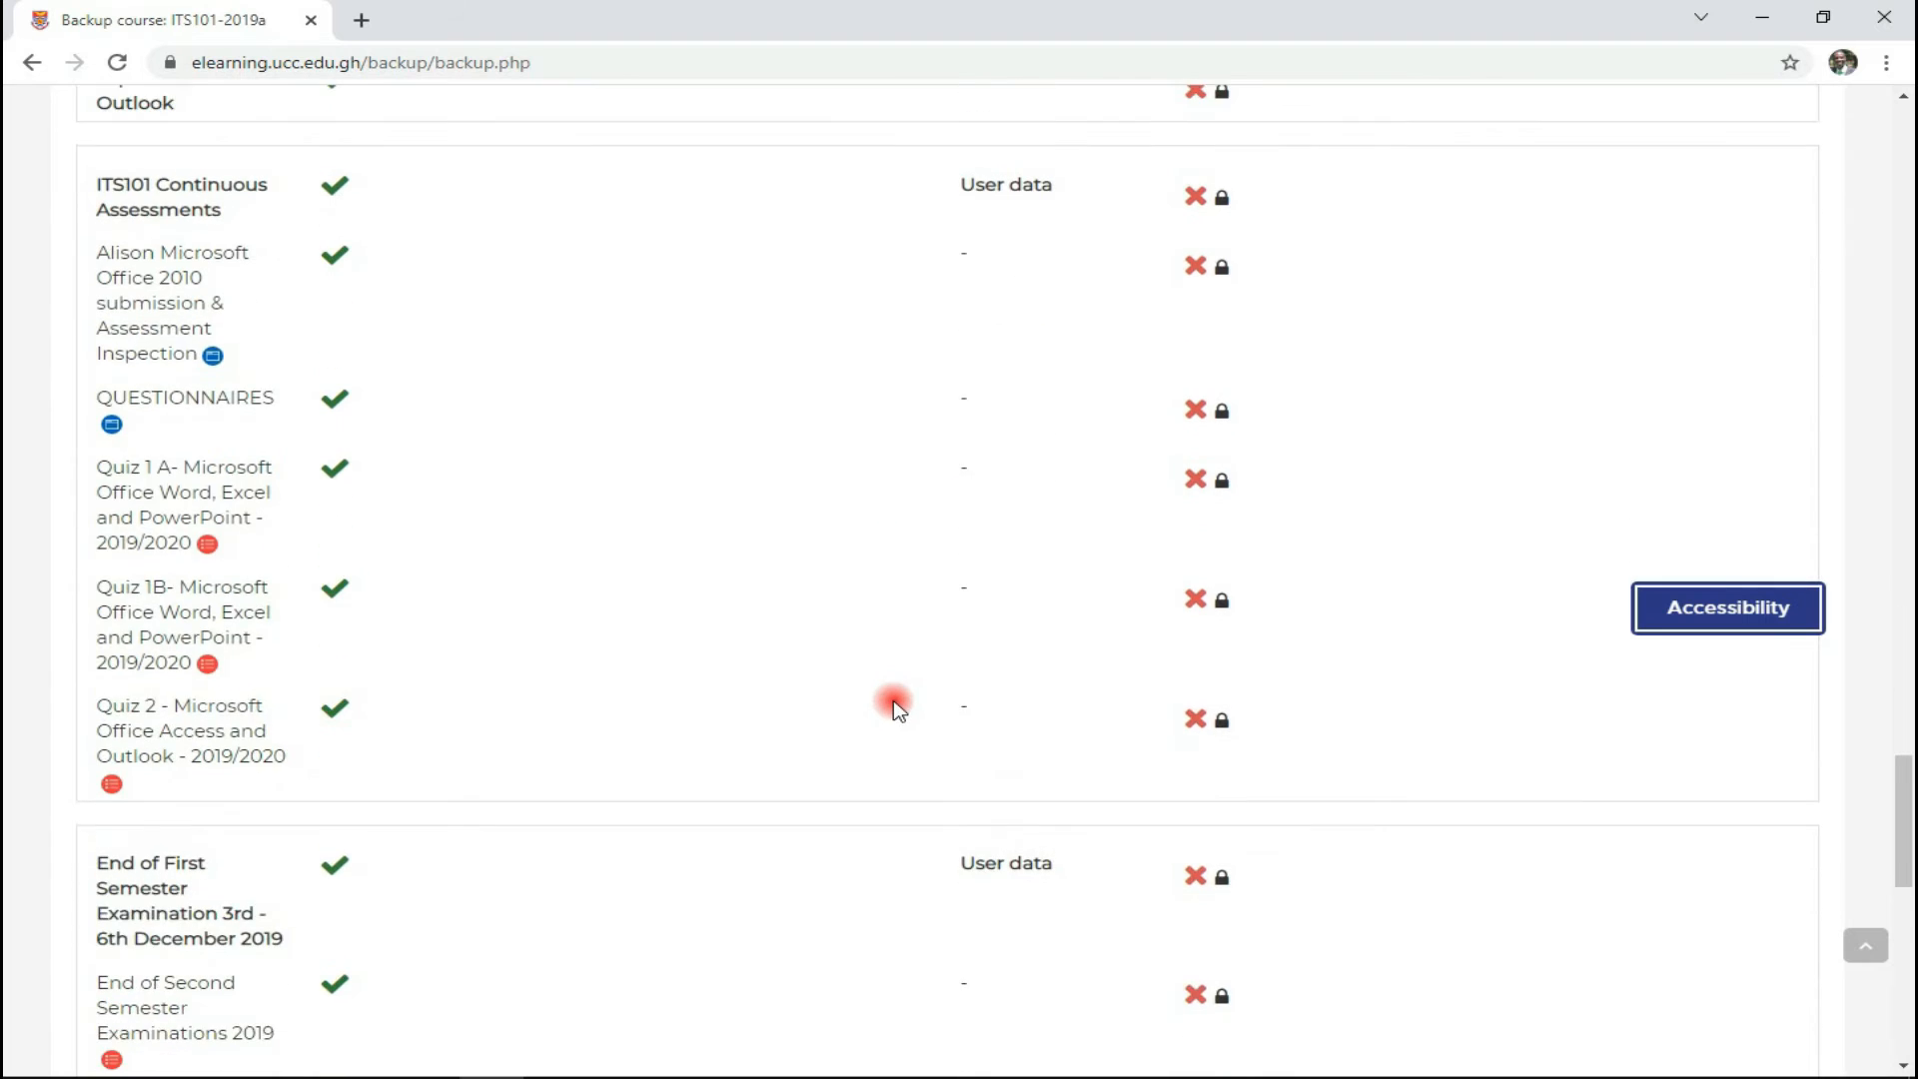
{"action": "scroll", "coordinate": [895, 715], "scroll_direction": "down", "scroll_amount": 12}
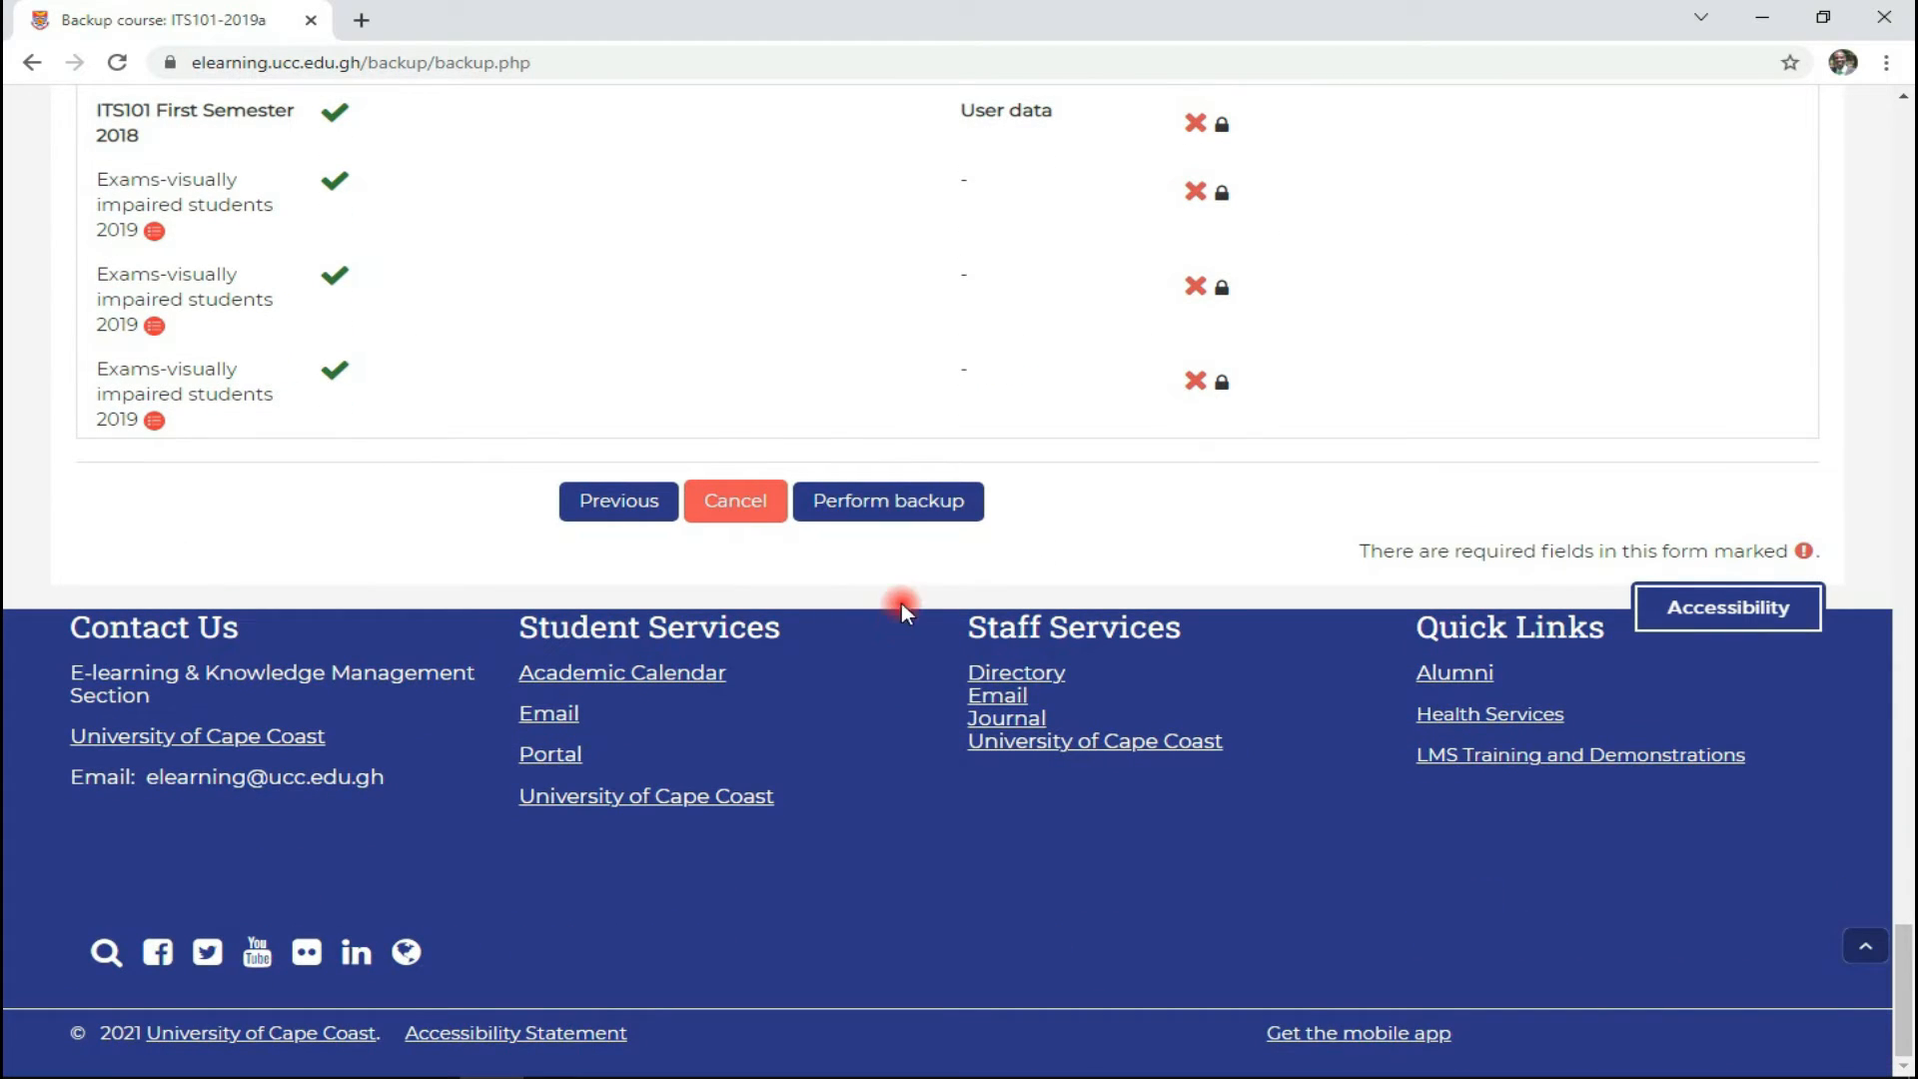
{"action": "left_click", "coordinate": [882, 511]}
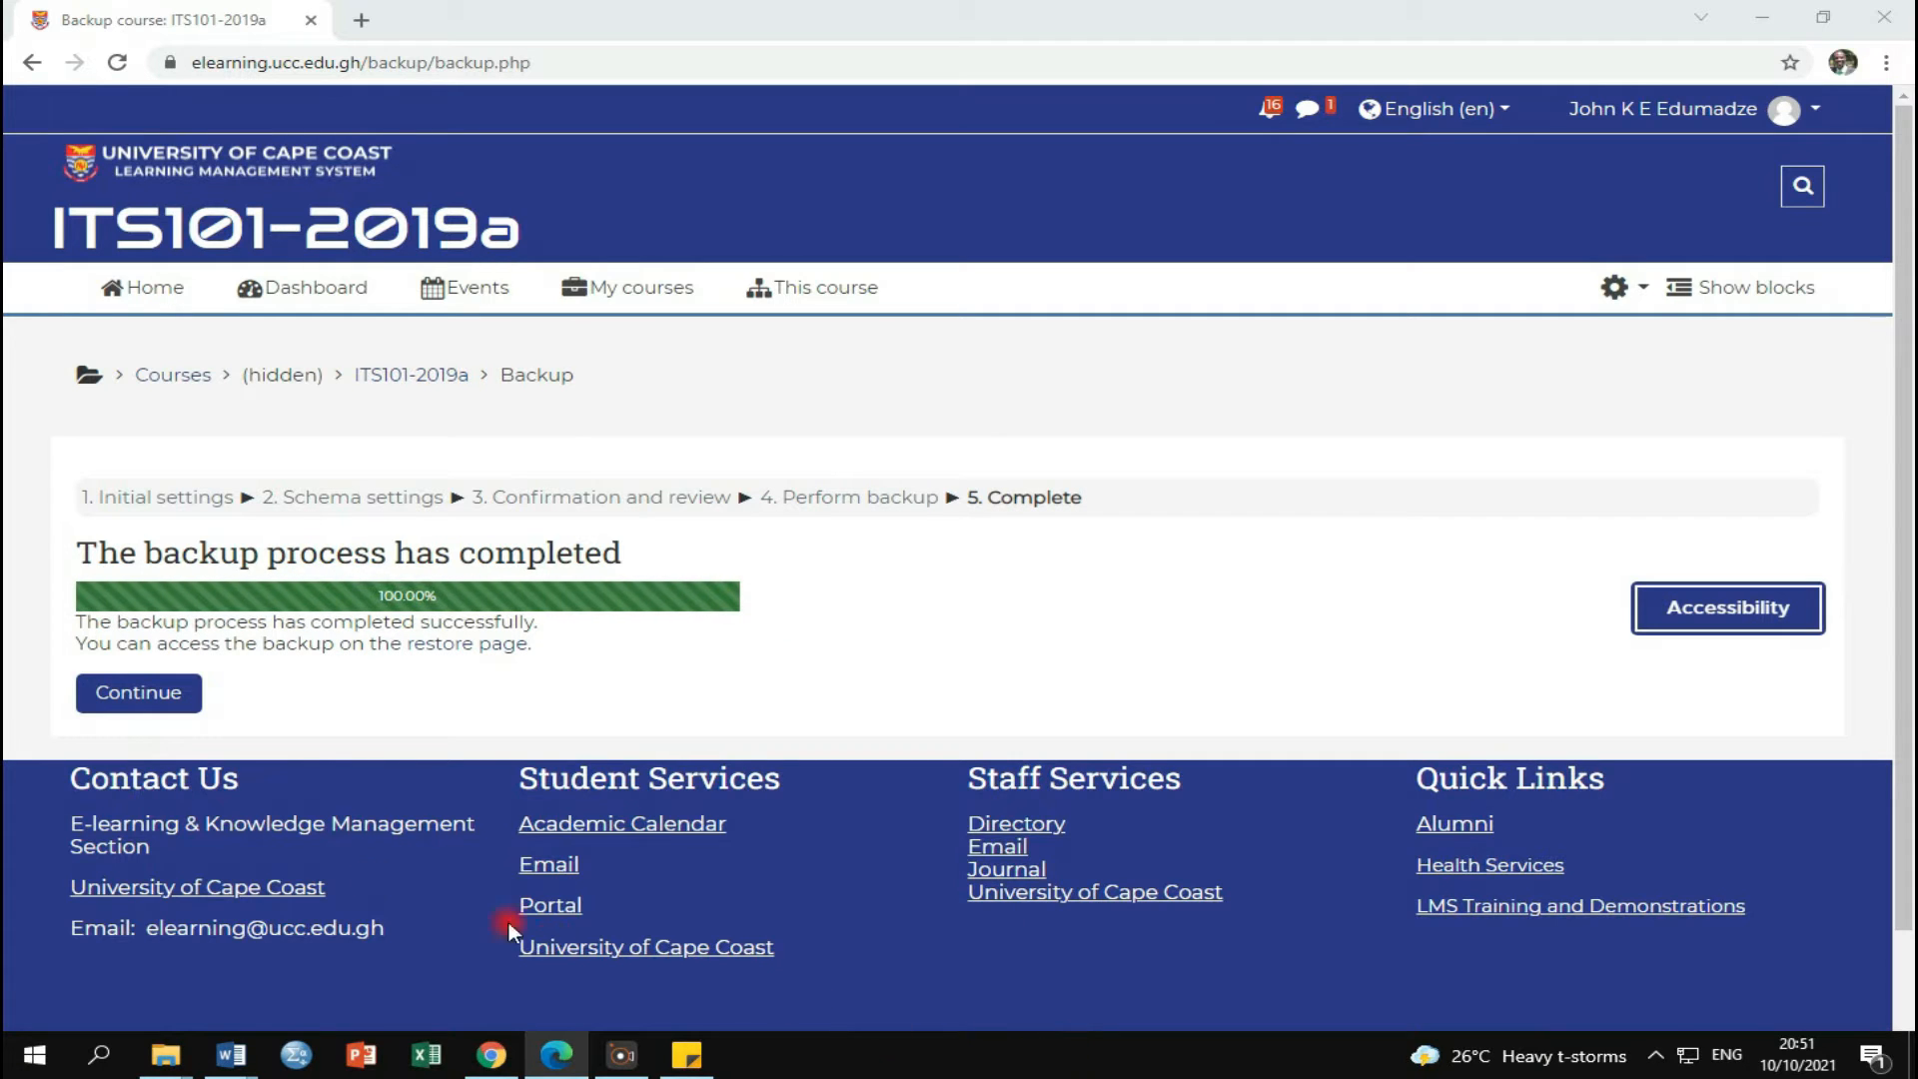
Continue to the course's backup files and download October 2021.mbz from the course backup area
{"action": "left_click", "coordinate": [174, 704]}
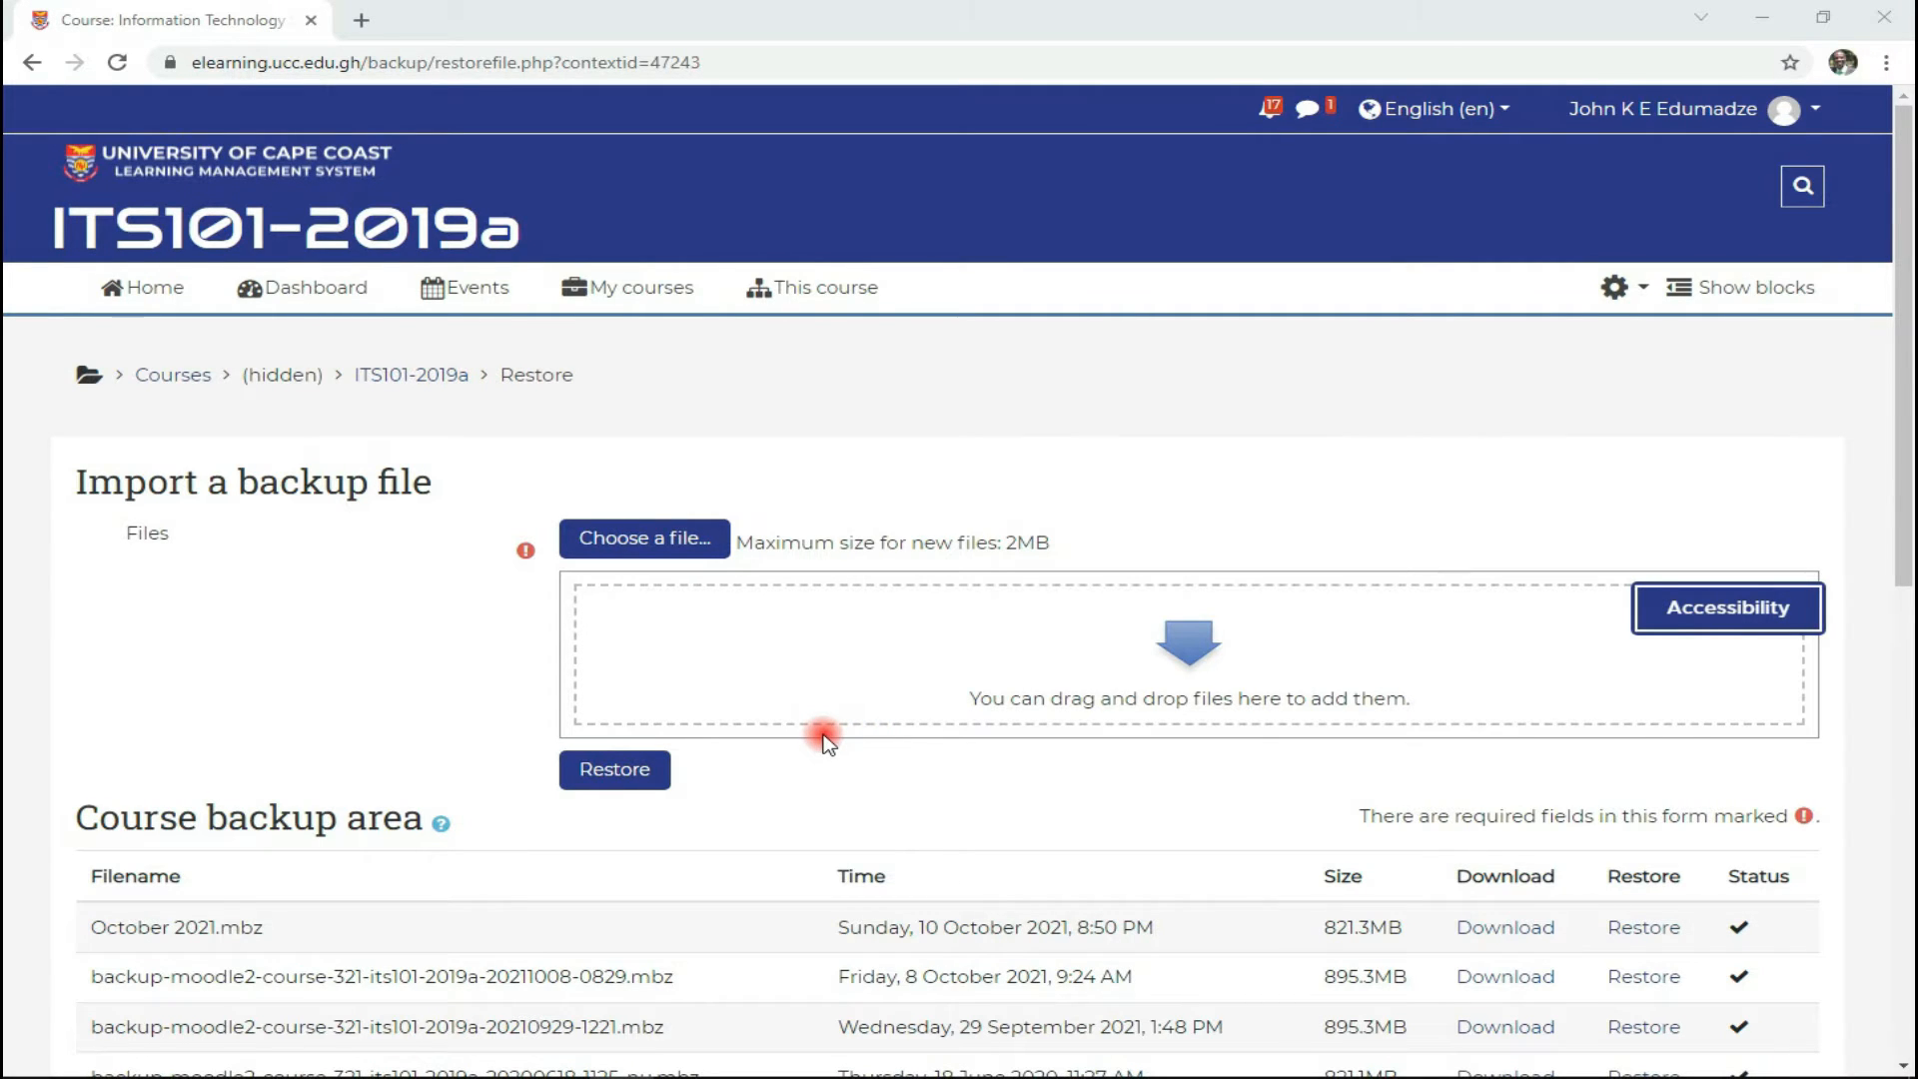
{"action": "scroll", "coordinate": [825, 739], "scroll_direction": "down", "scroll_amount": 6}
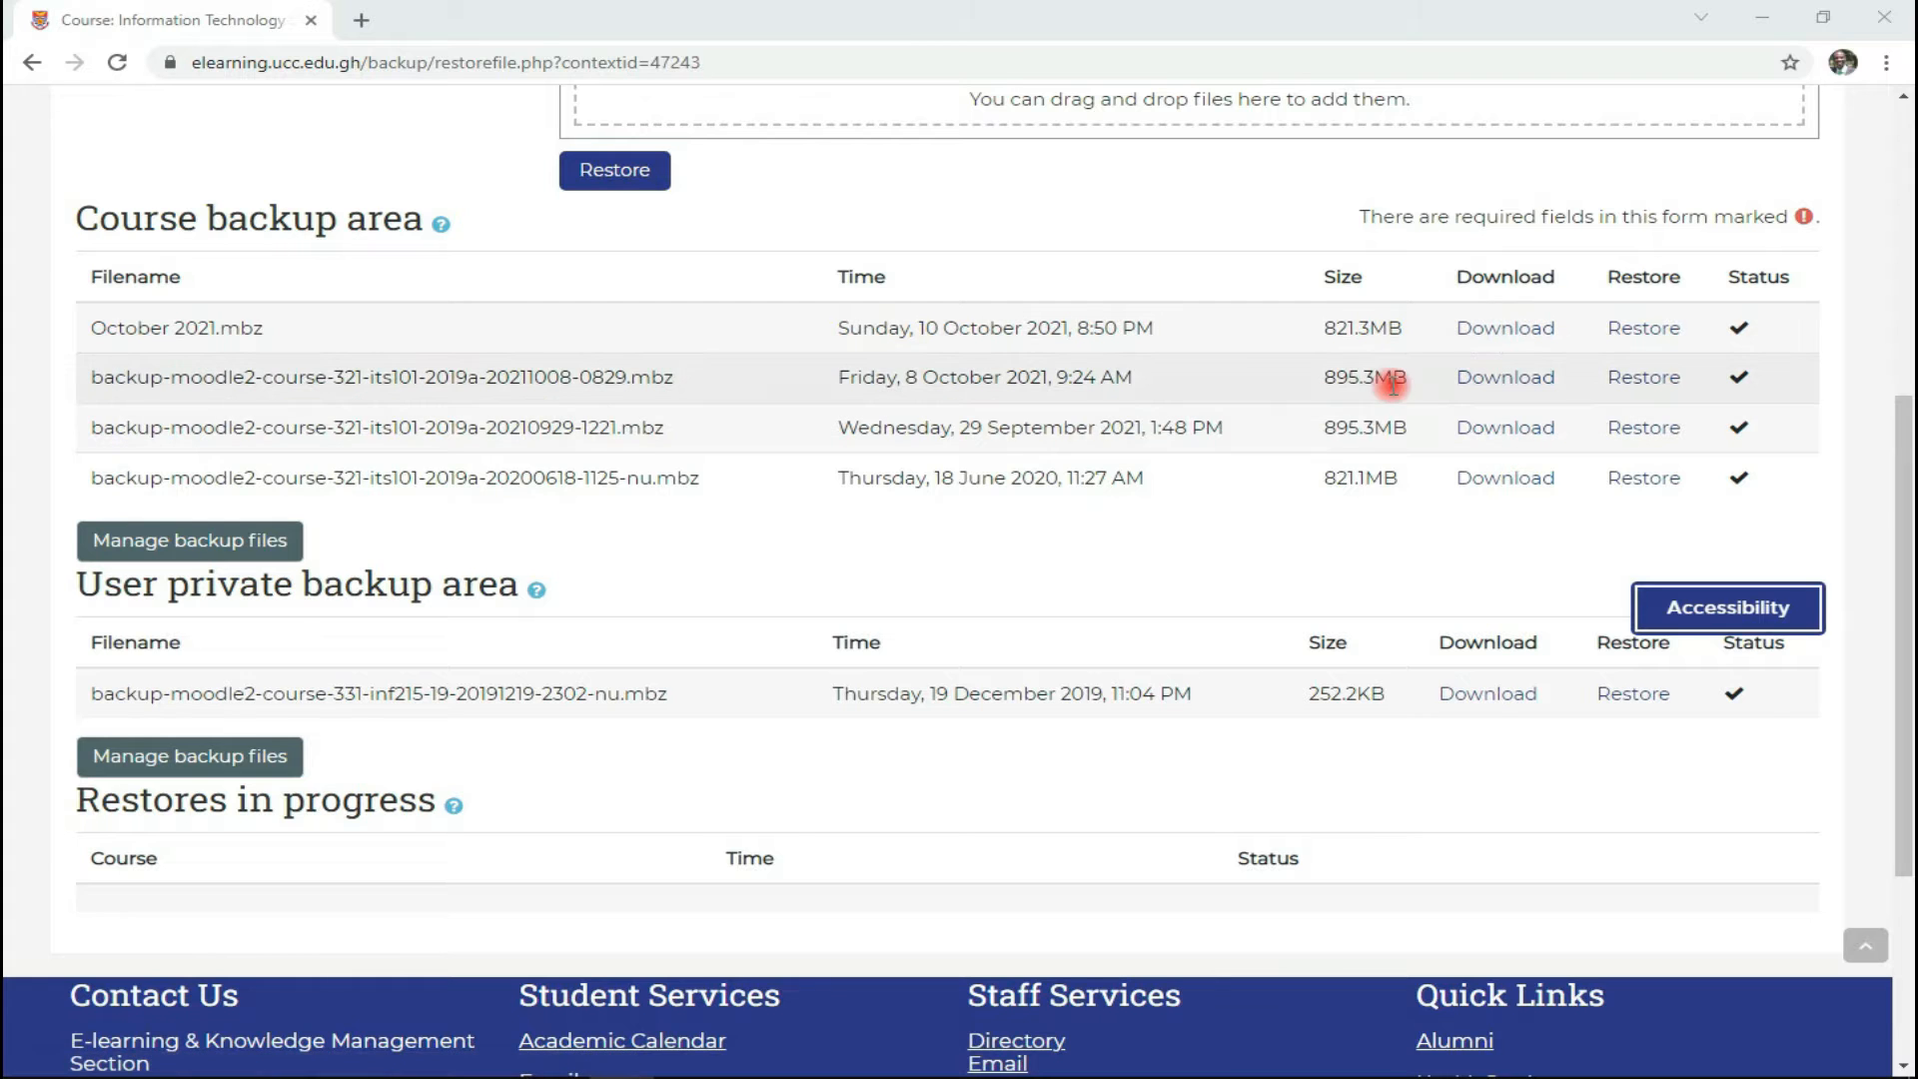
{"action": "left_click", "coordinate": [1490, 338]}
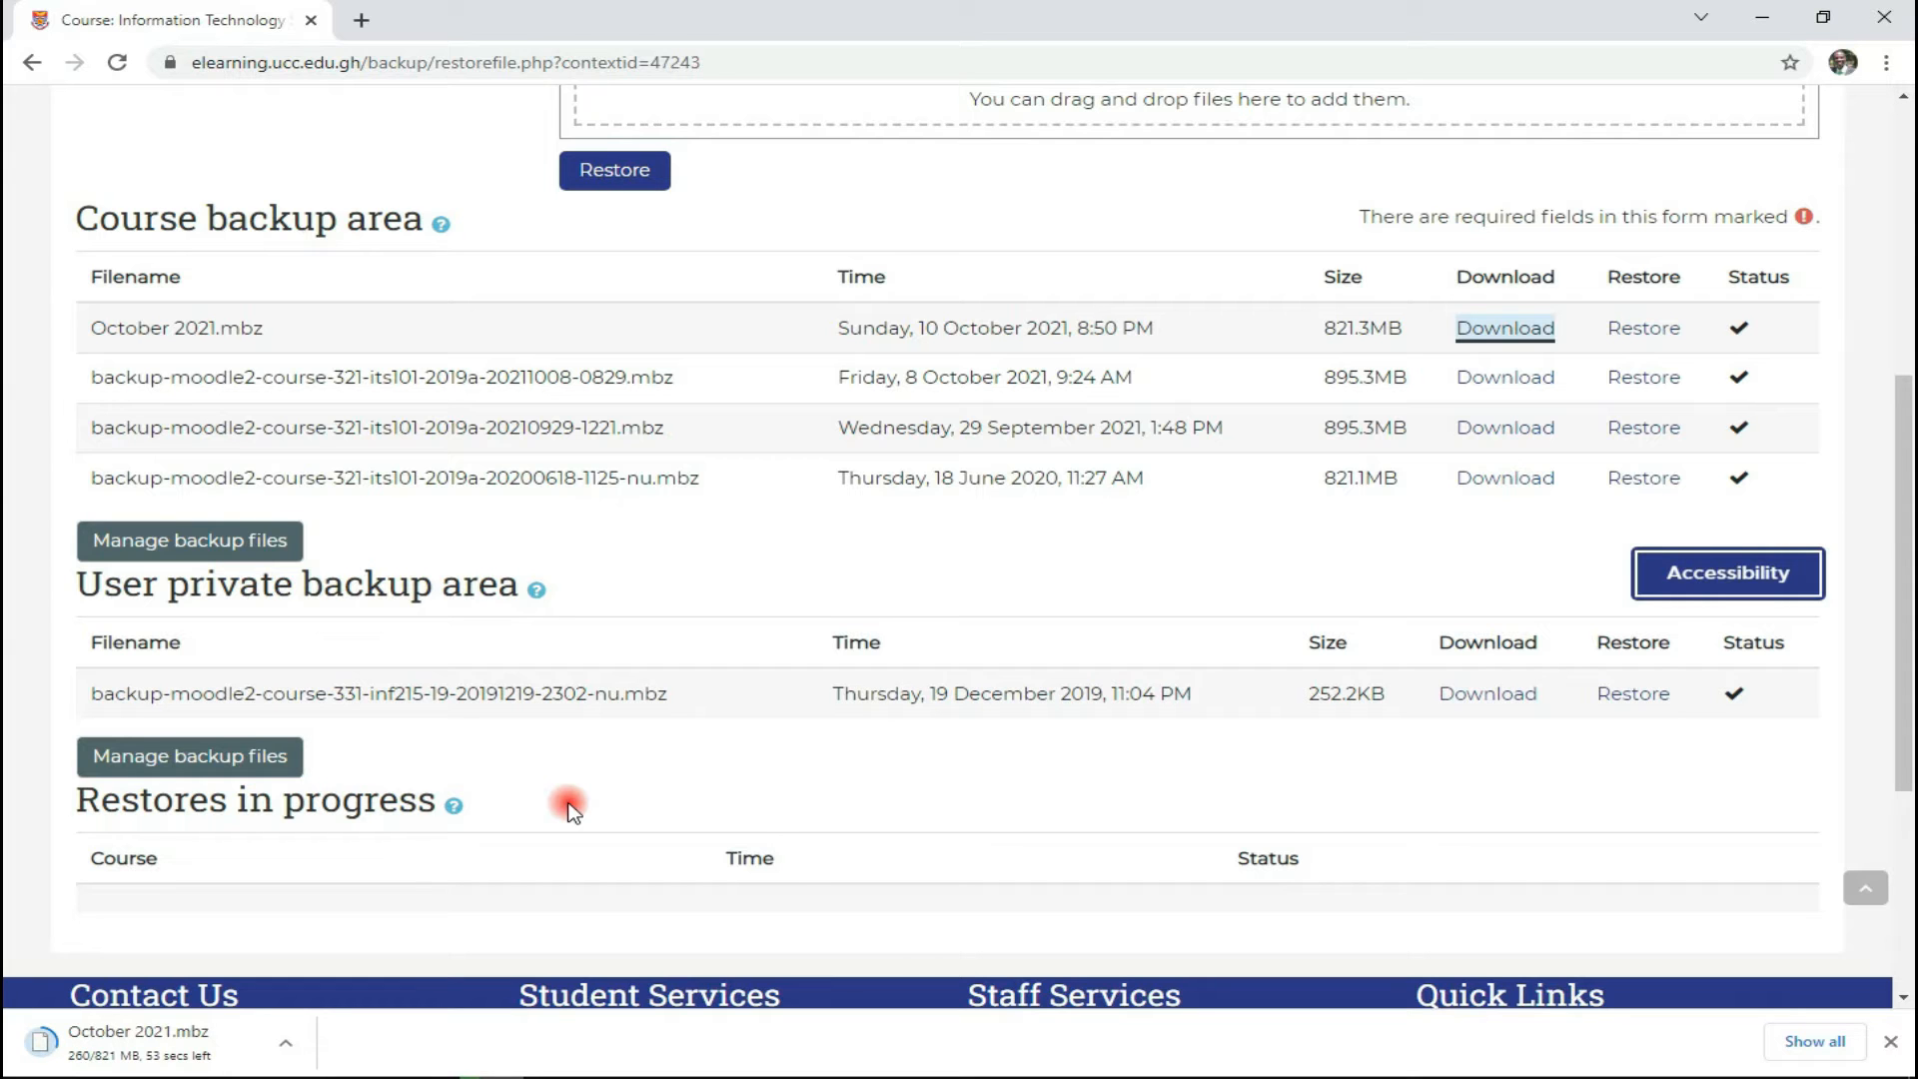
{"action": "scroll", "coordinate": [570, 809], "scroll_direction": "up", "scroll_amount": 1}
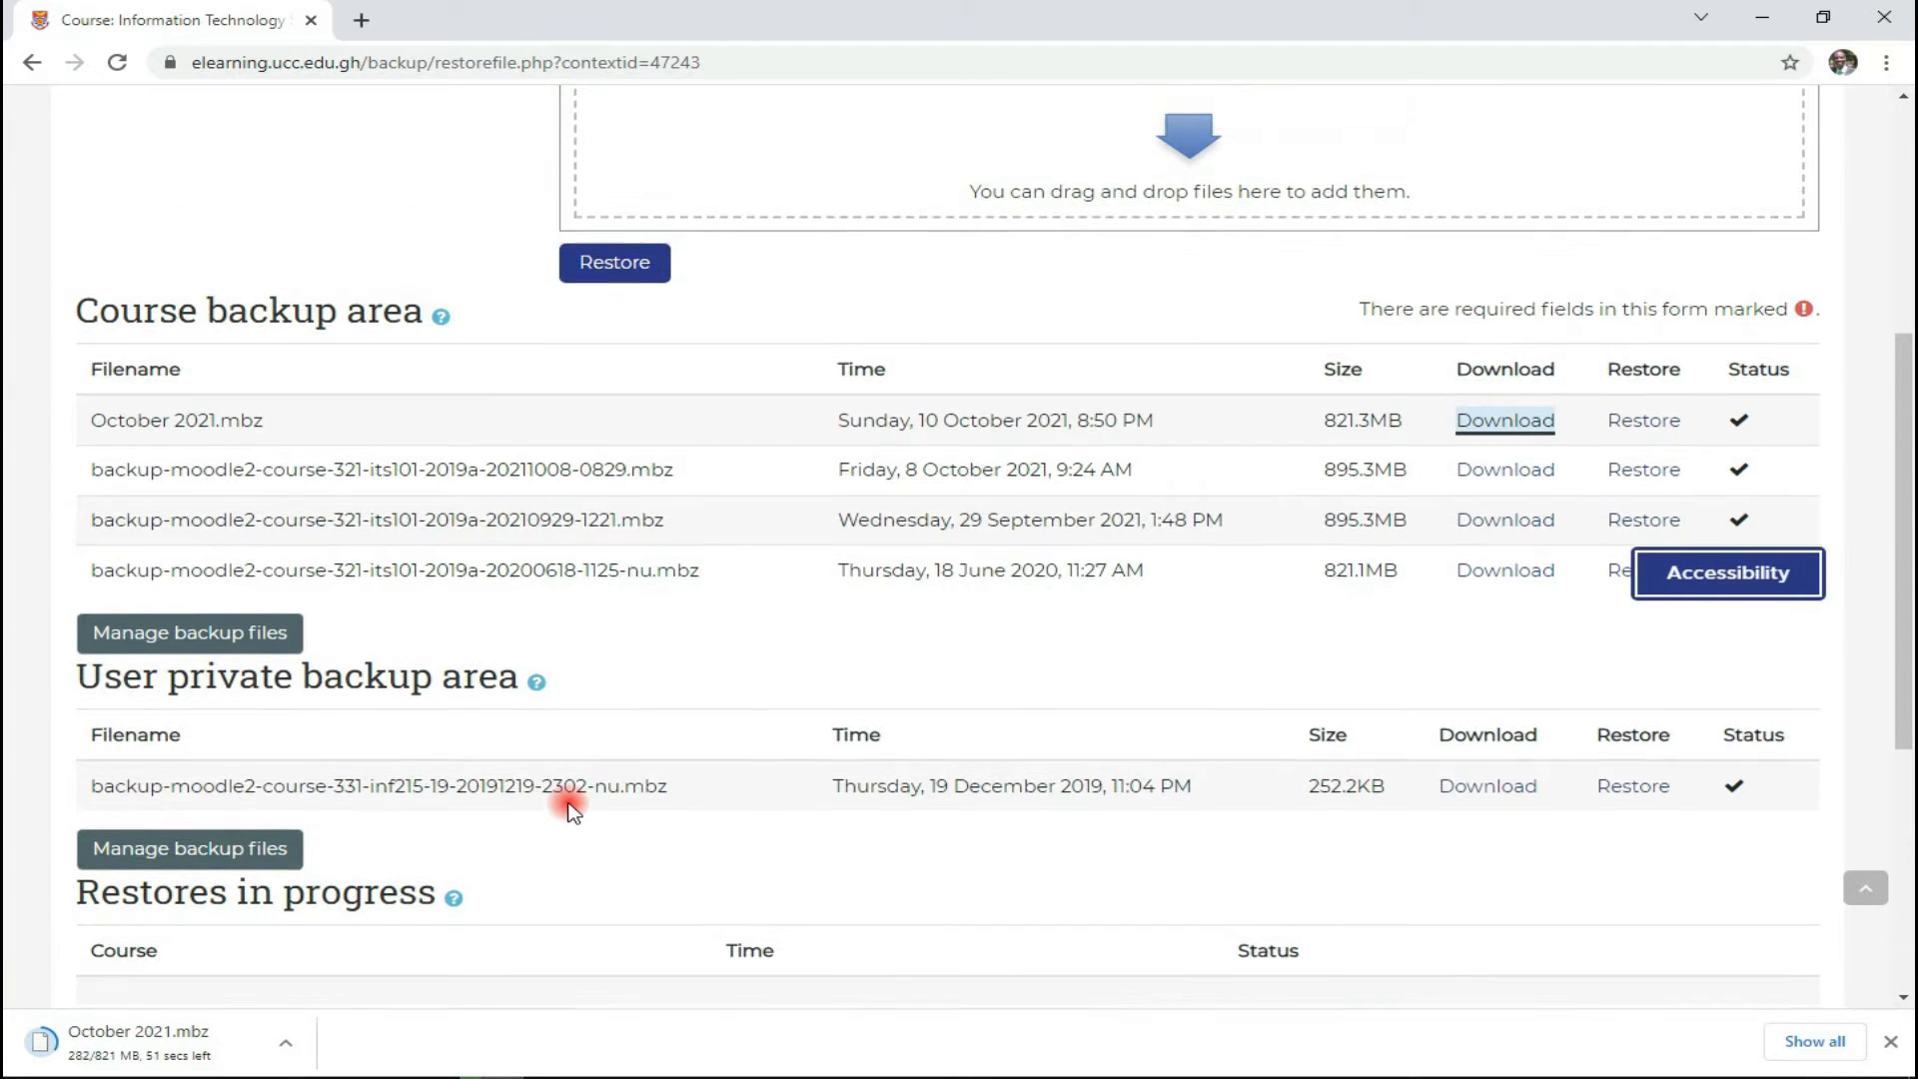
{"action": "scroll", "coordinate": [569, 809], "scroll_direction": "up", "scroll_amount": 2}
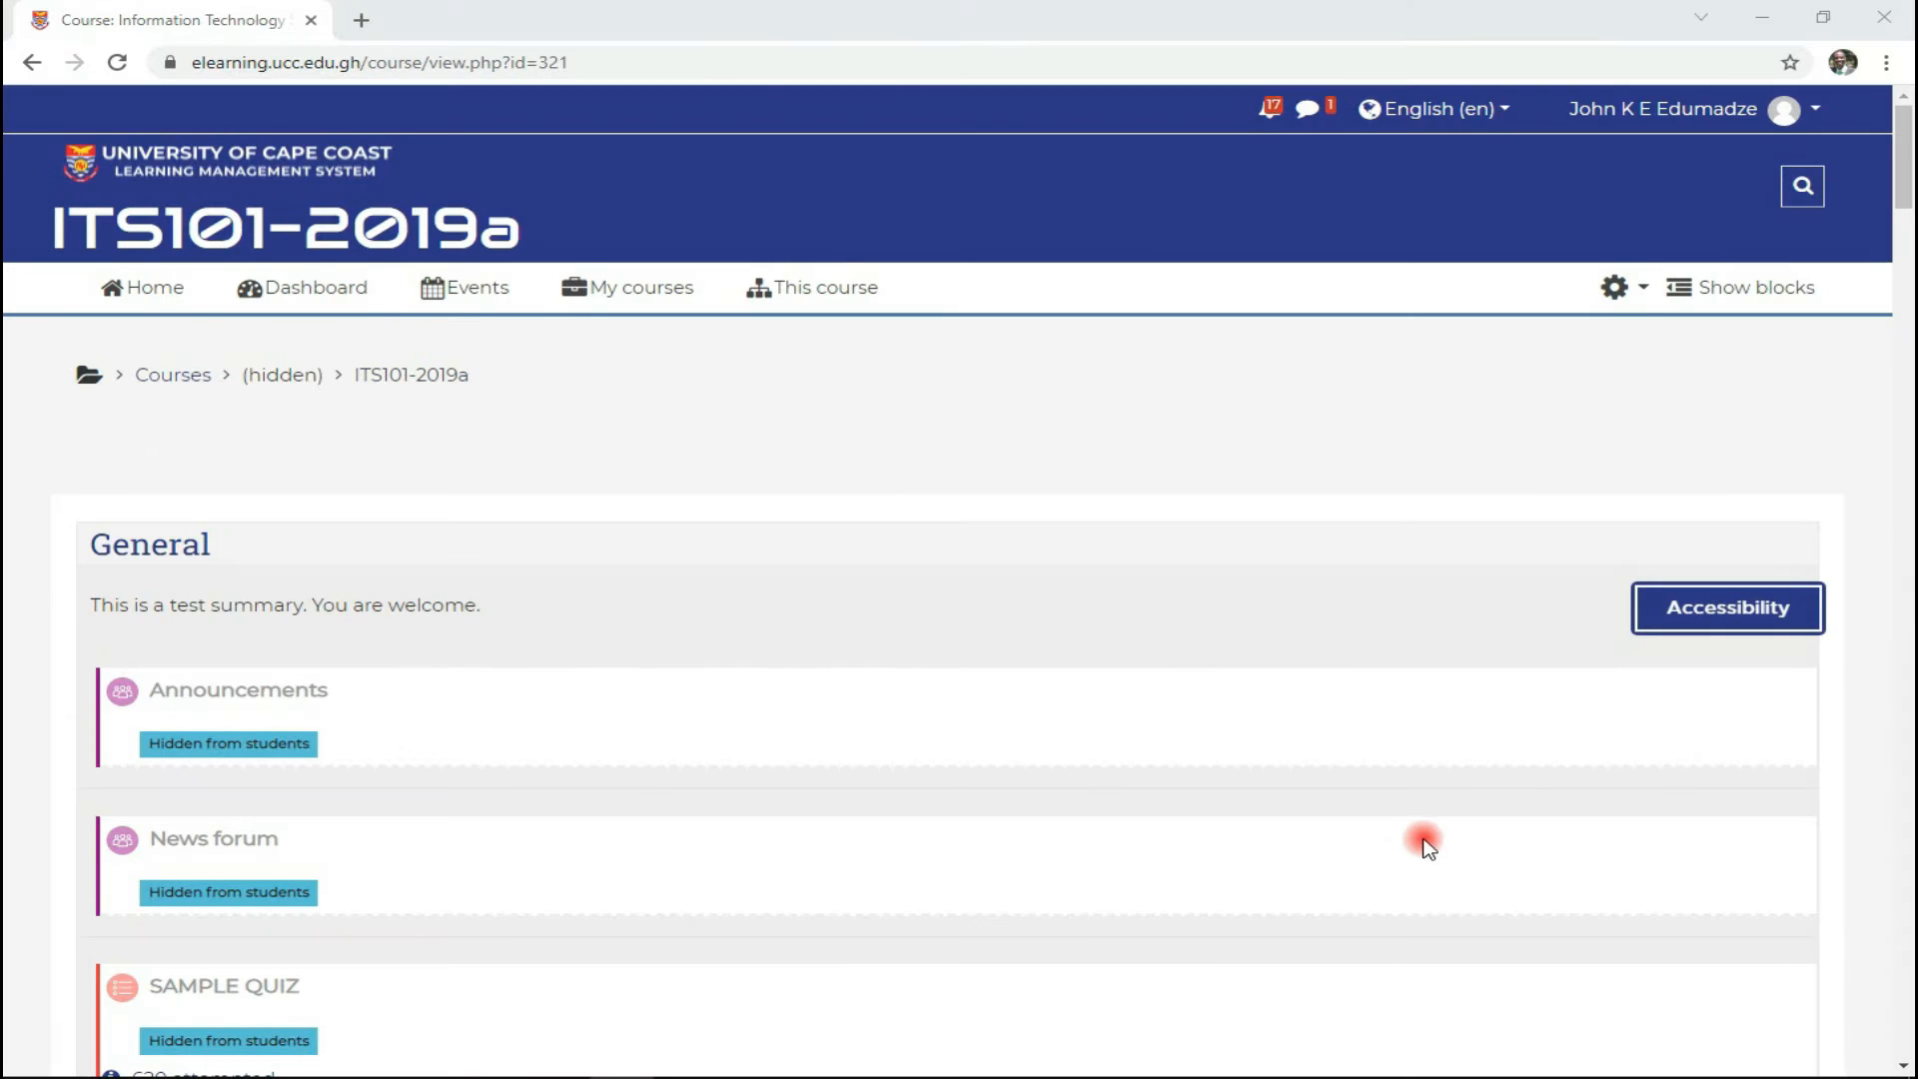
Show the course page's blocks and, through the course's Restore page, open the file manager for the course backup area
{"action": "left_click", "coordinate": [1735, 288]}
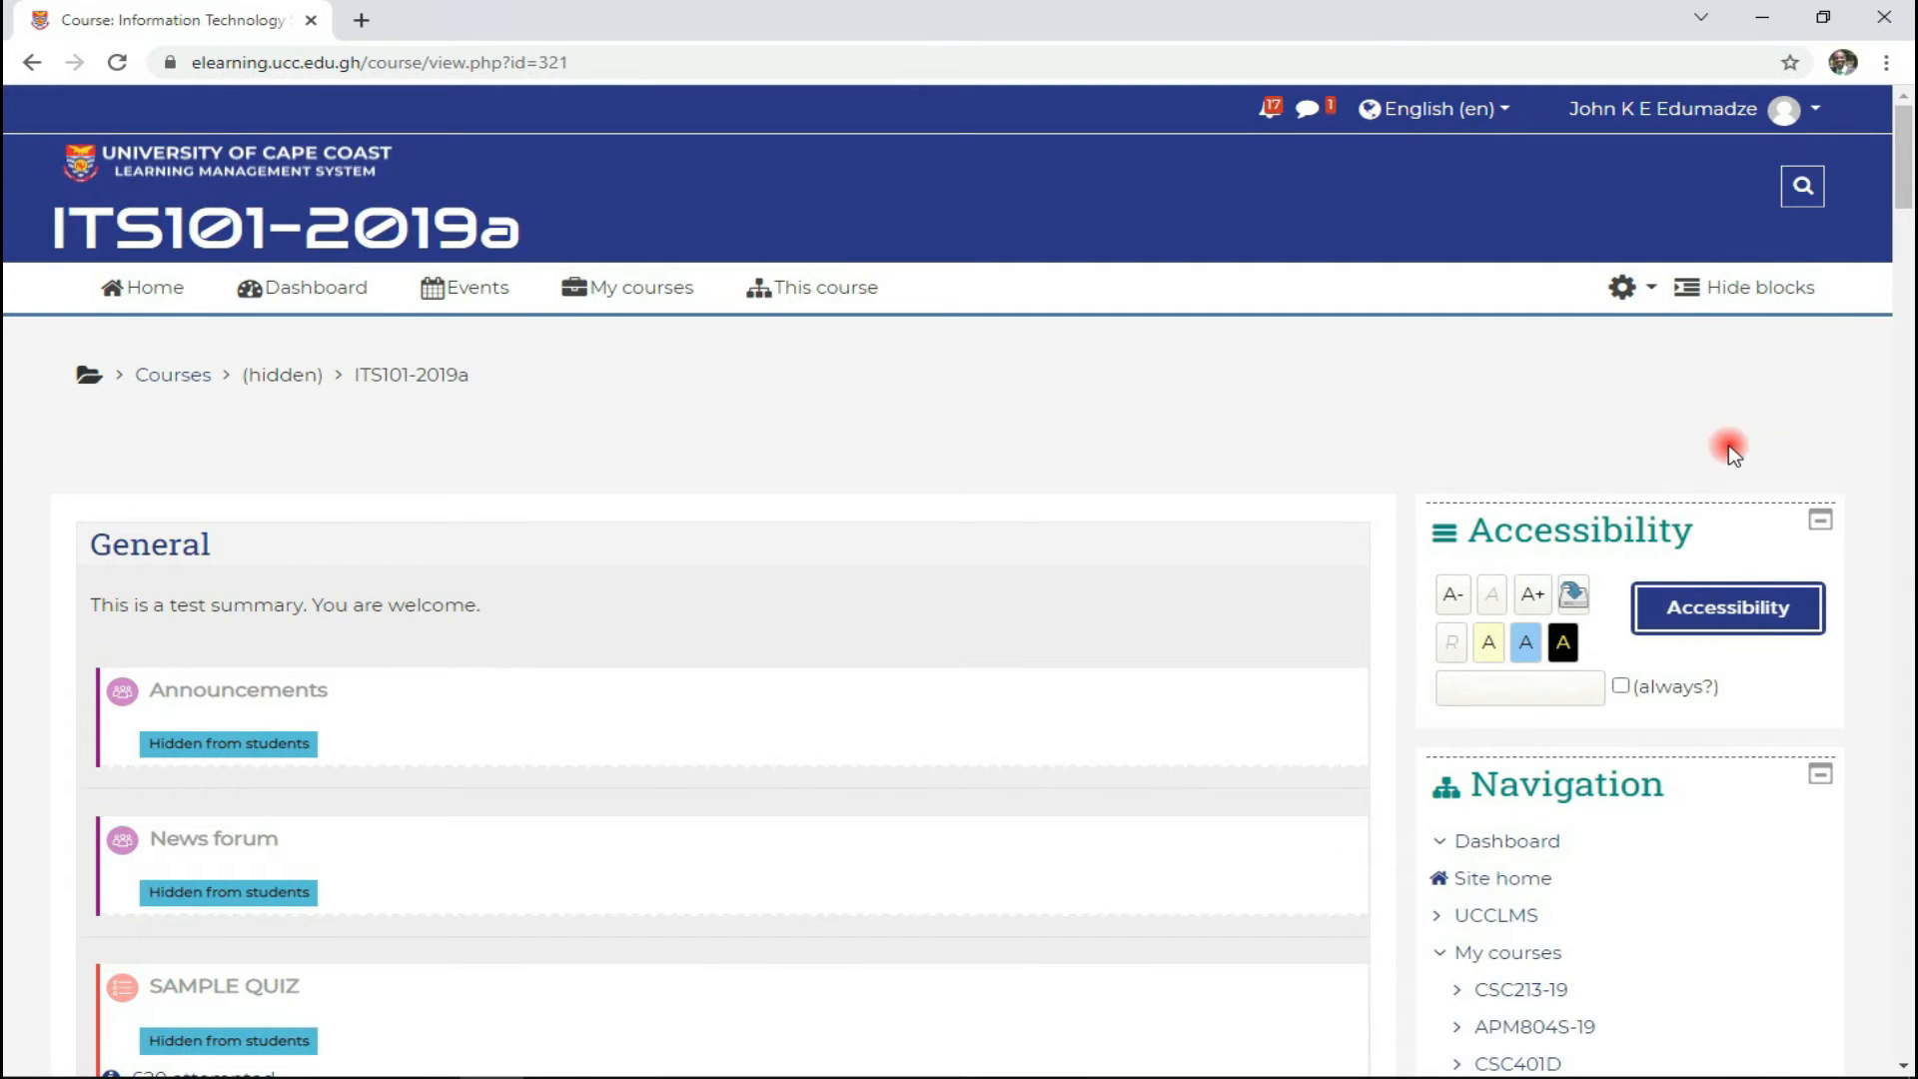
{"action": "scroll", "coordinate": [1562, 650], "scroll_direction": "down", "scroll_amount": 12}
{"action": "scroll", "coordinate": [1558, 679], "scroll_direction": "down", "scroll_amount": 8}
{"action": "scroll", "coordinate": [1553, 659], "scroll_direction": "up", "scroll_amount": 4}
{"action": "left_click", "coordinate": [1526, 465]}
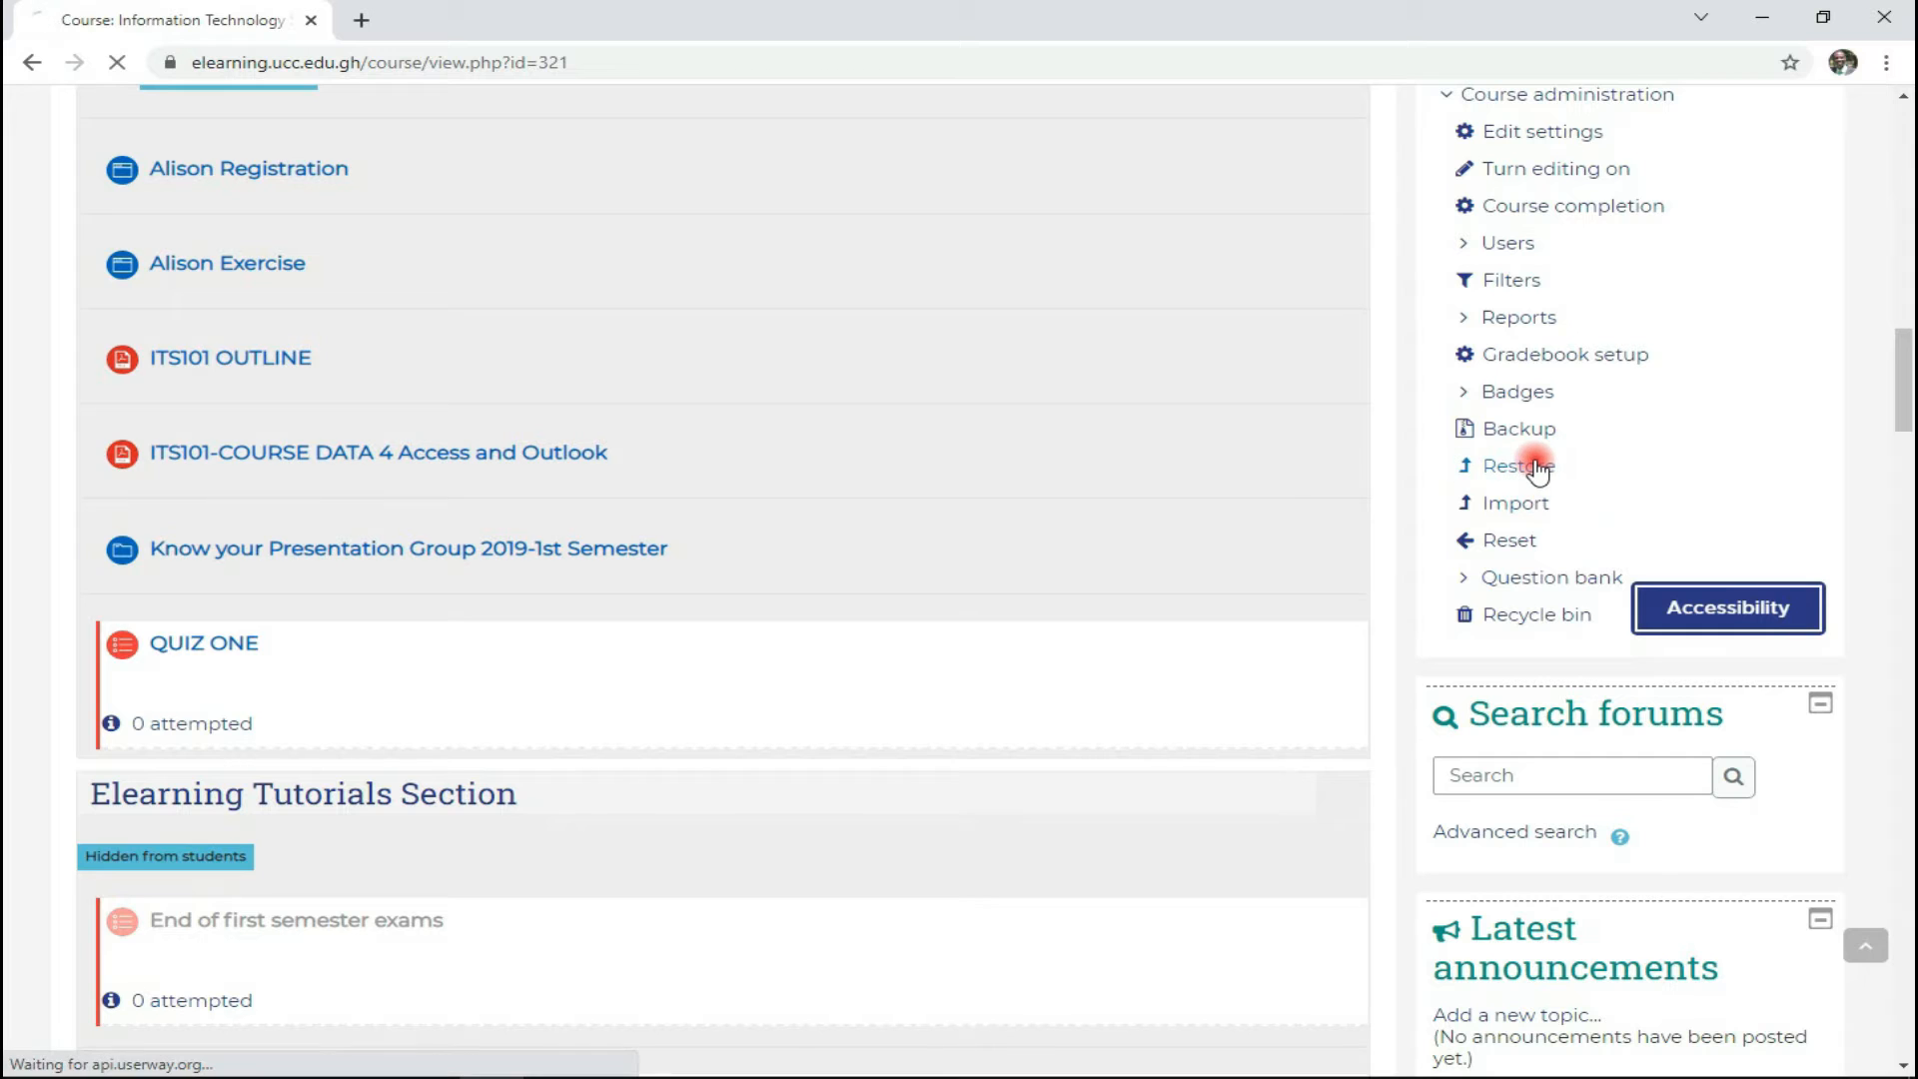
{"action": "scroll", "coordinate": [799, 829], "scroll_direction": "down", "scroll_amount": 3}
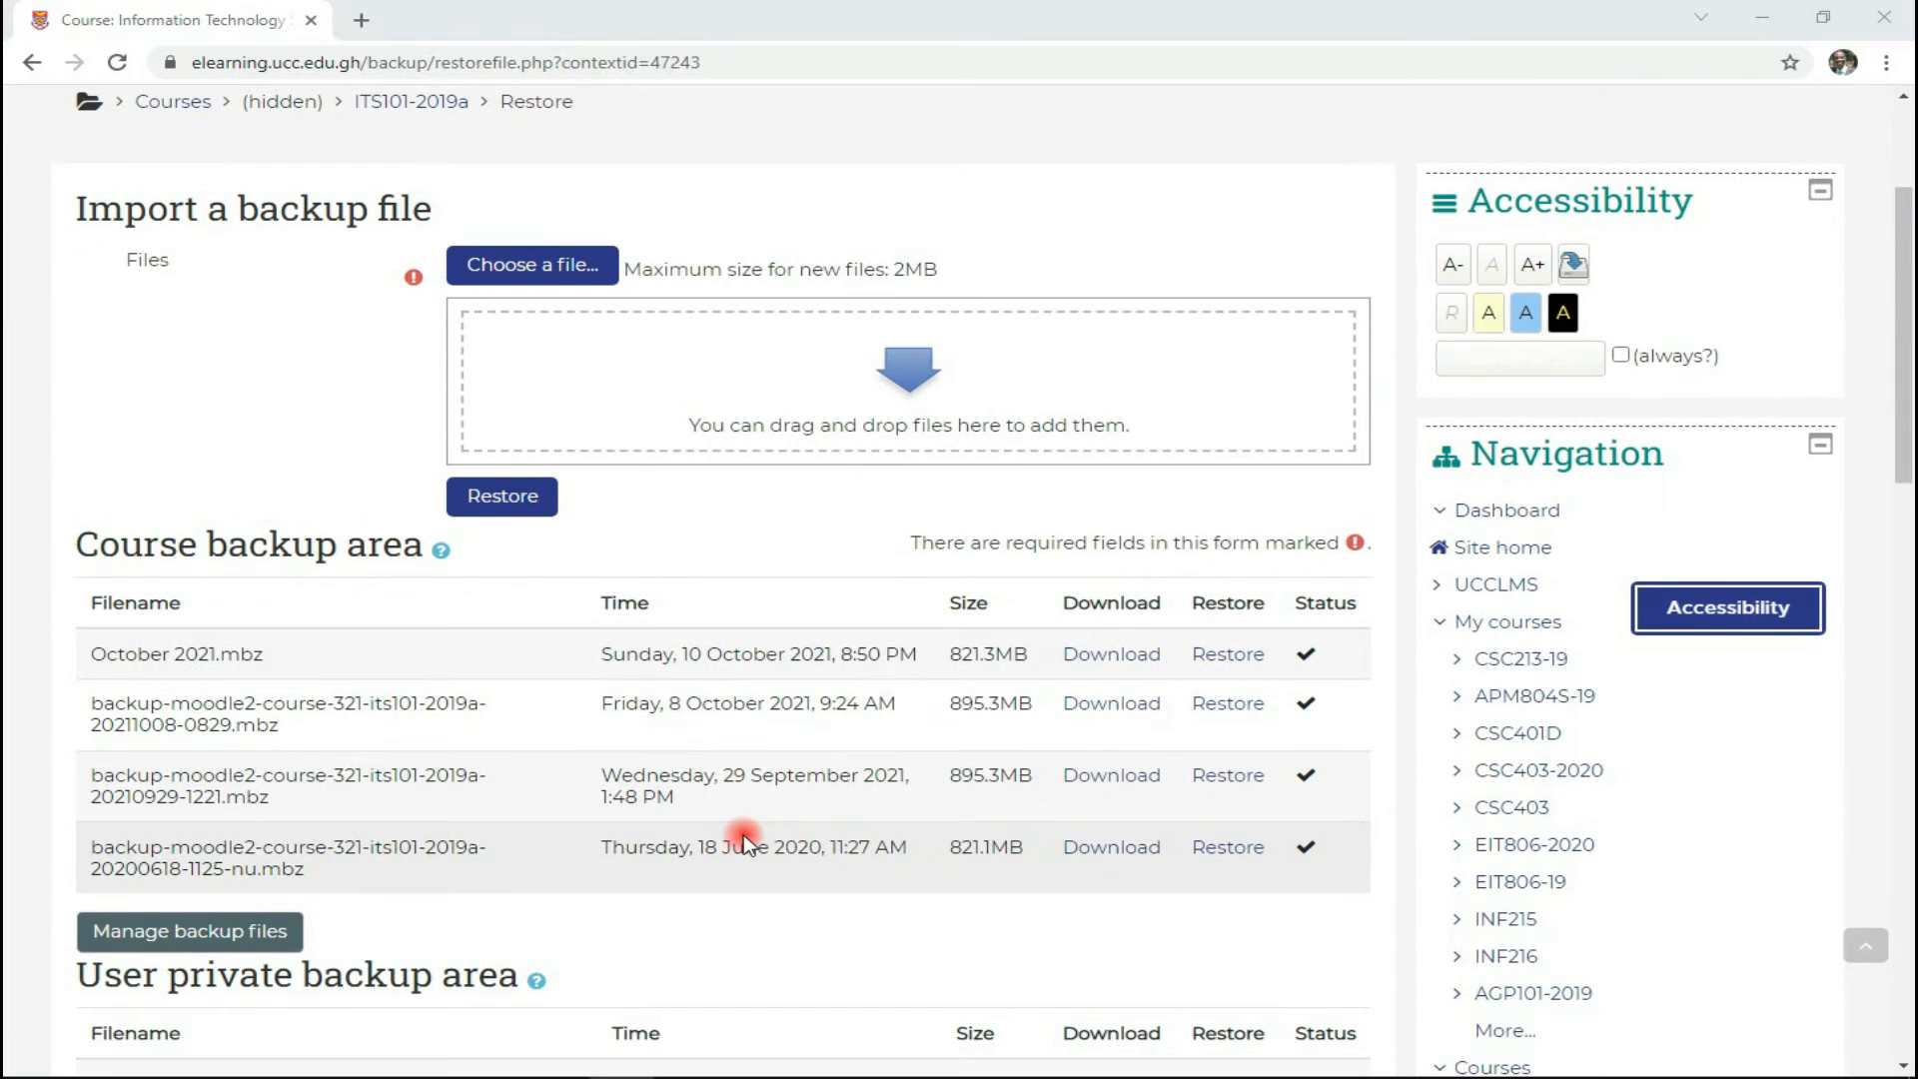
{"action": "scroll", "coordinate": [385, 909], "scroll_direction": "down", "scroll_amount": 1}
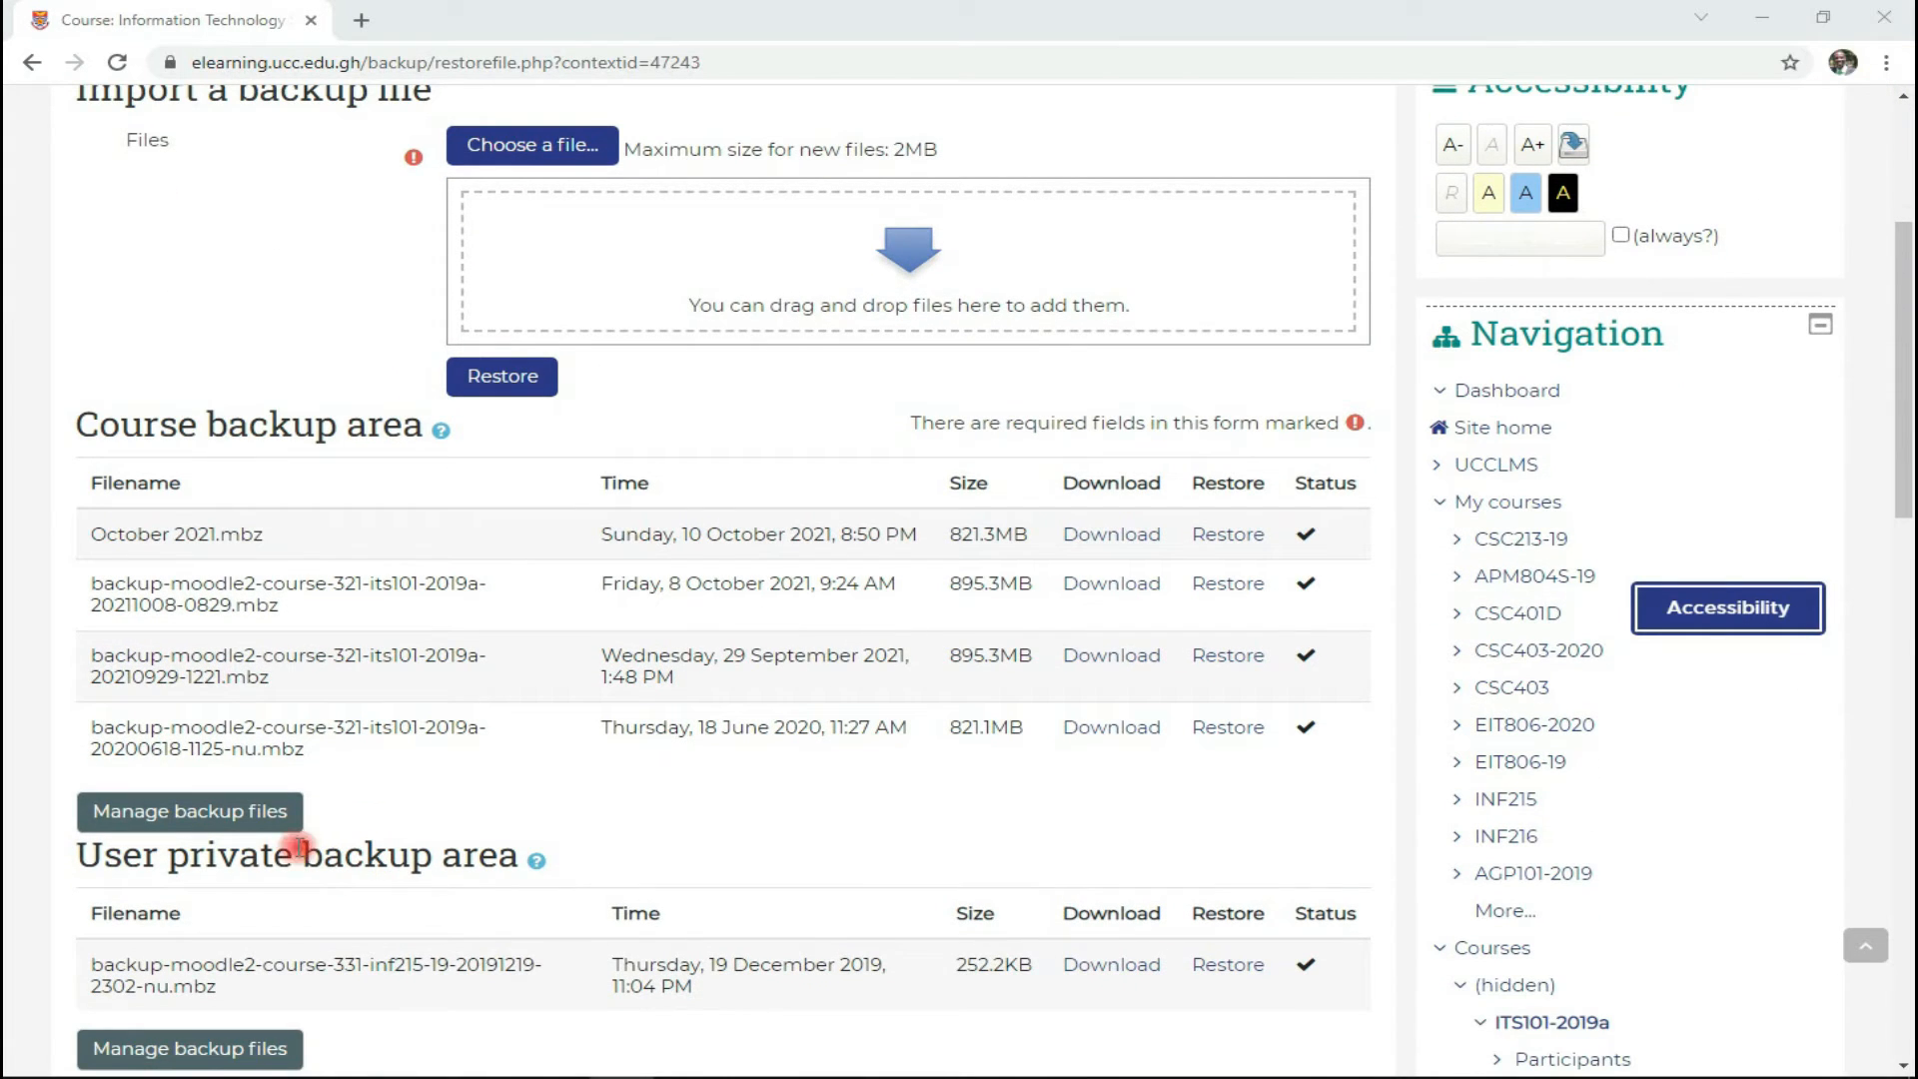
{"action": "left_click", "coordinate": [254, 819]}
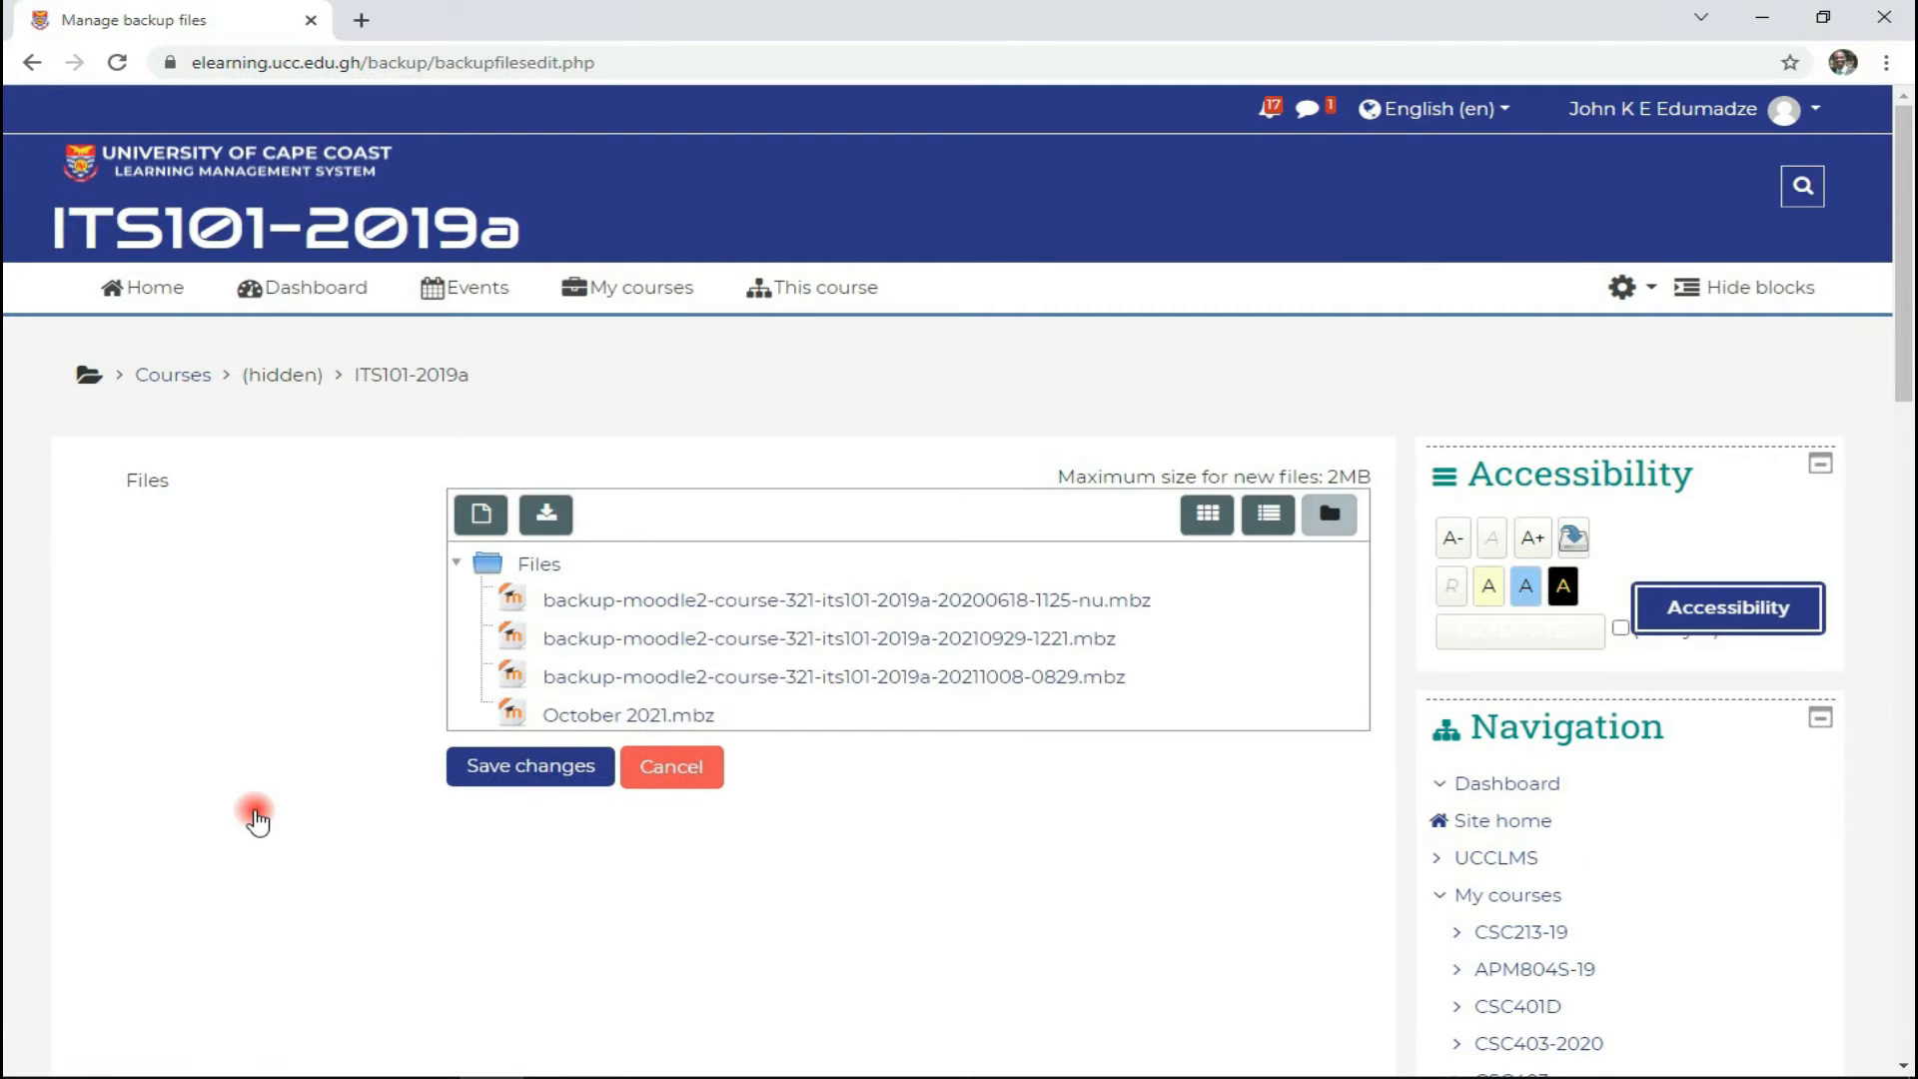
Try to delete October 2021.mbz from the course backup files using the detailed list view
{"action": "scroll", "coordinate": [642, 673], "scroll_direction": "down", "scroll_amount": 2}
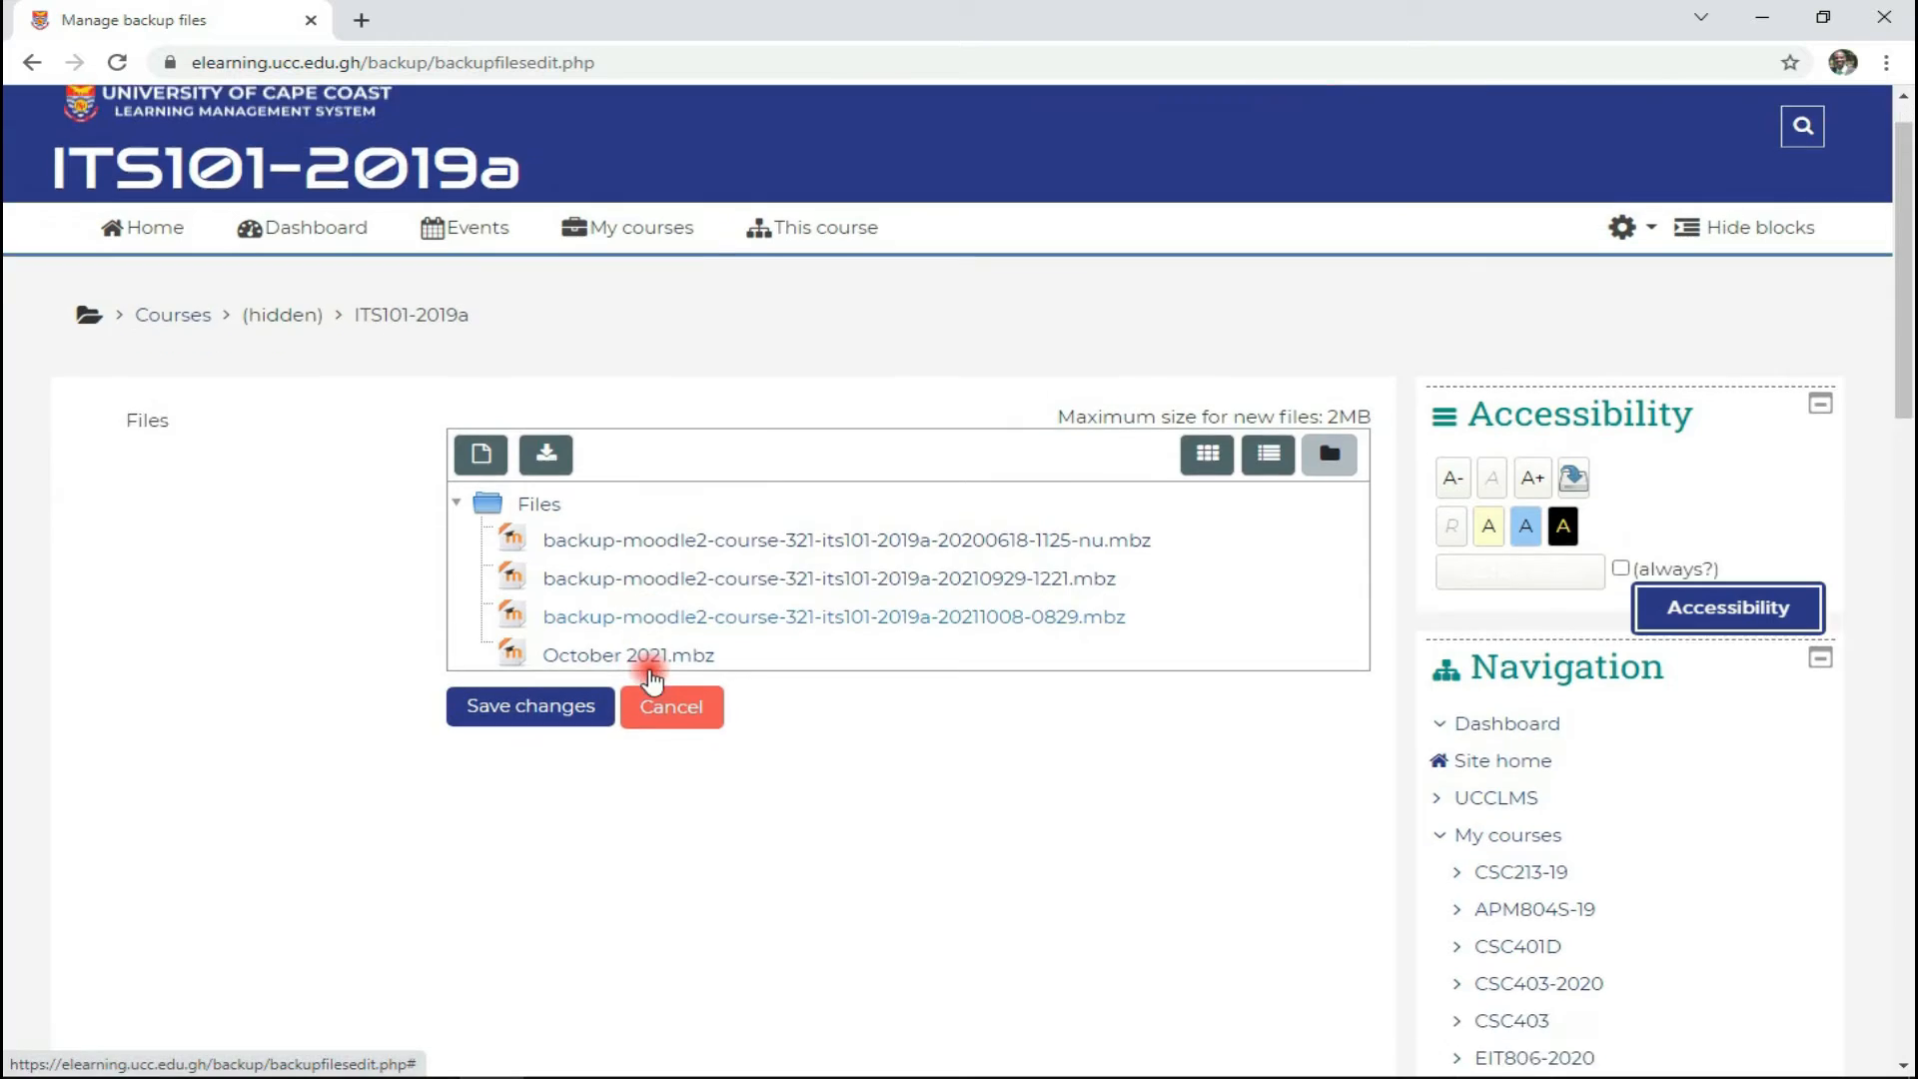
{"action": "scroll", "coordinate": [647, 671], "scroll_direction": "up", "scroll_amount": 1}
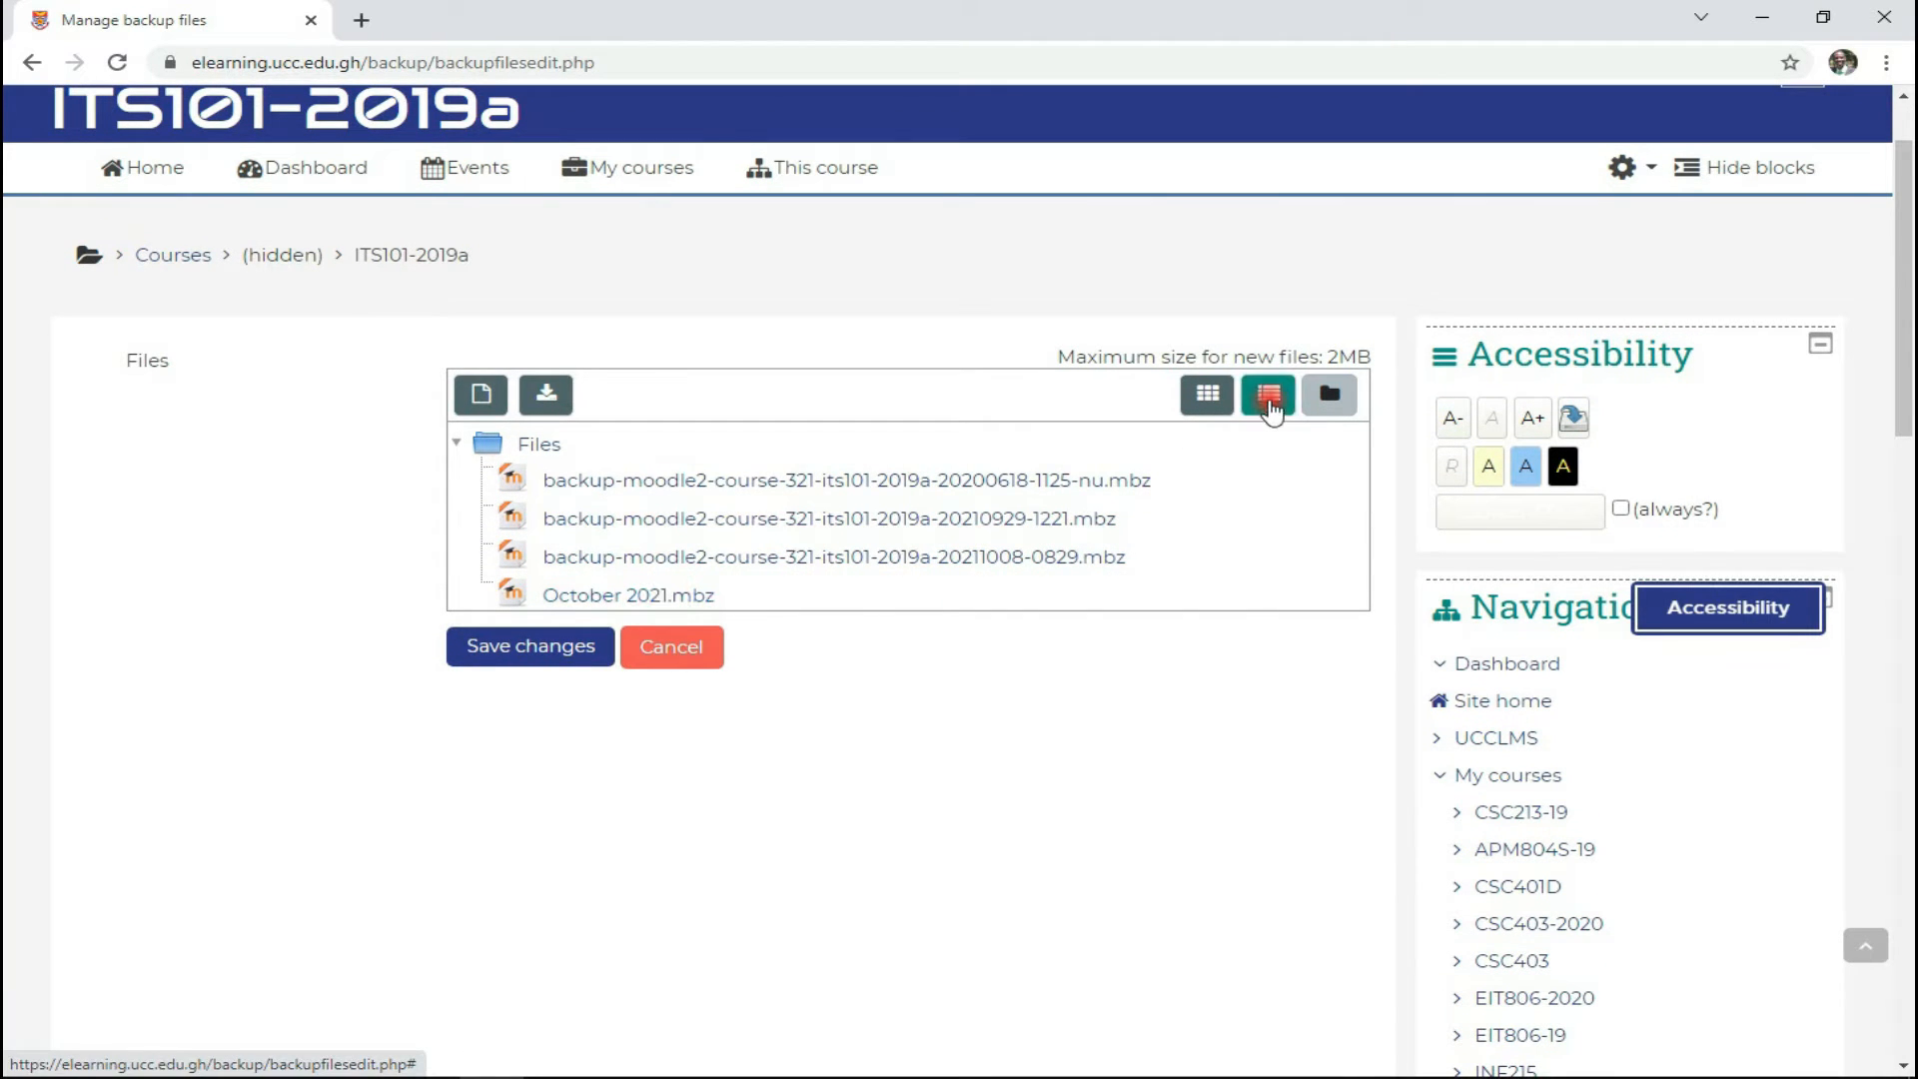
{"action": "left_click", "coordinate": [1268, 397]}
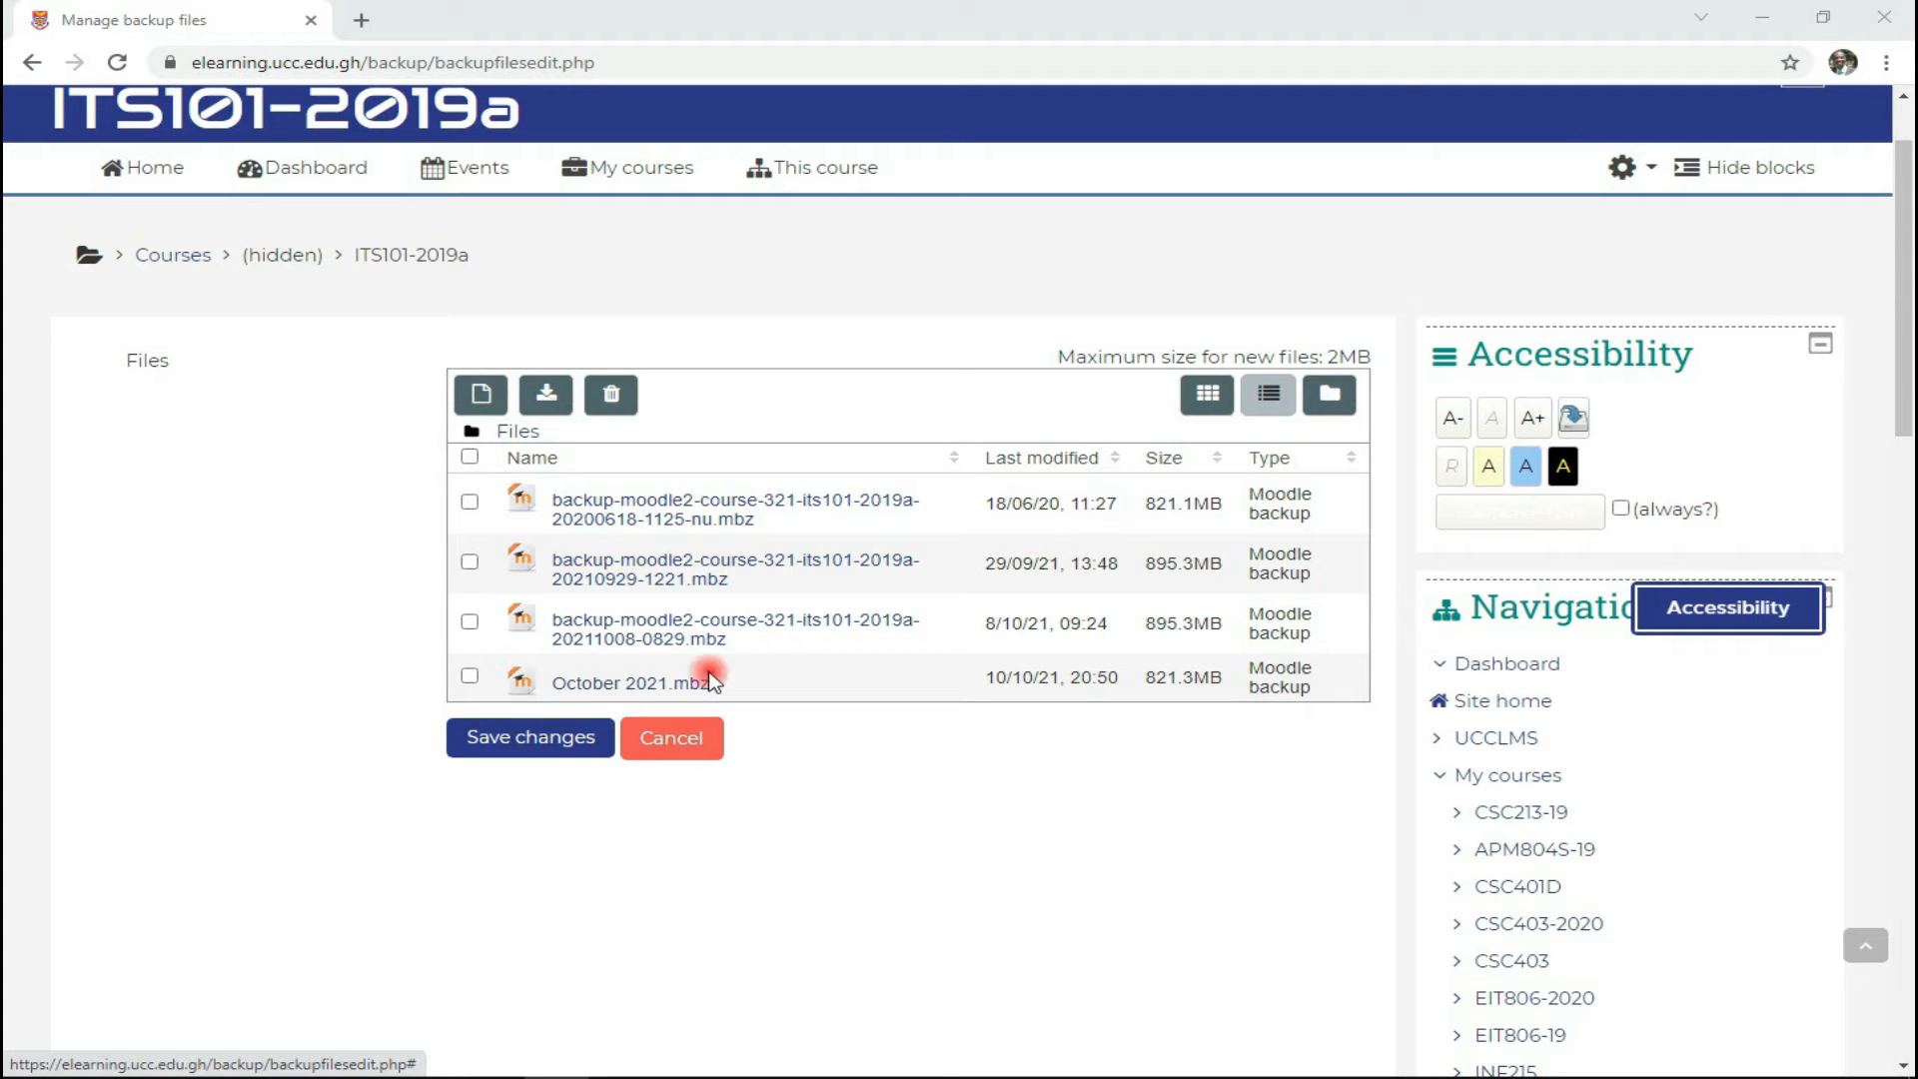
{"action": "left_click", "coordinate": [470, 676]}
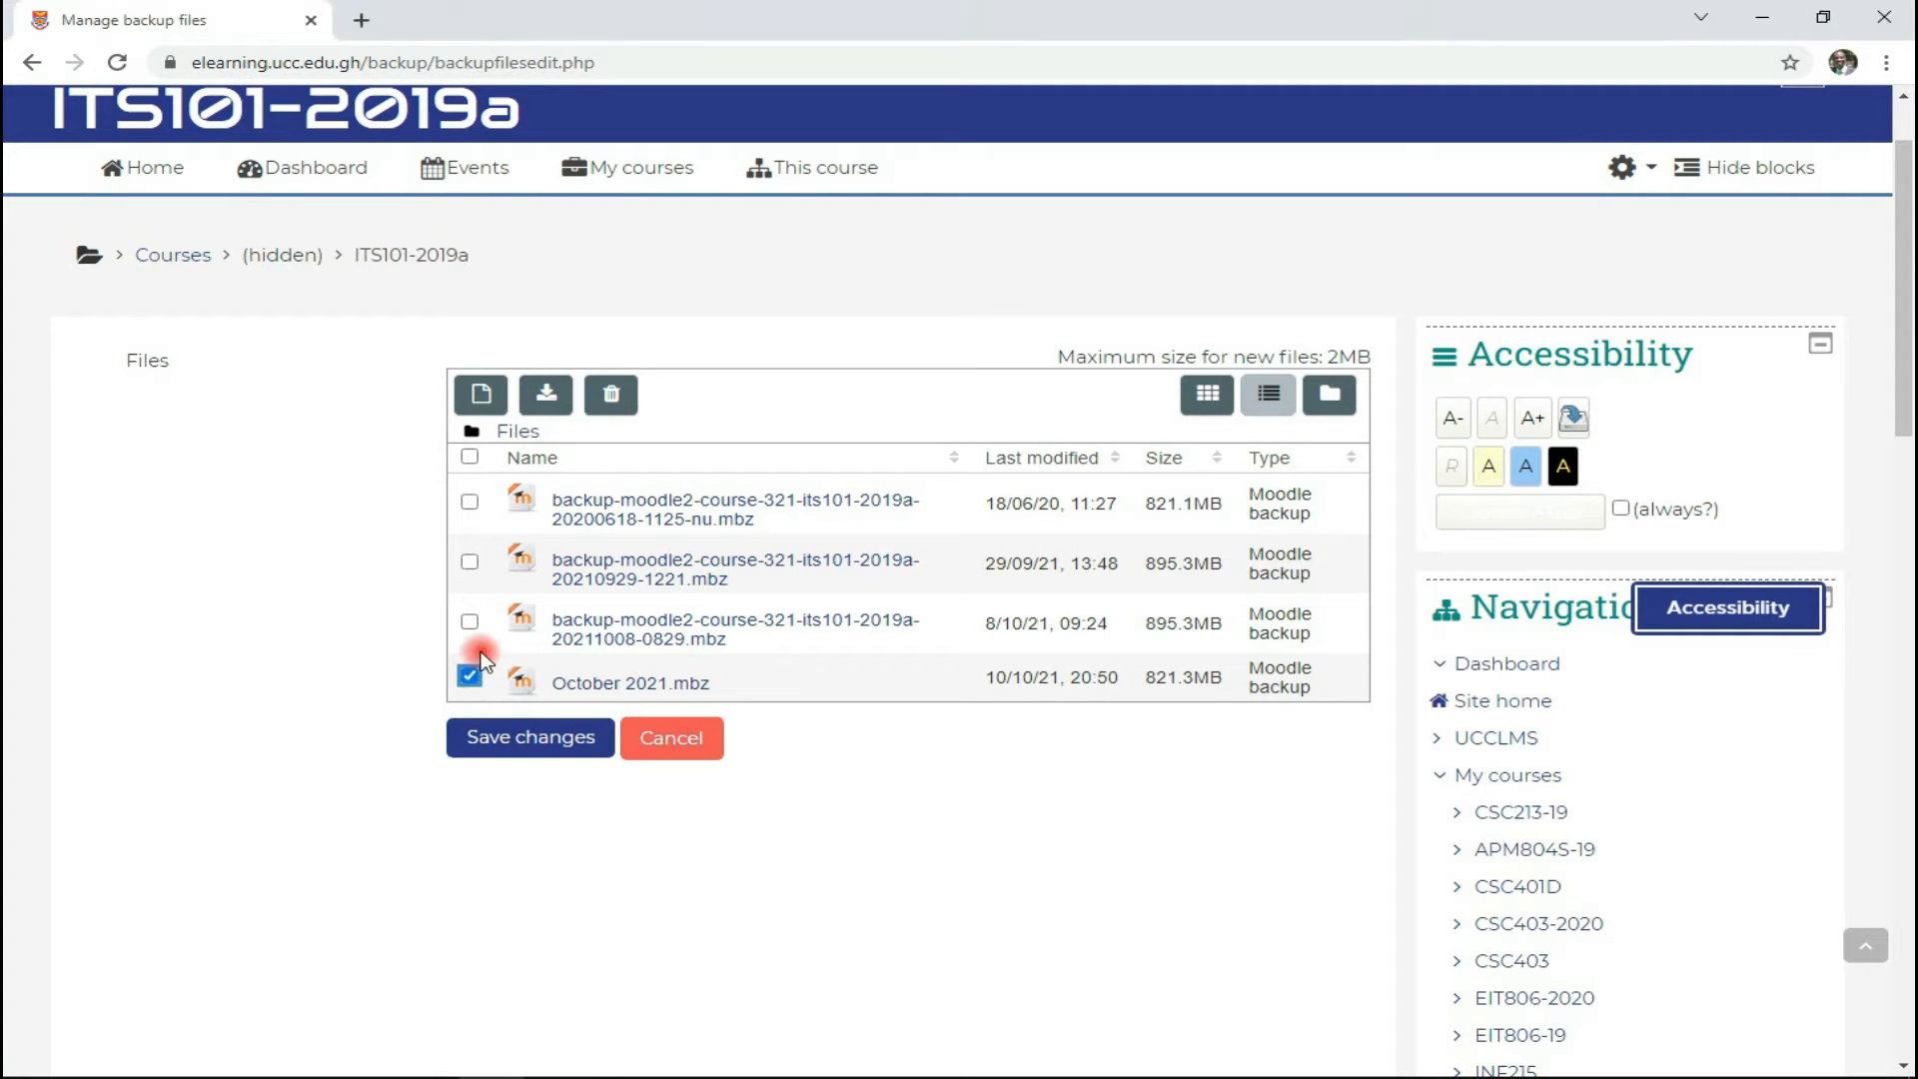
{"action": "left_click", "coordinate": [627, 397]}
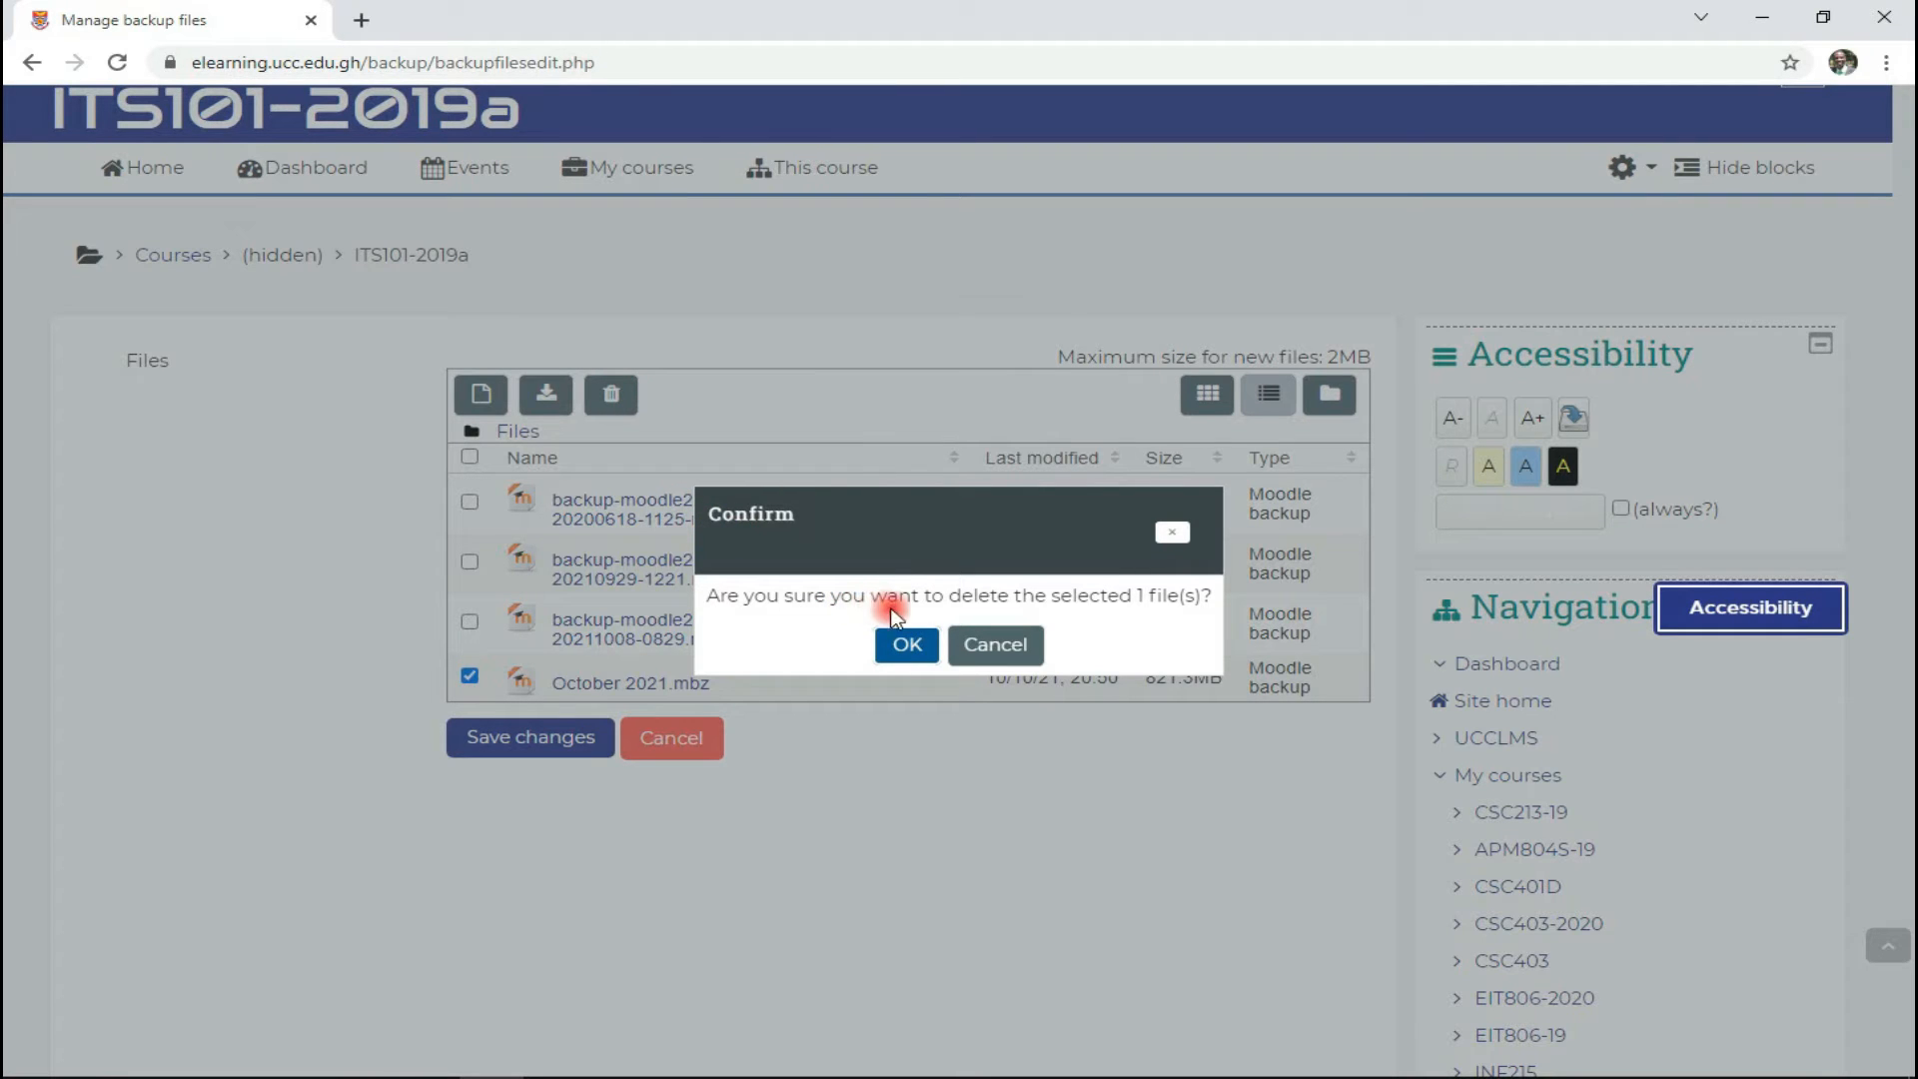
{"action": "left_click", "coordinate": [909, 646]}
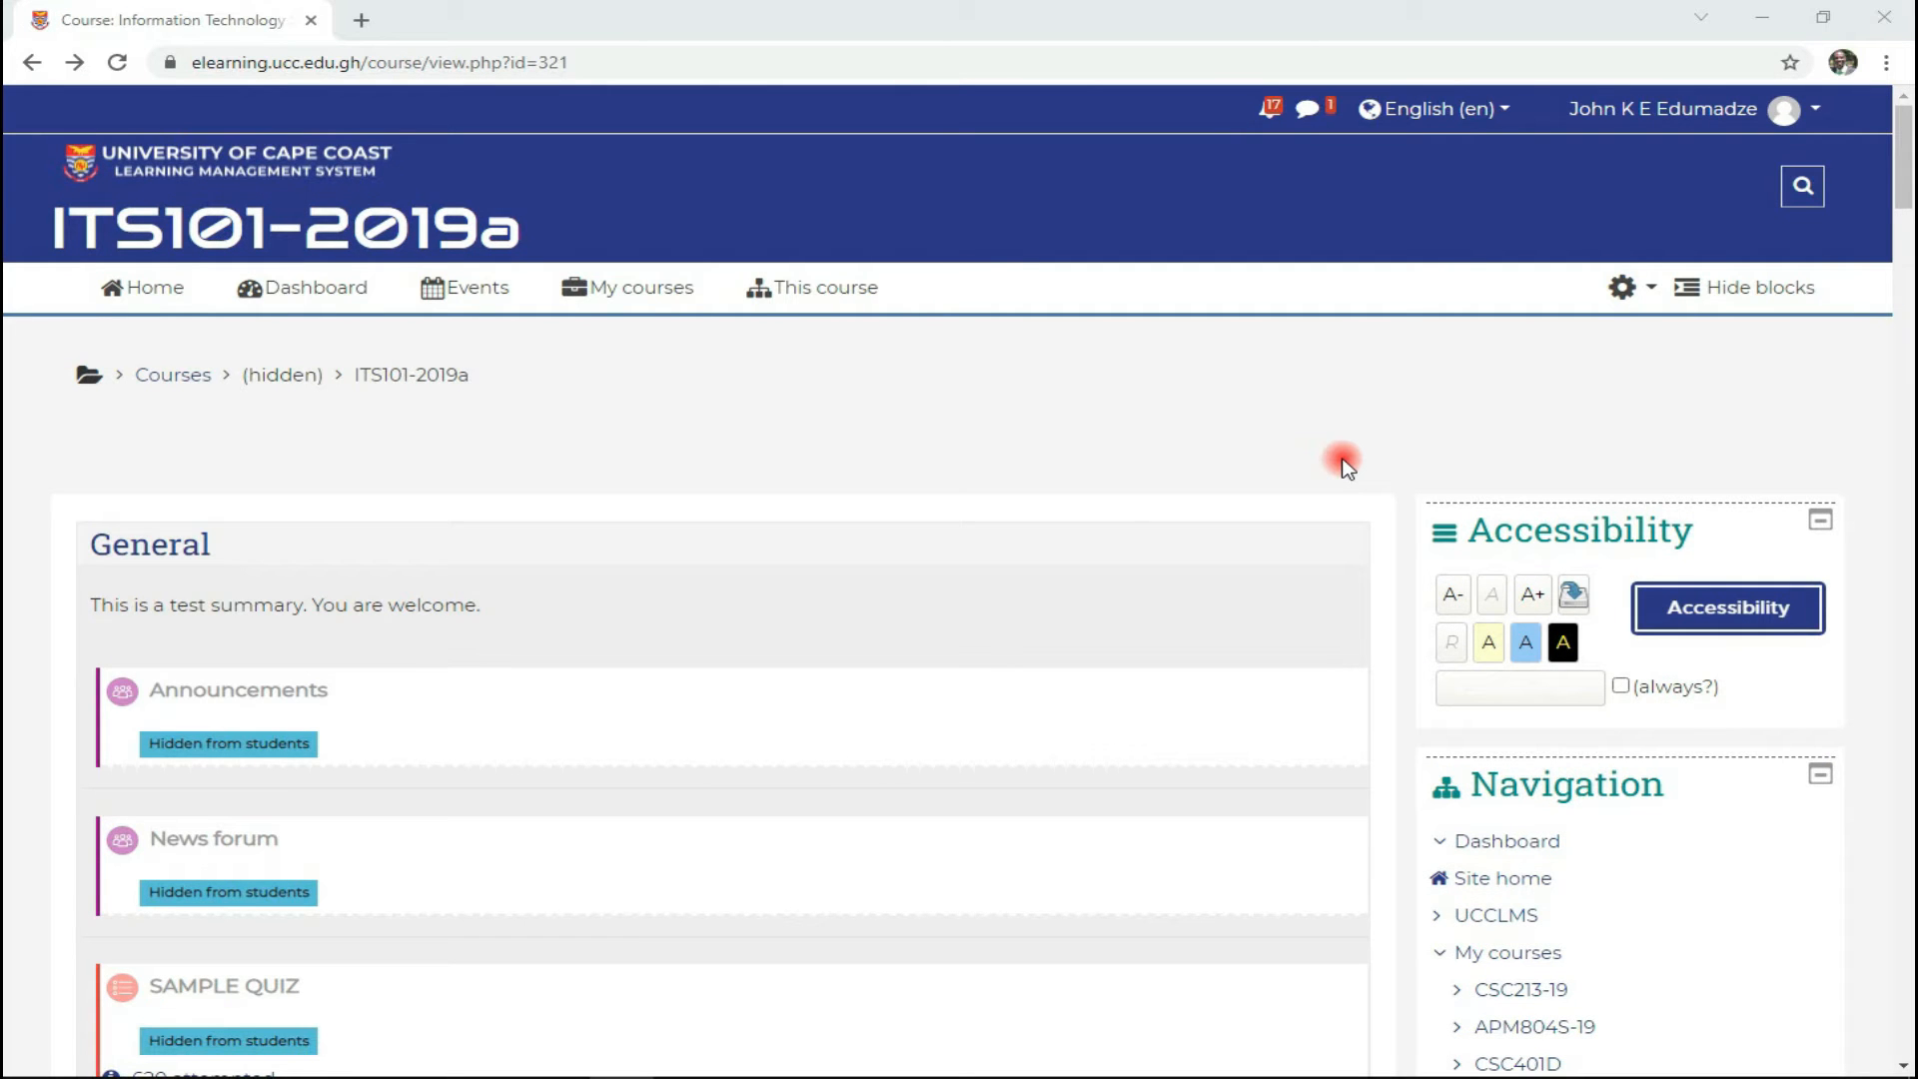
Open the Restore page for the ITS101-2019a course
{"action": "left_click", "coordinate": [1633, 302]}
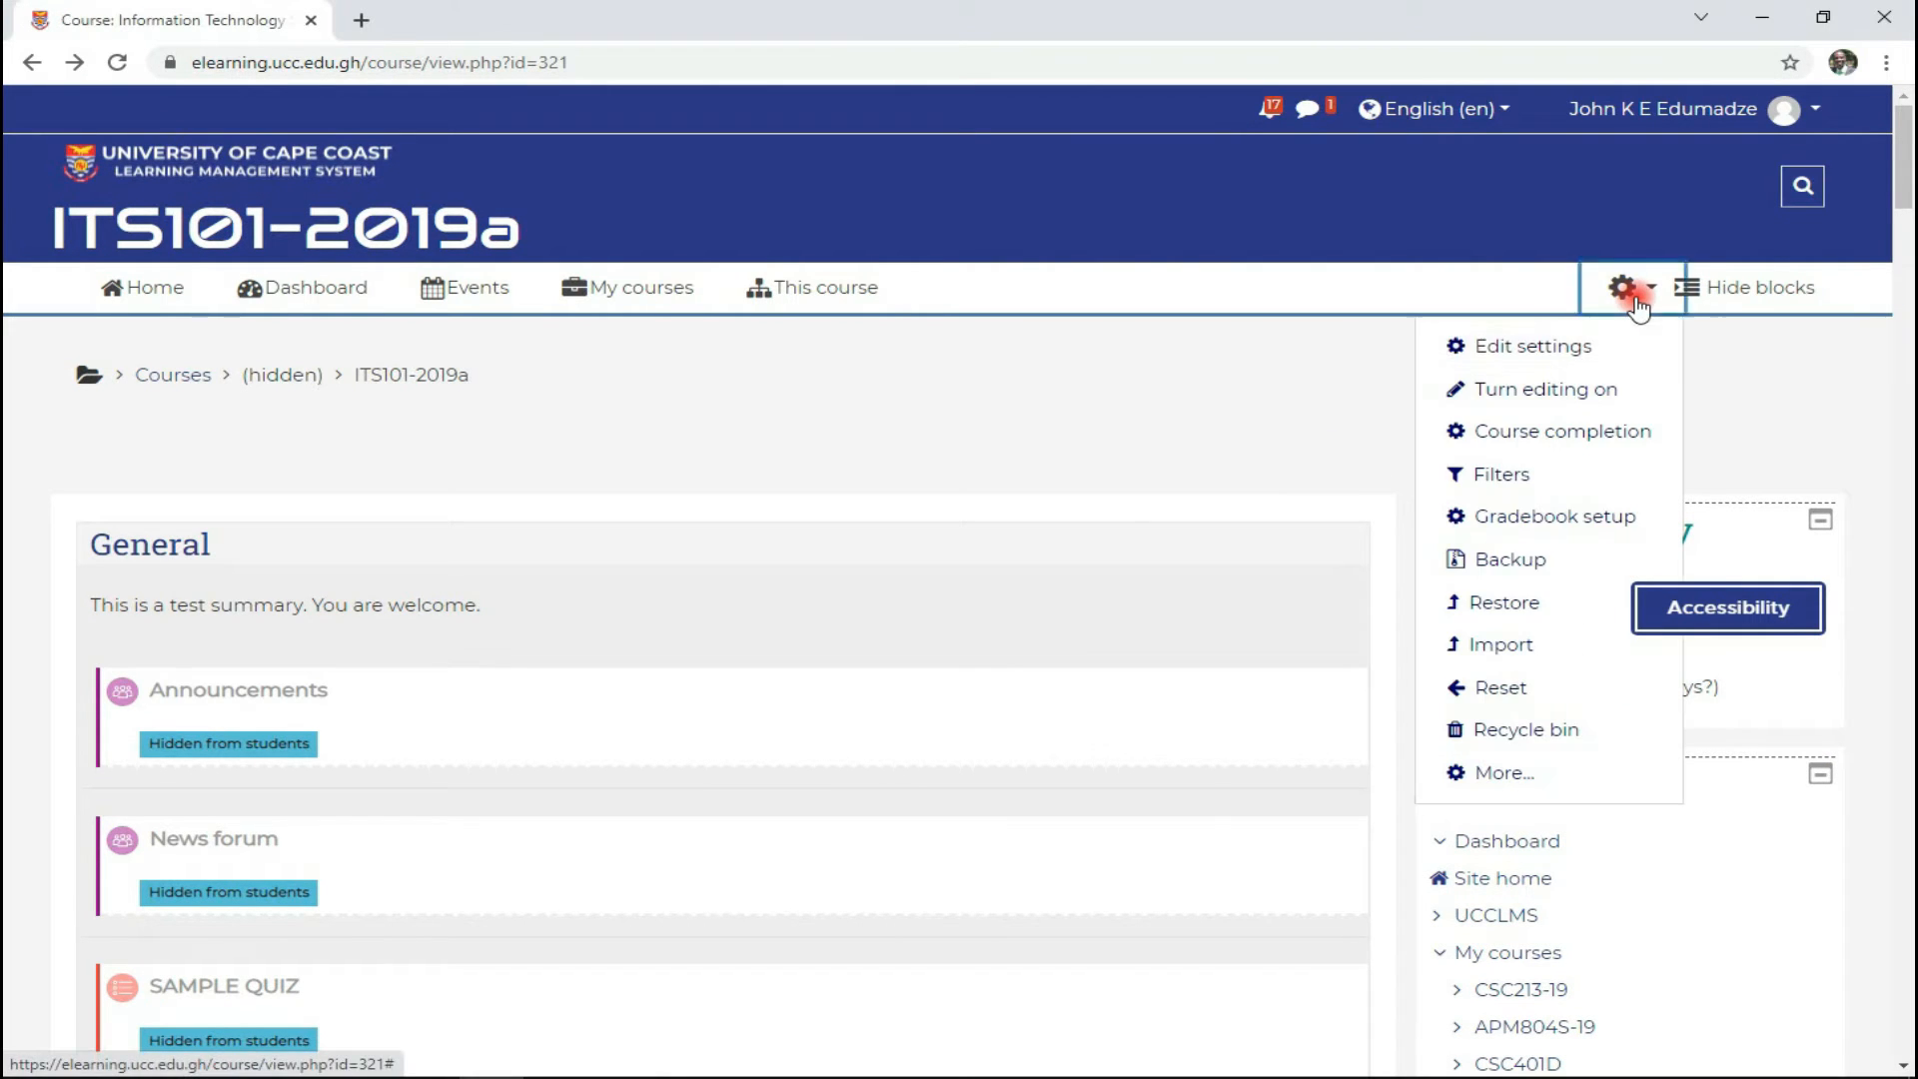
{"action": "left_click", "coordinate": [1543, 603]}
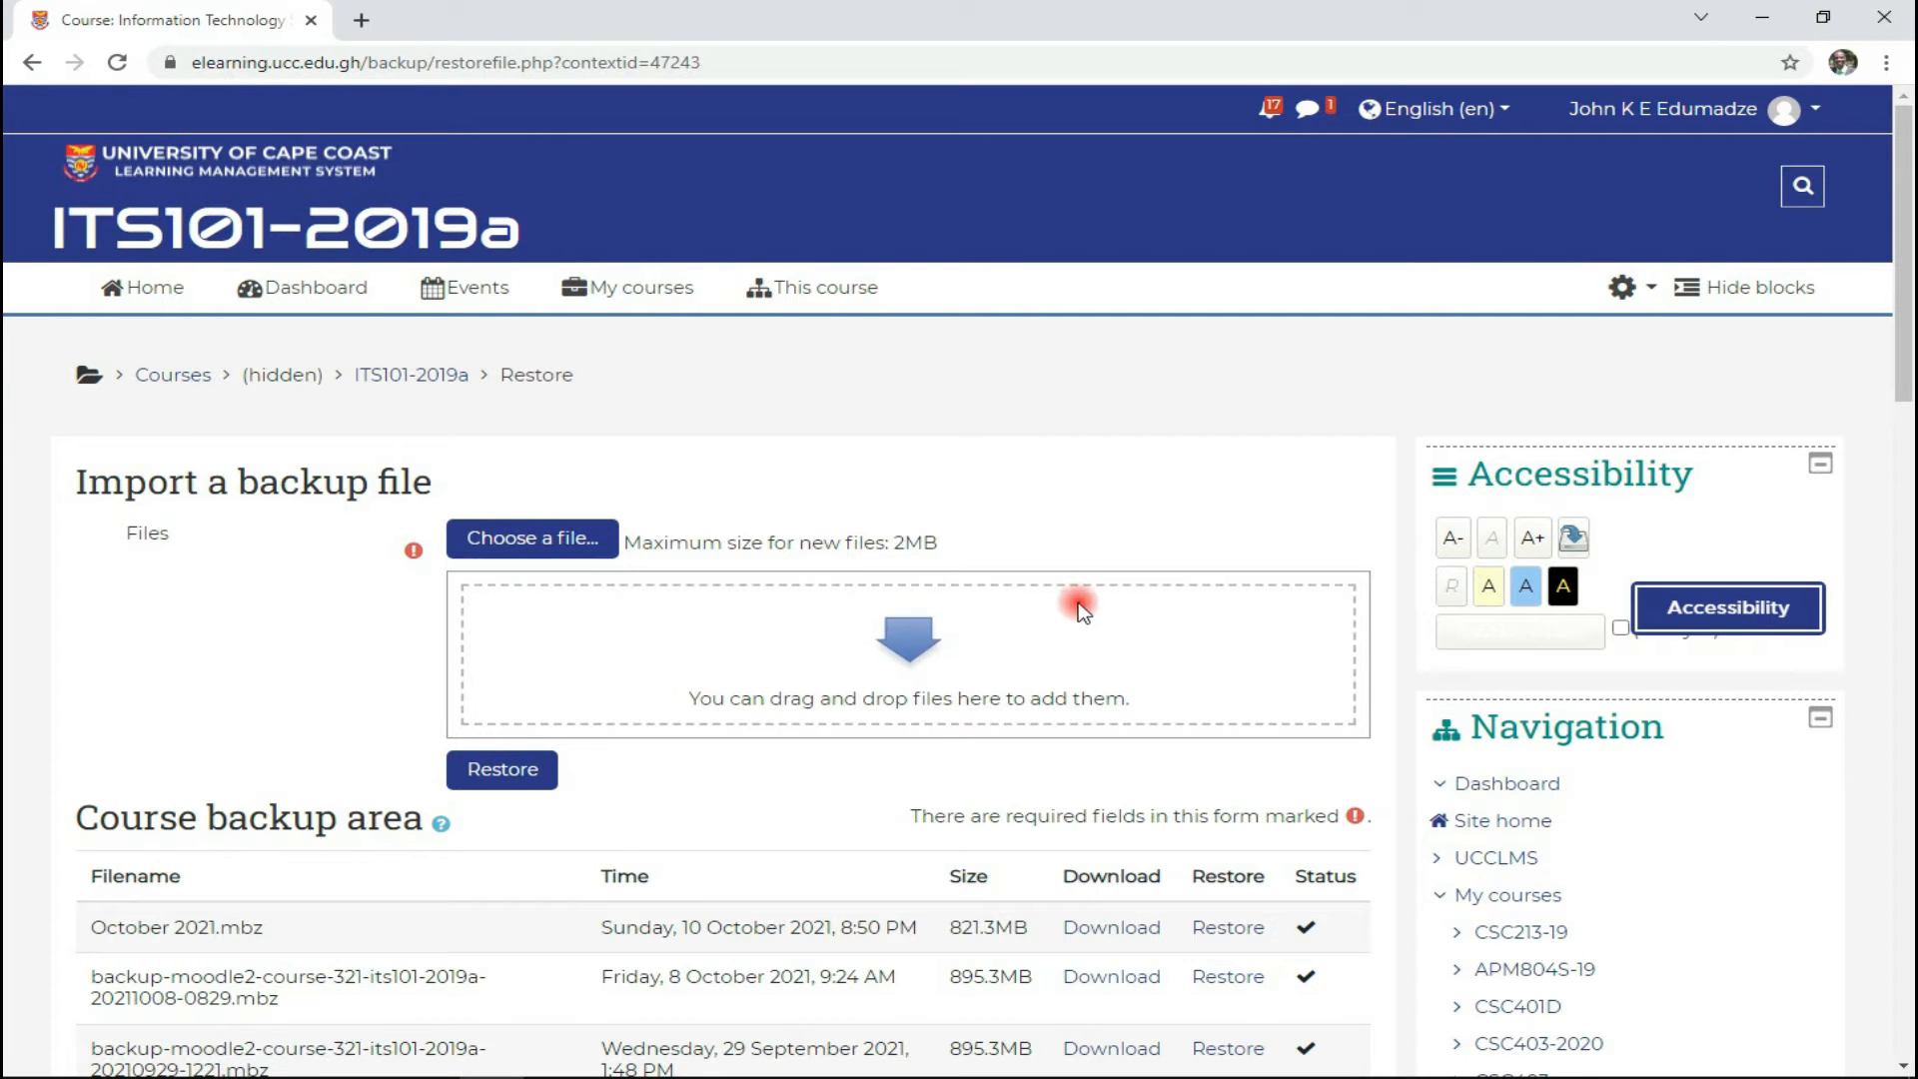
{"action": "scroll", "coordinate": [993, 617], "scroll_direction": "down", "scroll_amount": 3}
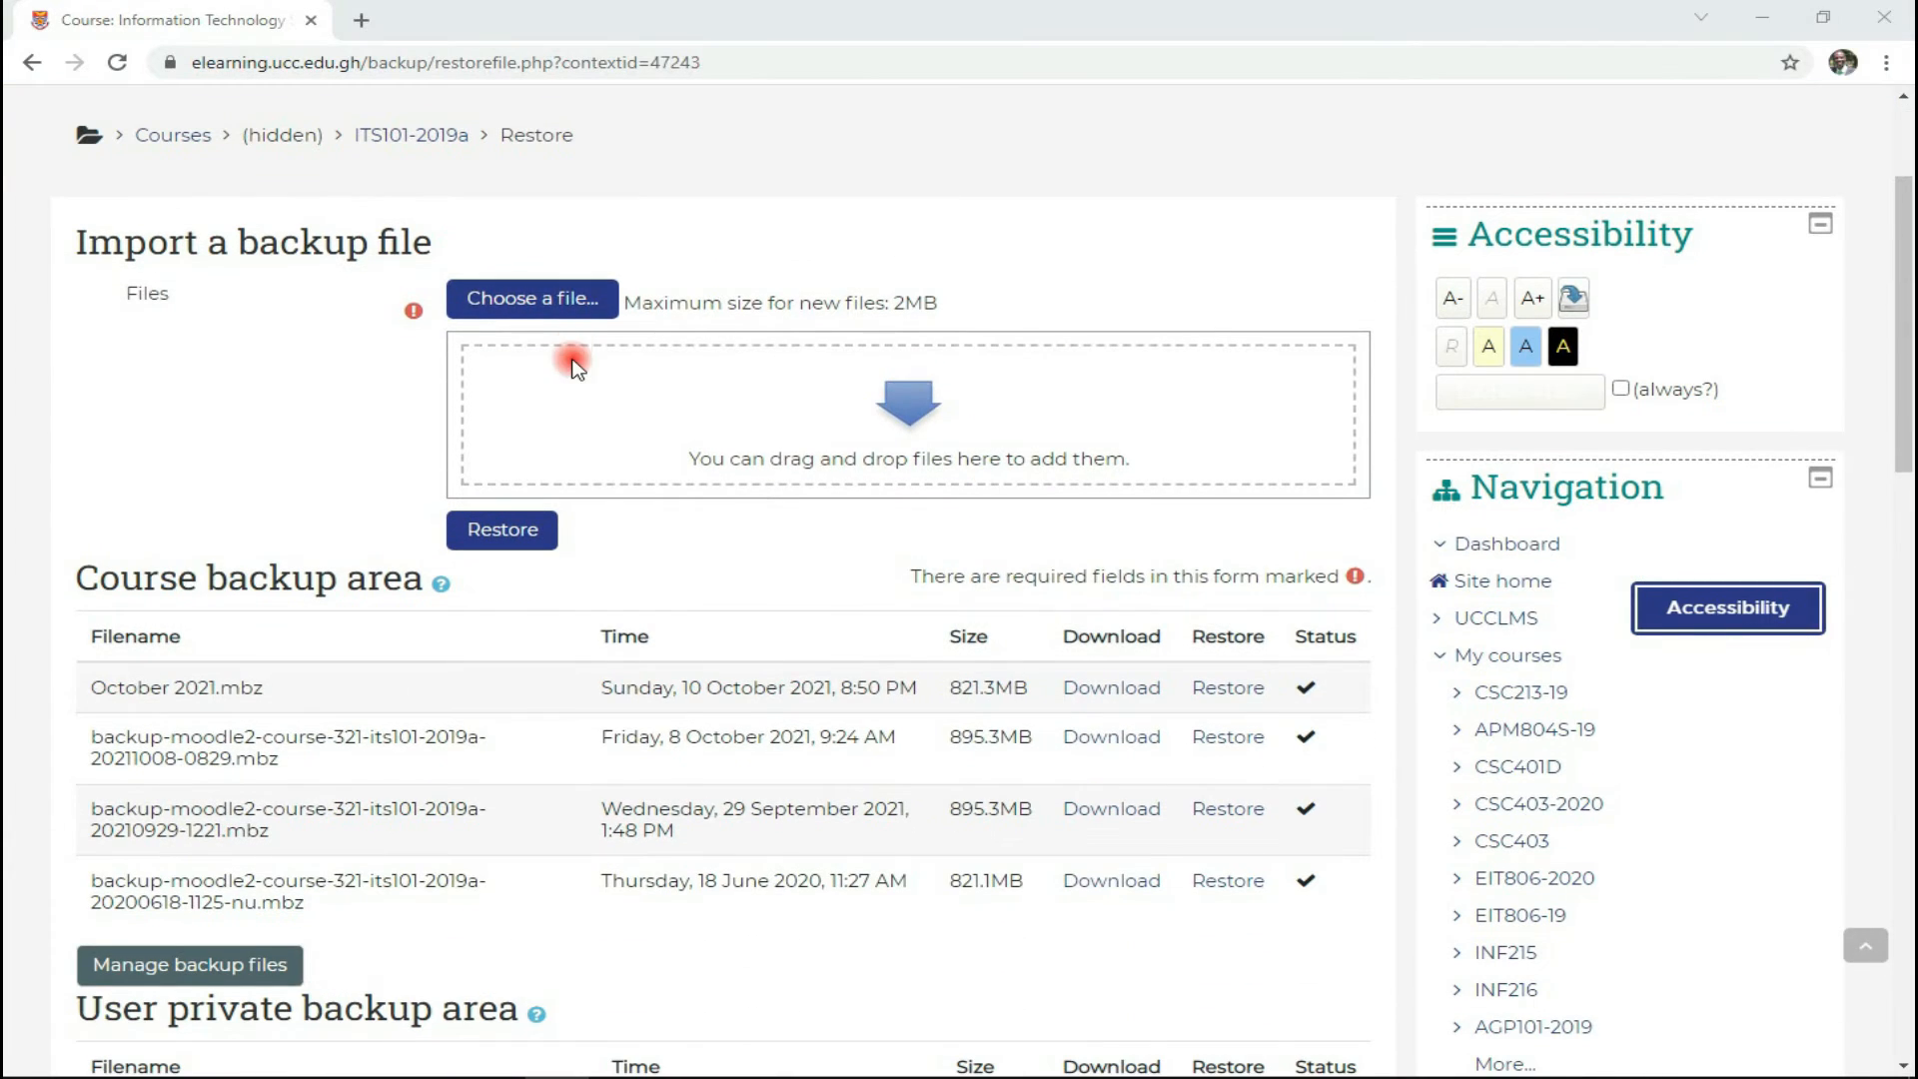
{"action": "left_click", "coordinate": [559, 298]}
{"action": "left_click", "coordinate": [791, 540]}
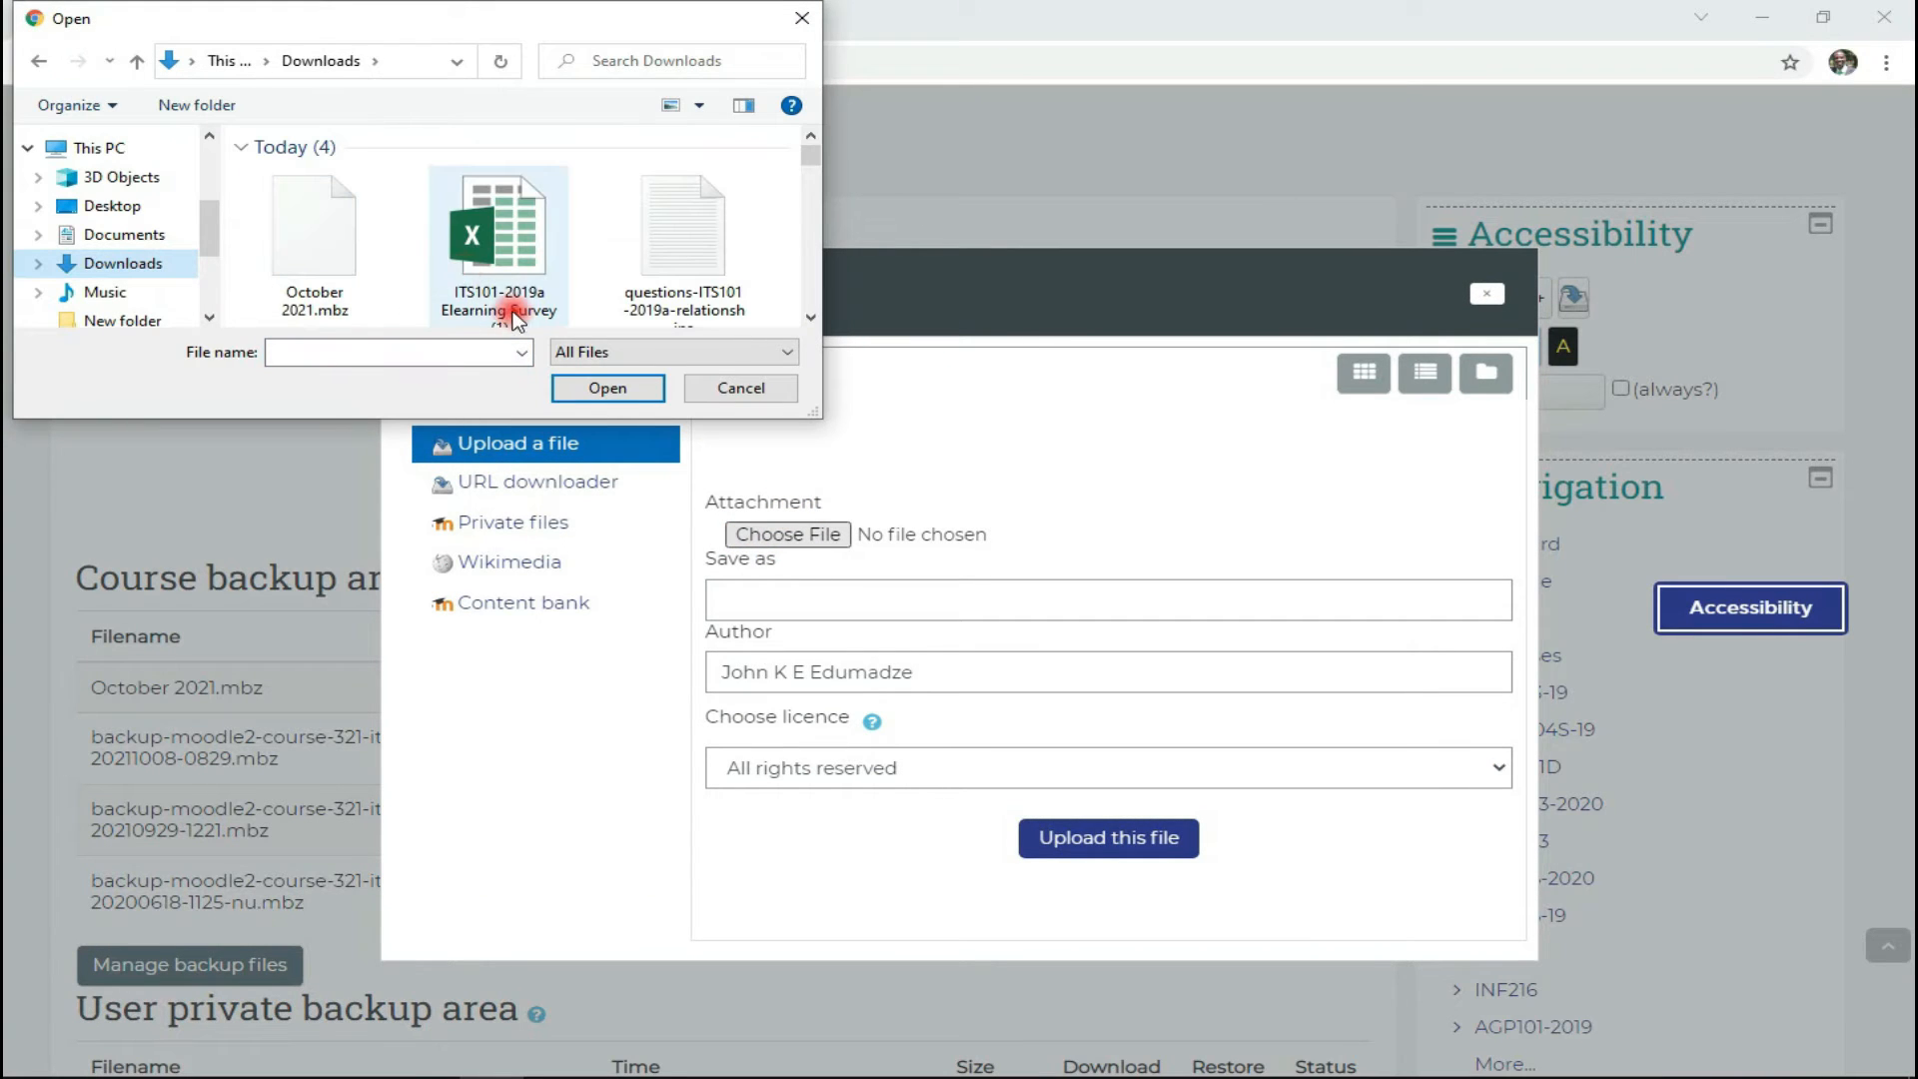
{"action": "left_click", "coordinate": [739, 388]}
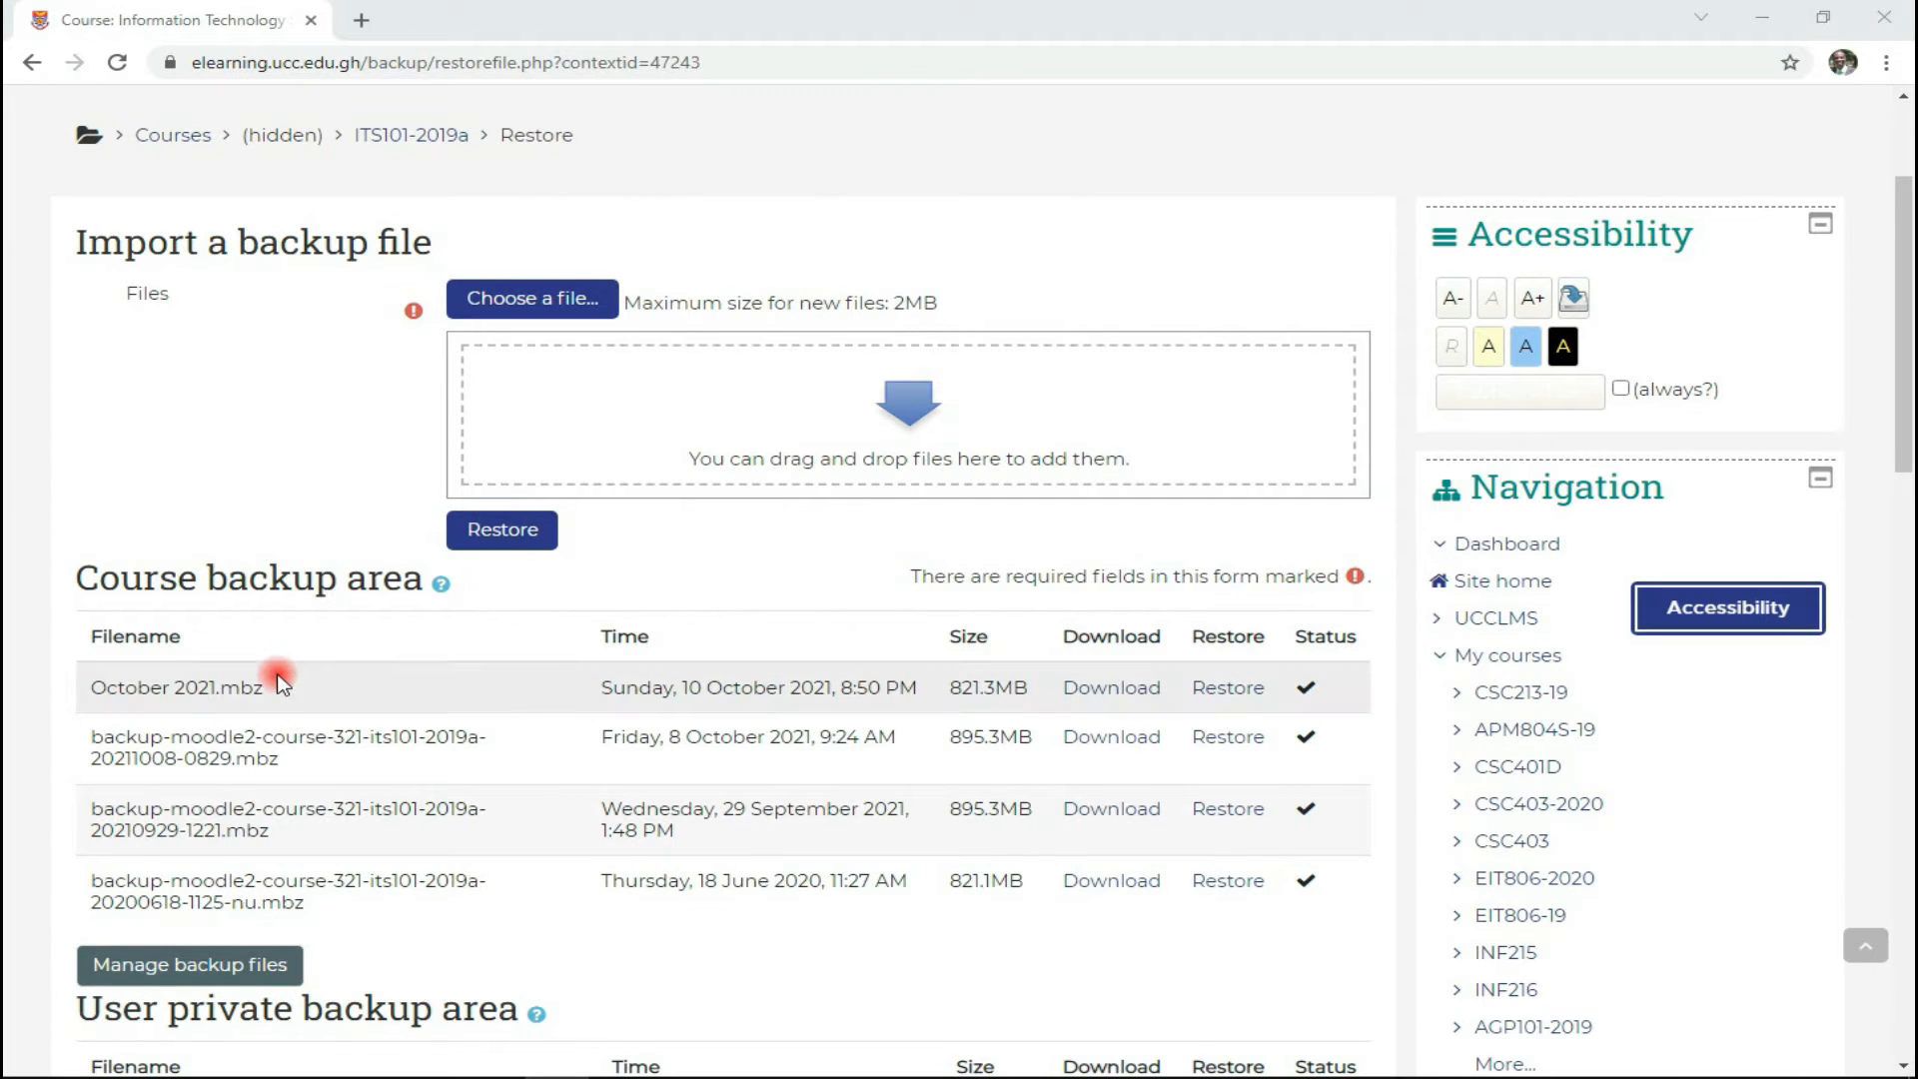
Start restoring October 2021.mbz from the course backup area, review its backup details, and continue to the destination stage
{"action": "scroll", "coordinate": [274, 704], "scroll_direction": "down", "scroll_amount": 1}
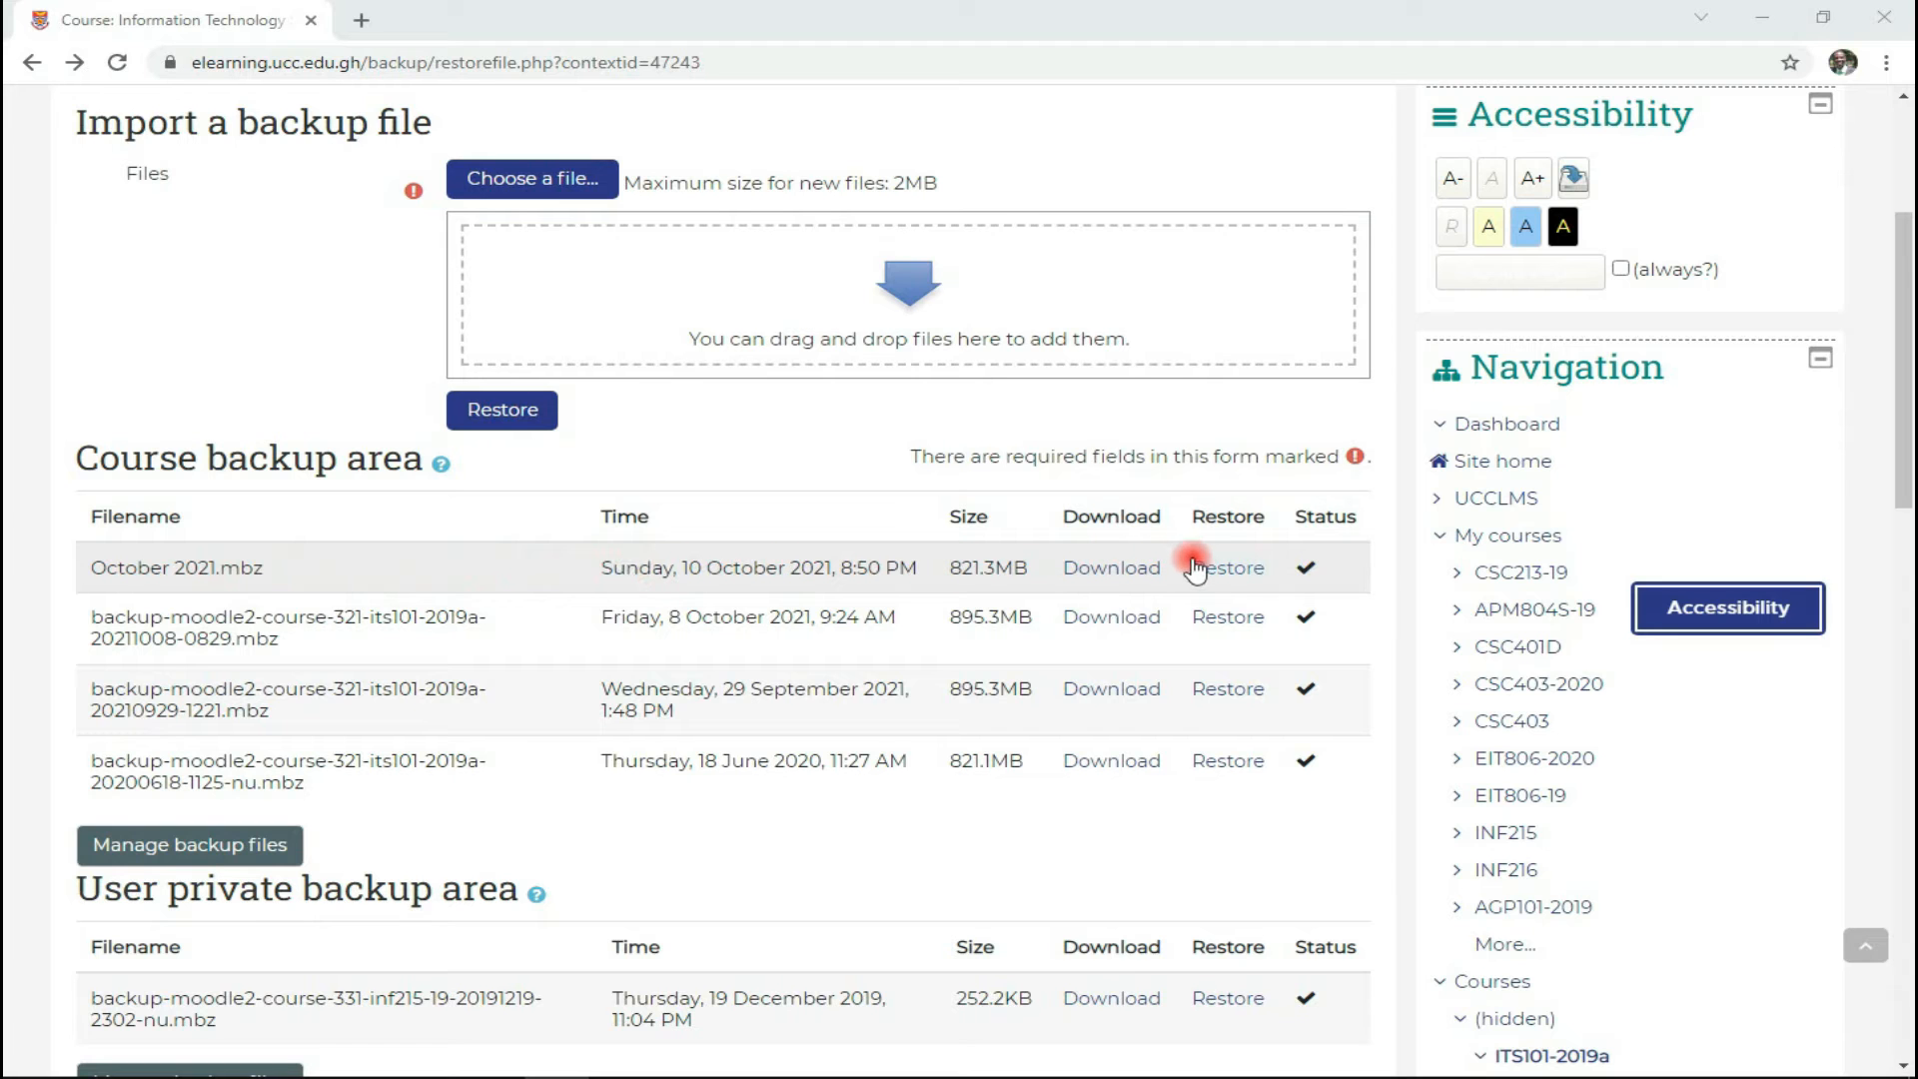
{"action": "left_click", "coordinate": [1227, 568]}
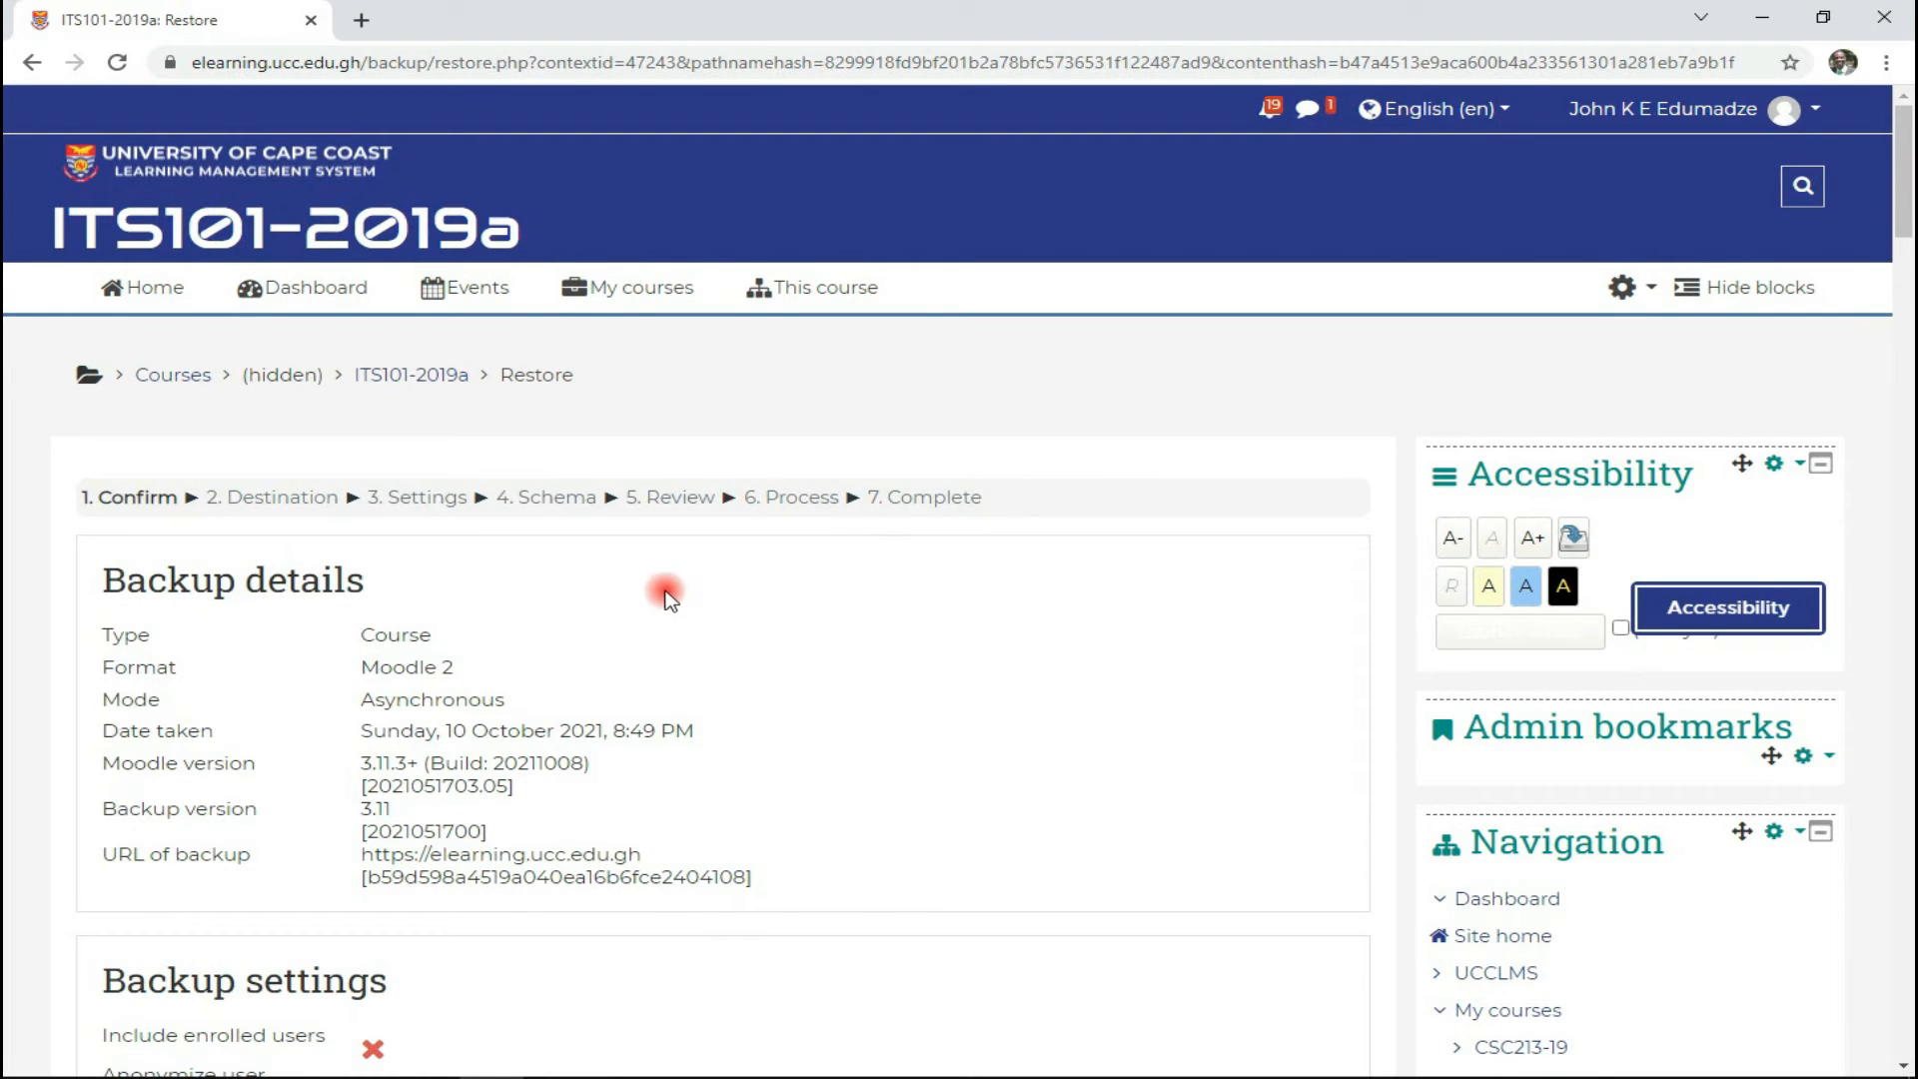
{"action": "scroll", "coordinate": [664, 596], "scroll_direction": "down", "scroll_amount": 10}
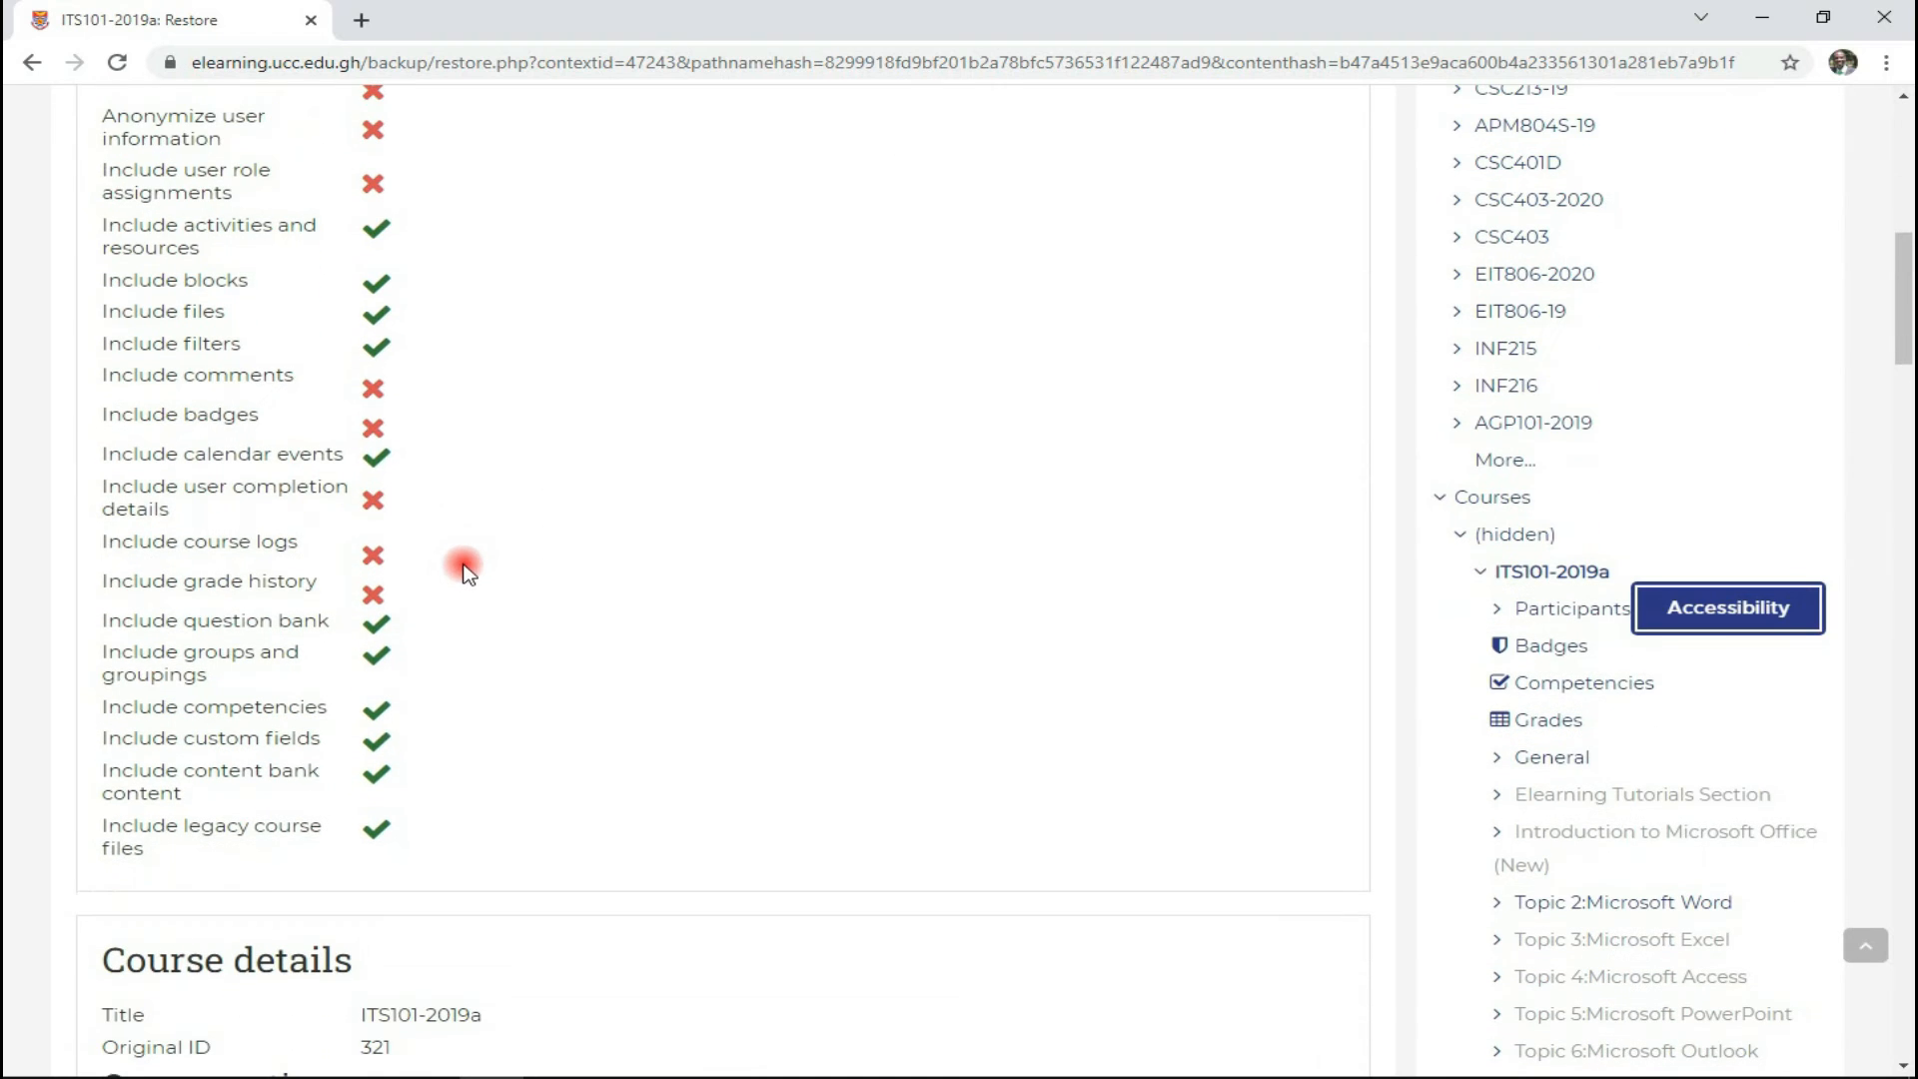
{"action": "scroll", "coordinate": [377, 556], "scroll_direction": "down", "scroll_amount": 2}
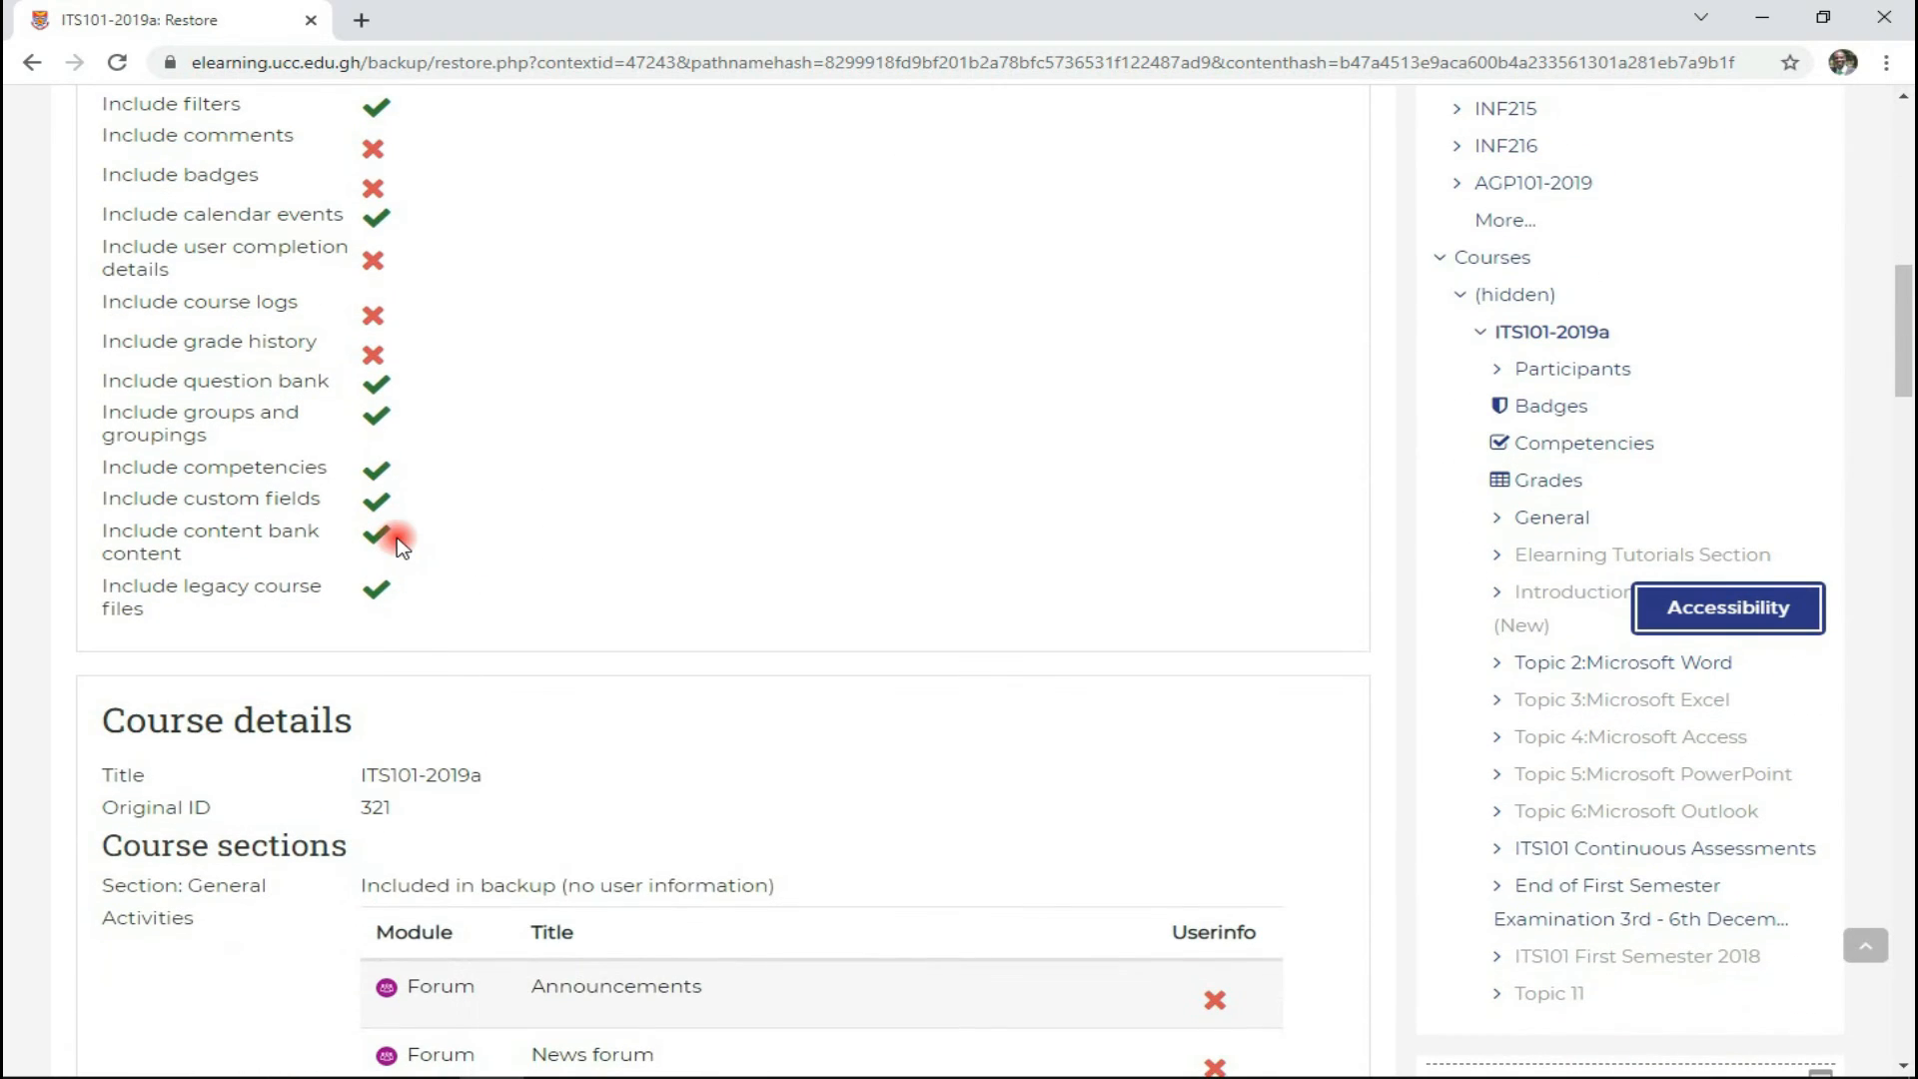
{"action": "scroll", "coordinate": [401, 544], "scroll_direction": "up", "scroll_amount": 6}
{"action": "scroll", "coordinate": [404, 544], "scroll_direction": "down", "scroll_amount": 10}
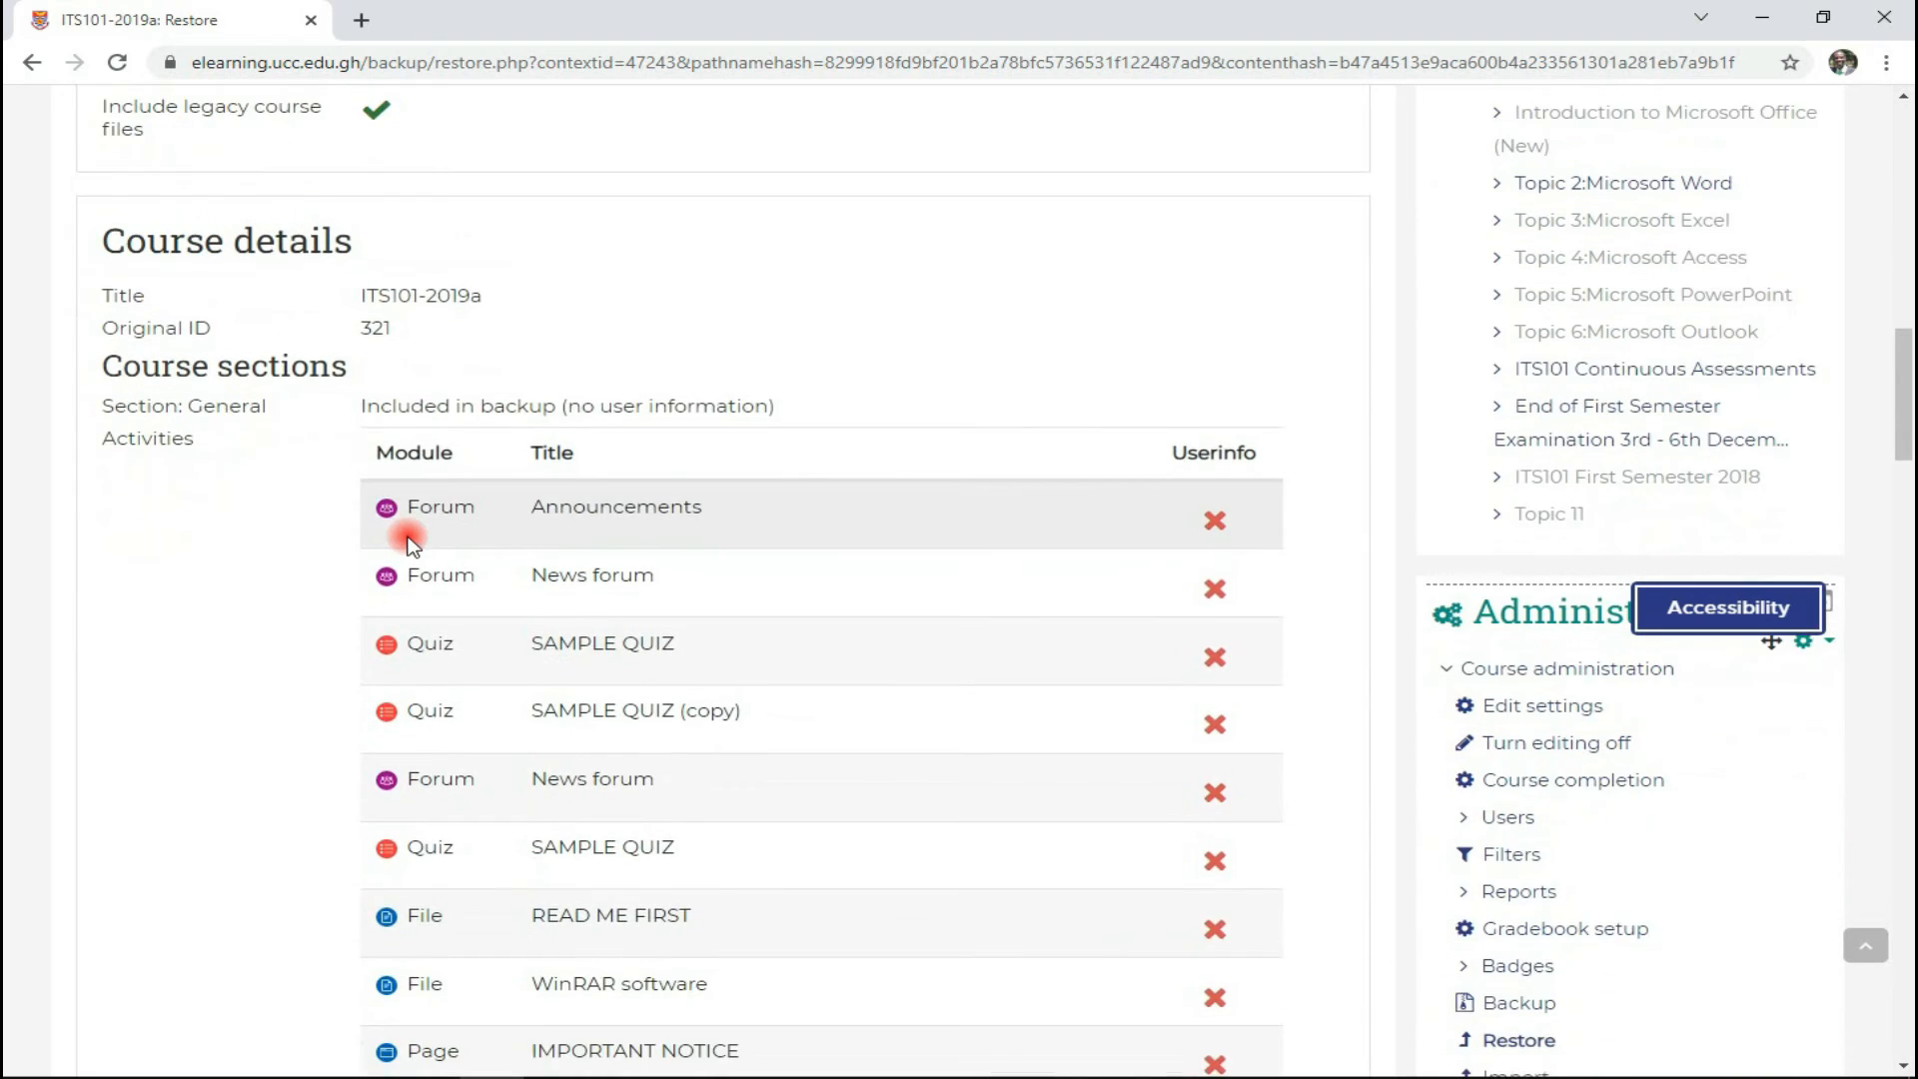
{"action": "scroll", "coordinate": [406, 544], "scroll_direction": "down", "scroll_amount": 16}
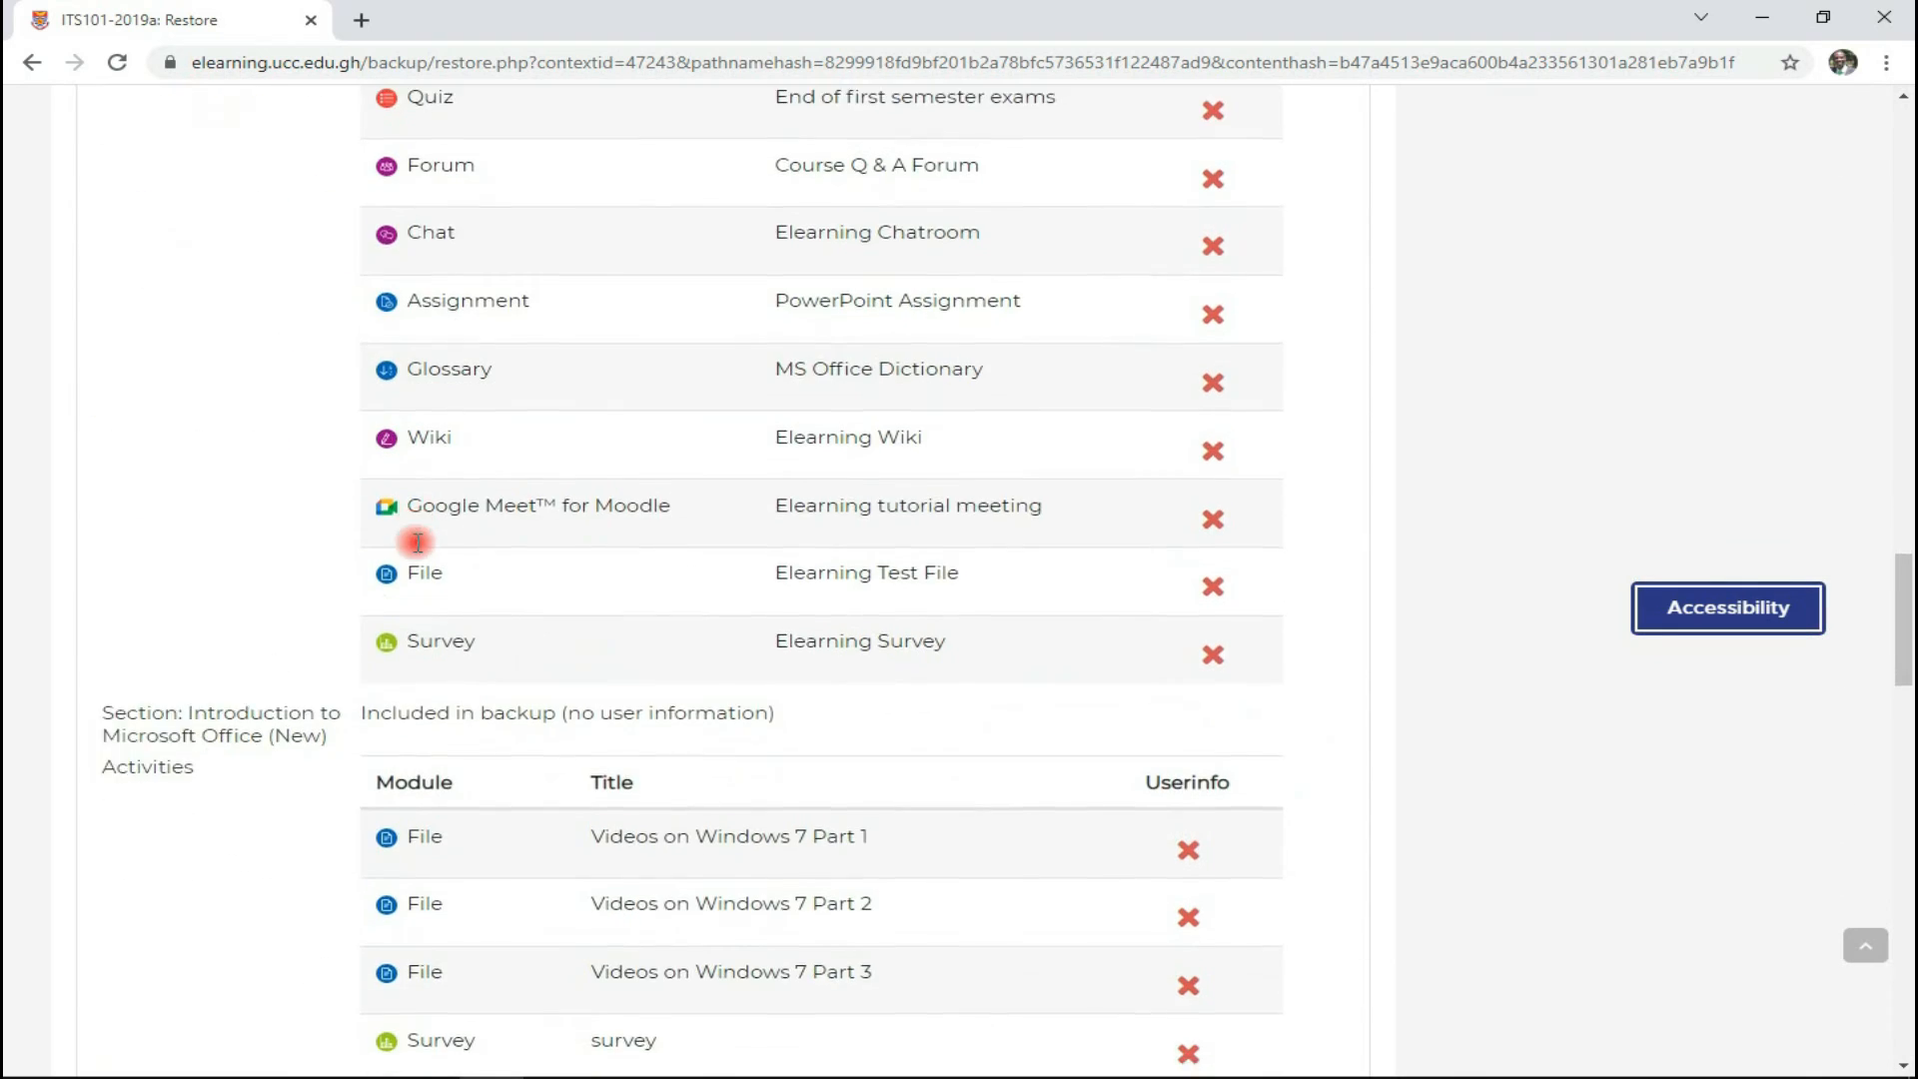
{"action": "scroll", "coordinate": [417, 544], "scroll_direction": "down", "scroll_amount": 20}
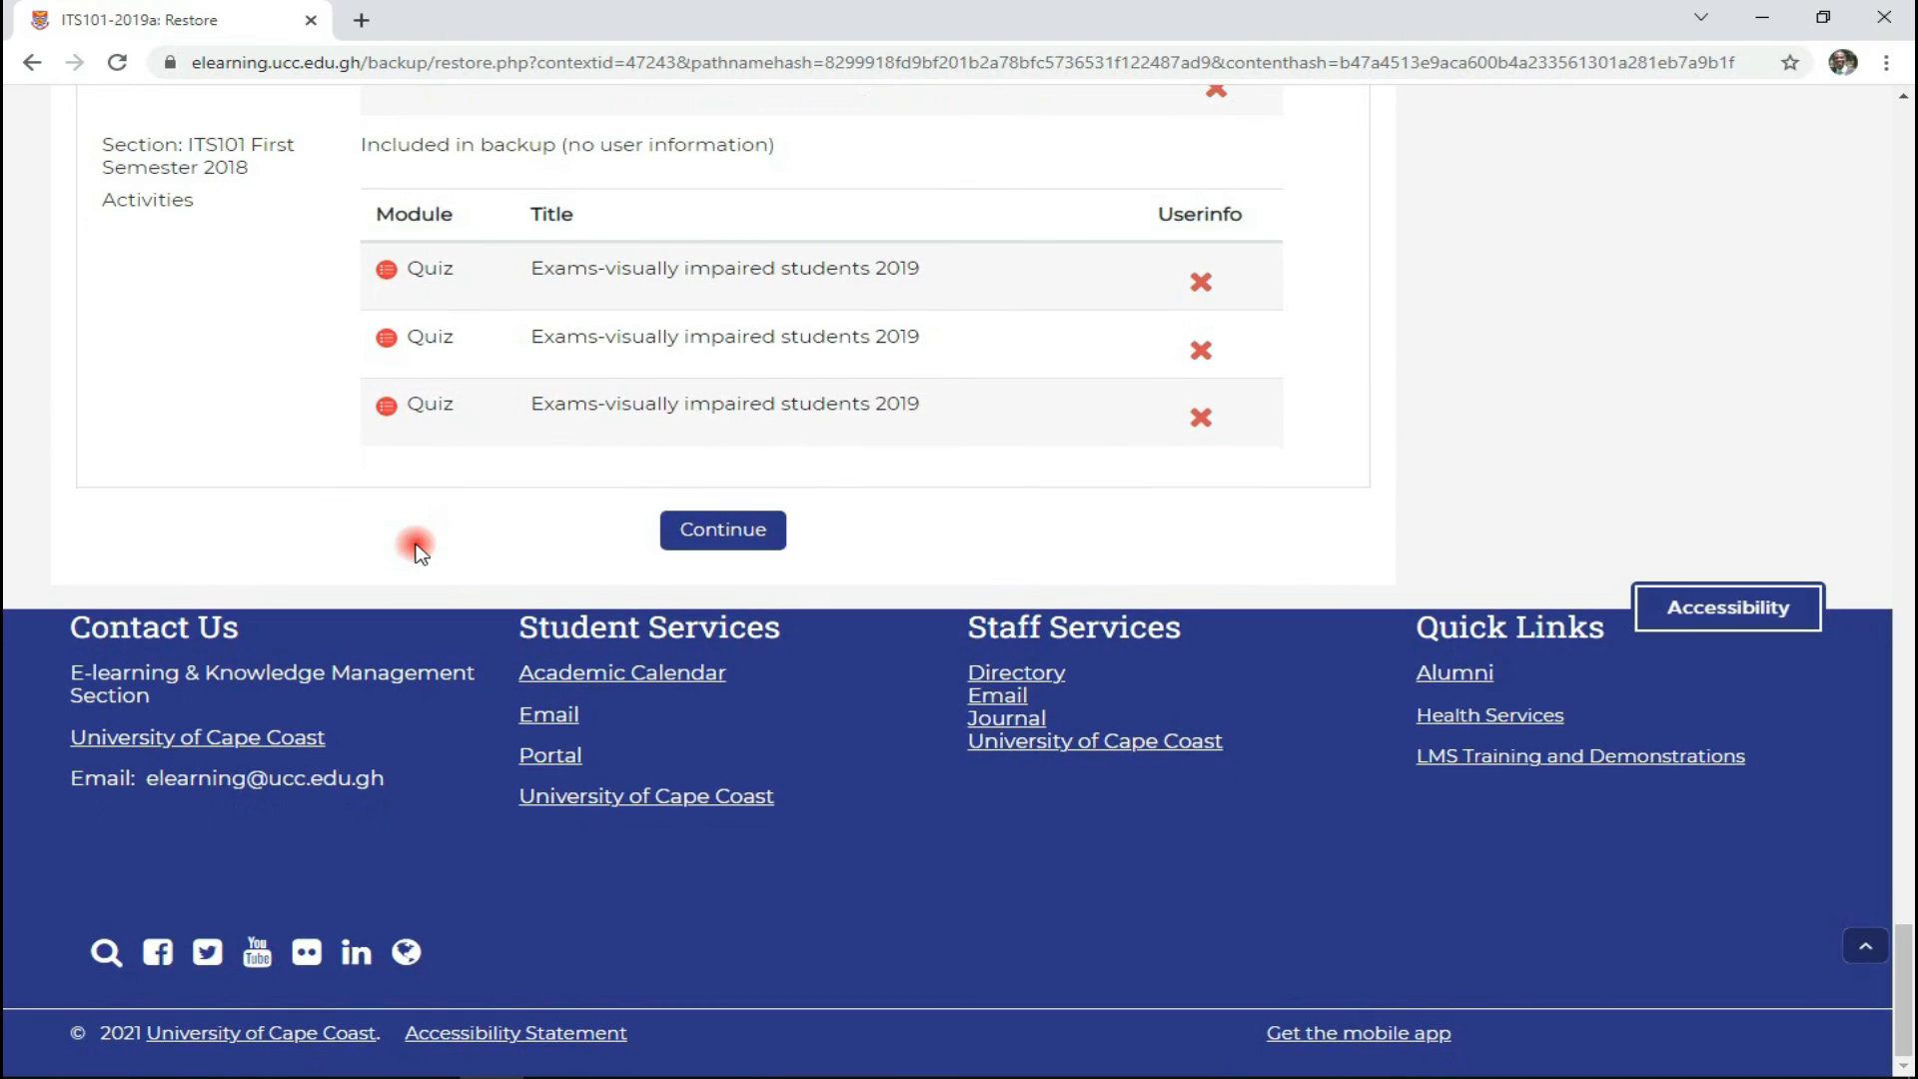
{"action": "left_click", "coordinate": [756, 539]}
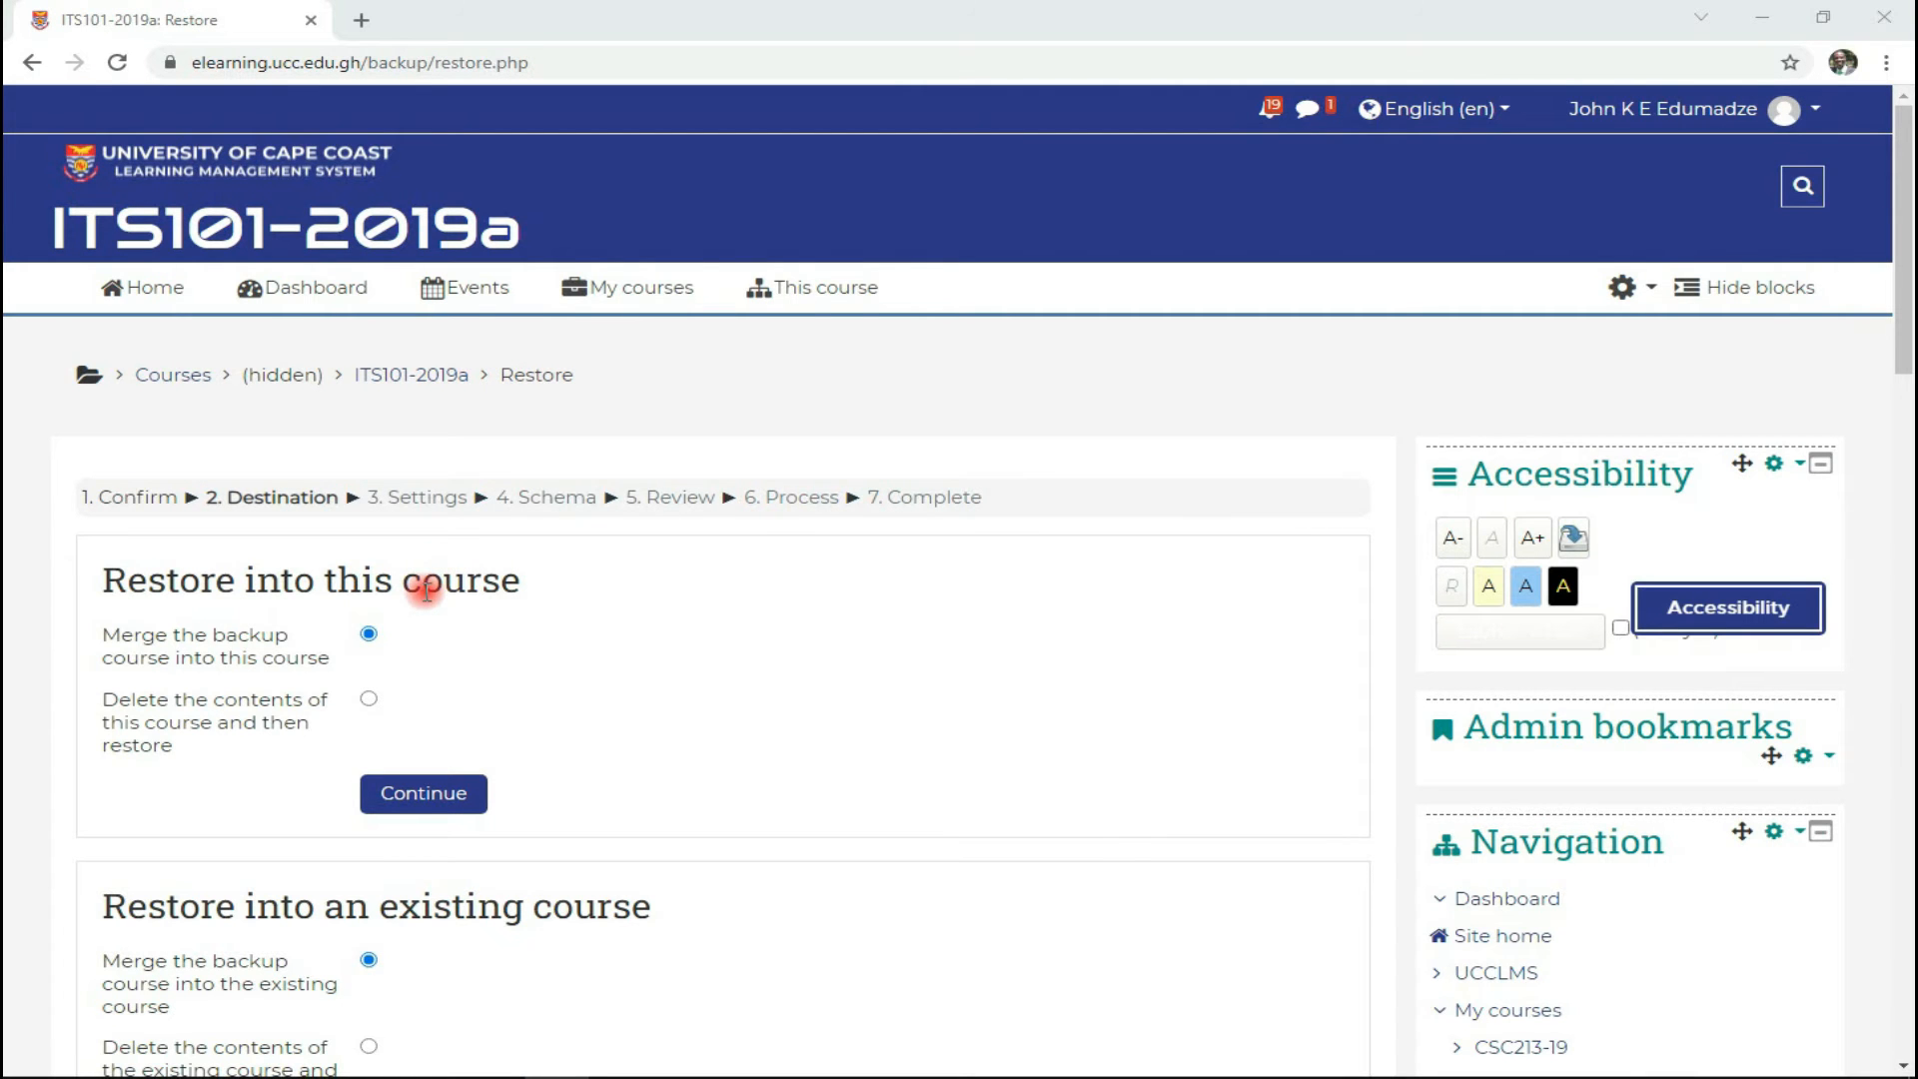
Review the restore destinations and choose to merge the backup course into this course, continuing to the restore settings
{"action": "scroll", "coordinate": [425, 587], "scroll_direction": "down", "scroll_amount": 5}
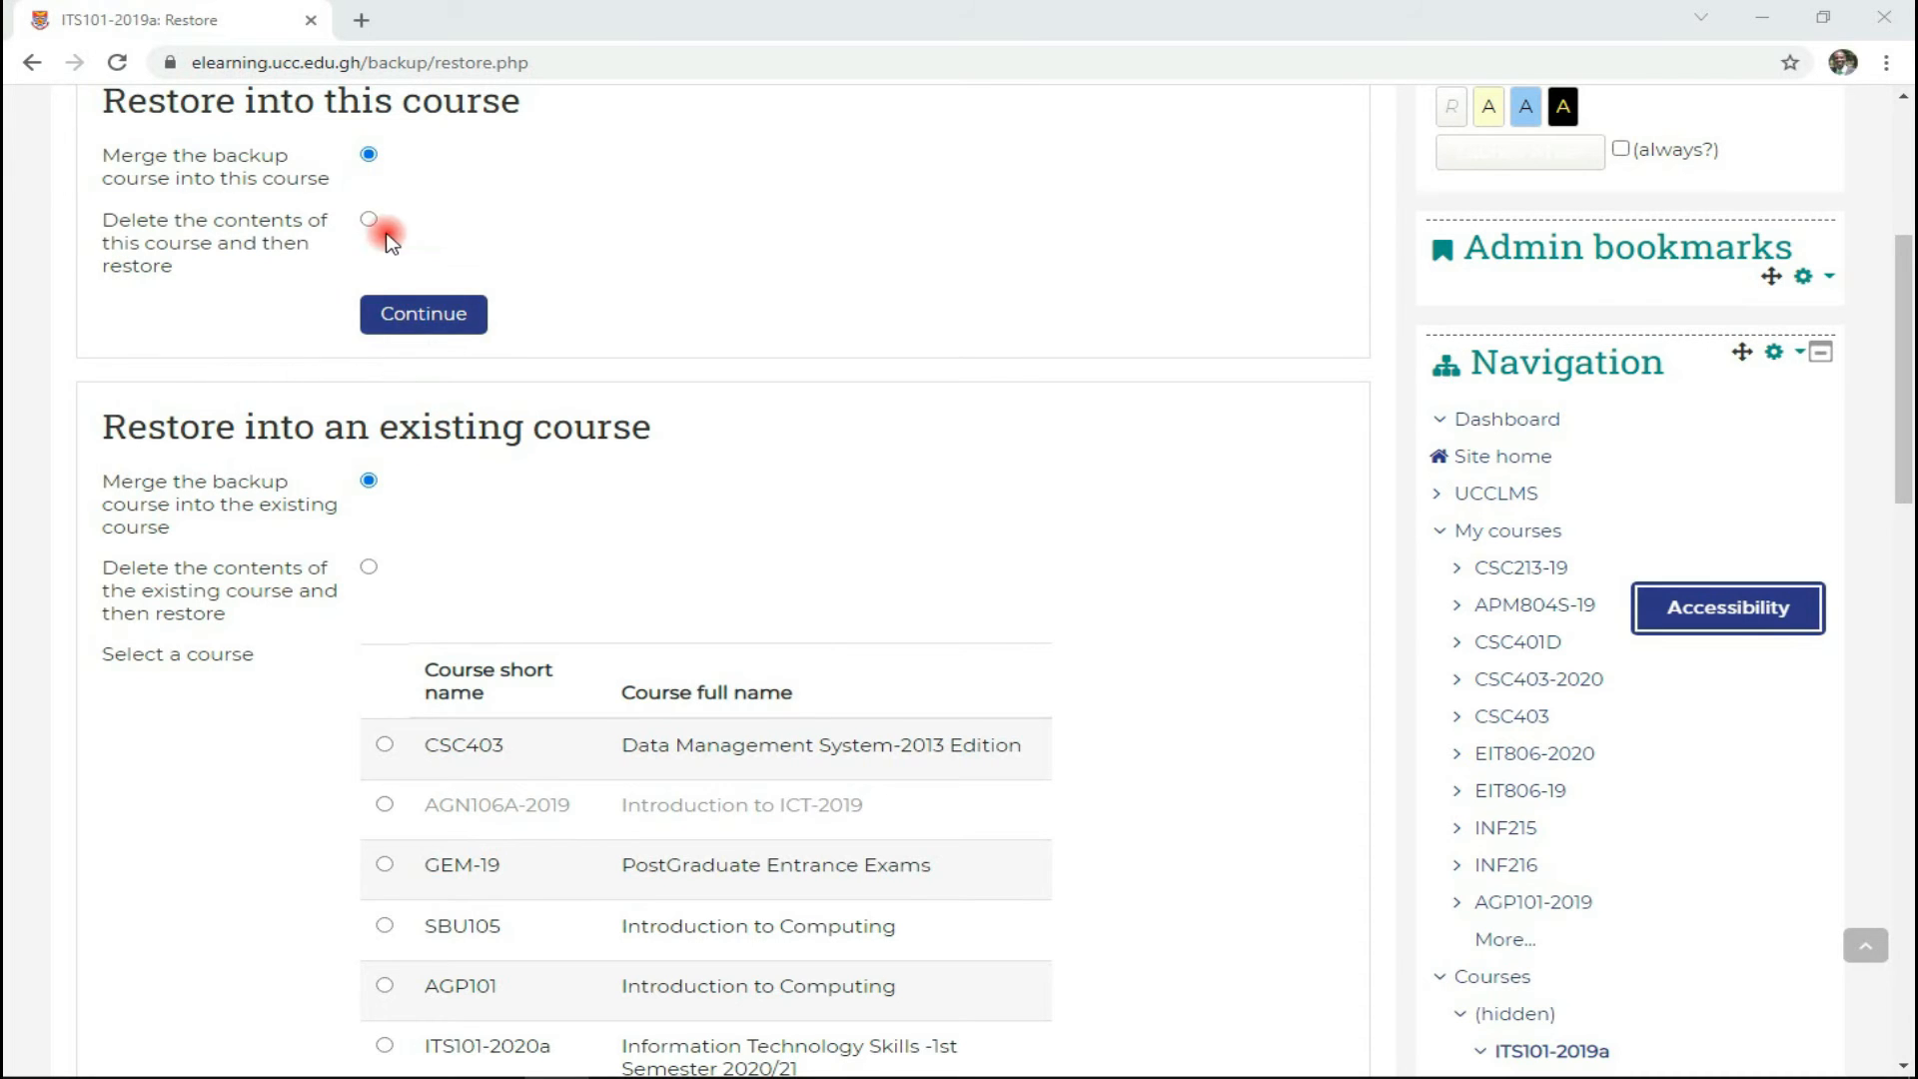
{"action": "scroll", "coordinate": [445, 369], "scroll_direction": "down", "scroll_amount": 6}
{"action": "scroll", "coordinate": [456, 384], "scroll_direction": "down", "scroll_amount": 2}
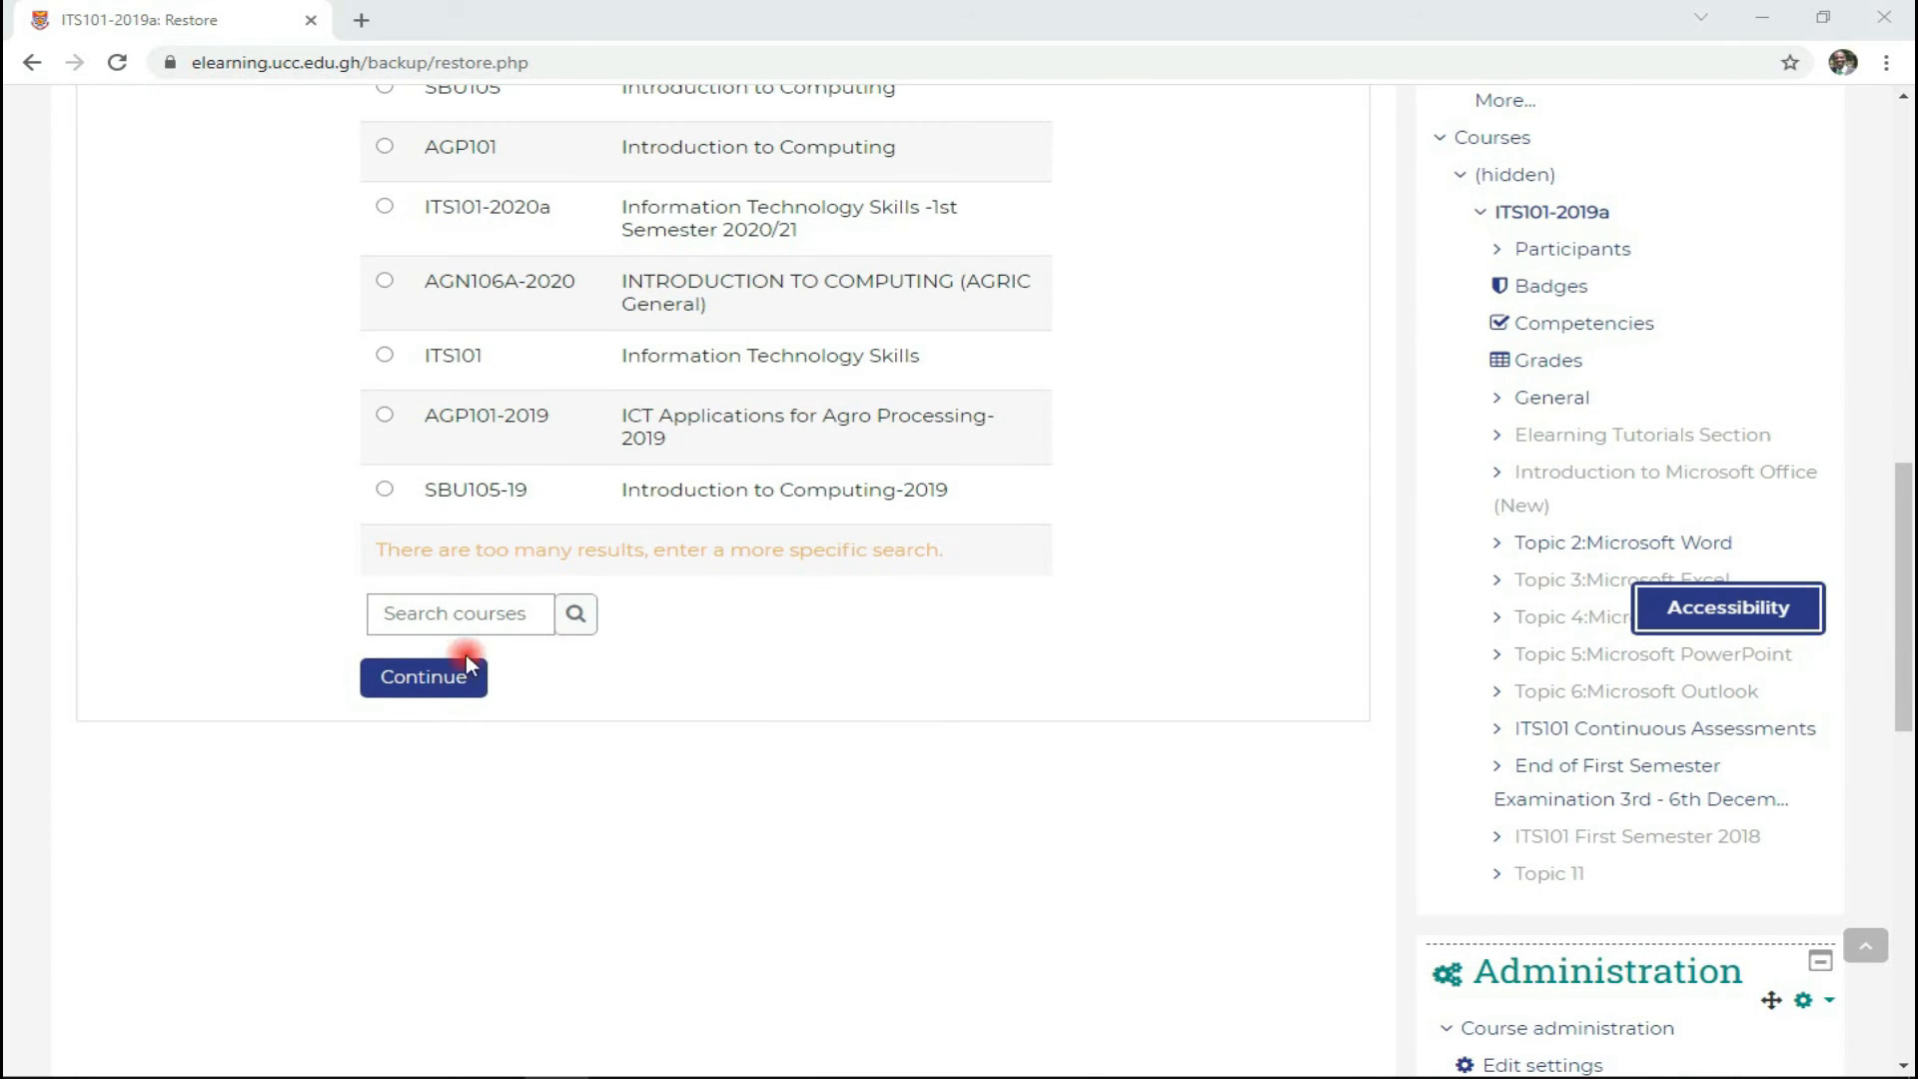
{"action": "scroll", "coordinate": [515, 546], "scroll_direction": "up", "scroll_amount": 7}
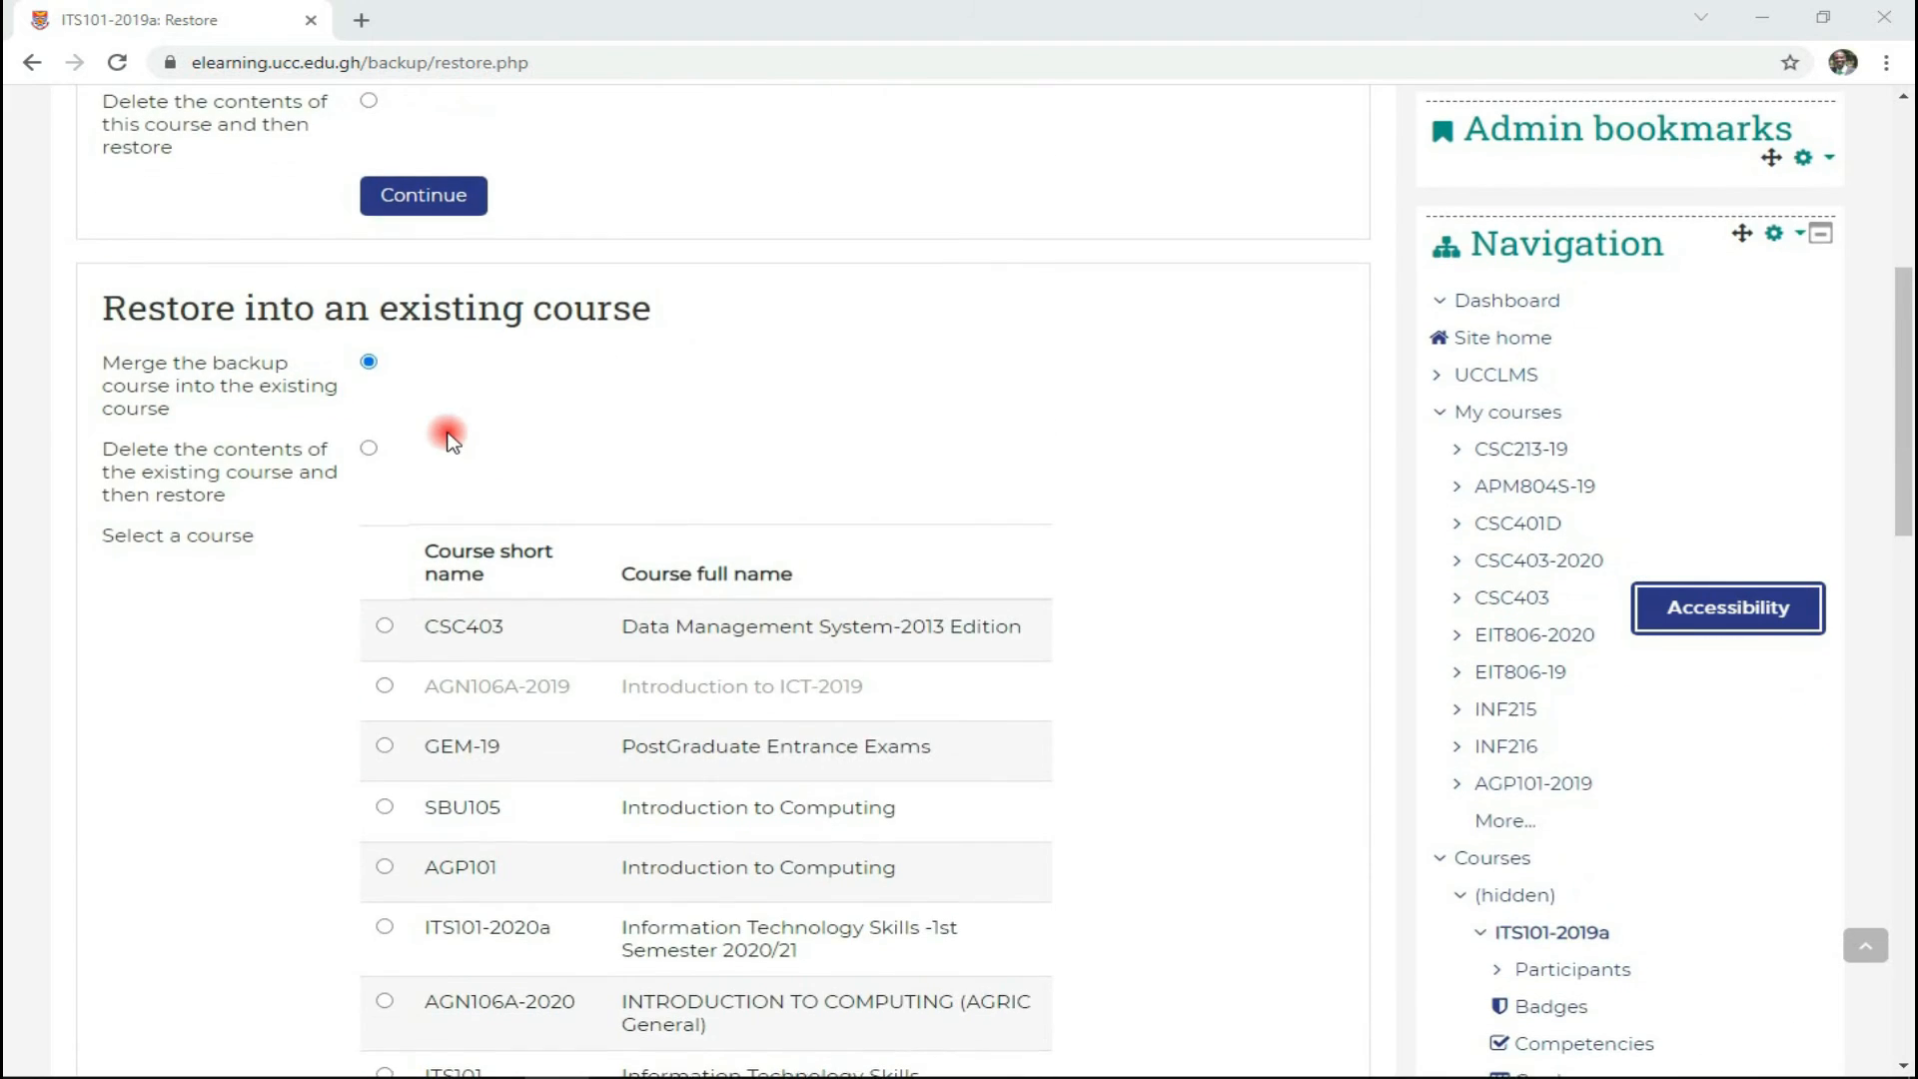
{"action": "scroll", "coordinate": [441, 433], "scroll_direction": "up", "scroll_amount": 6}
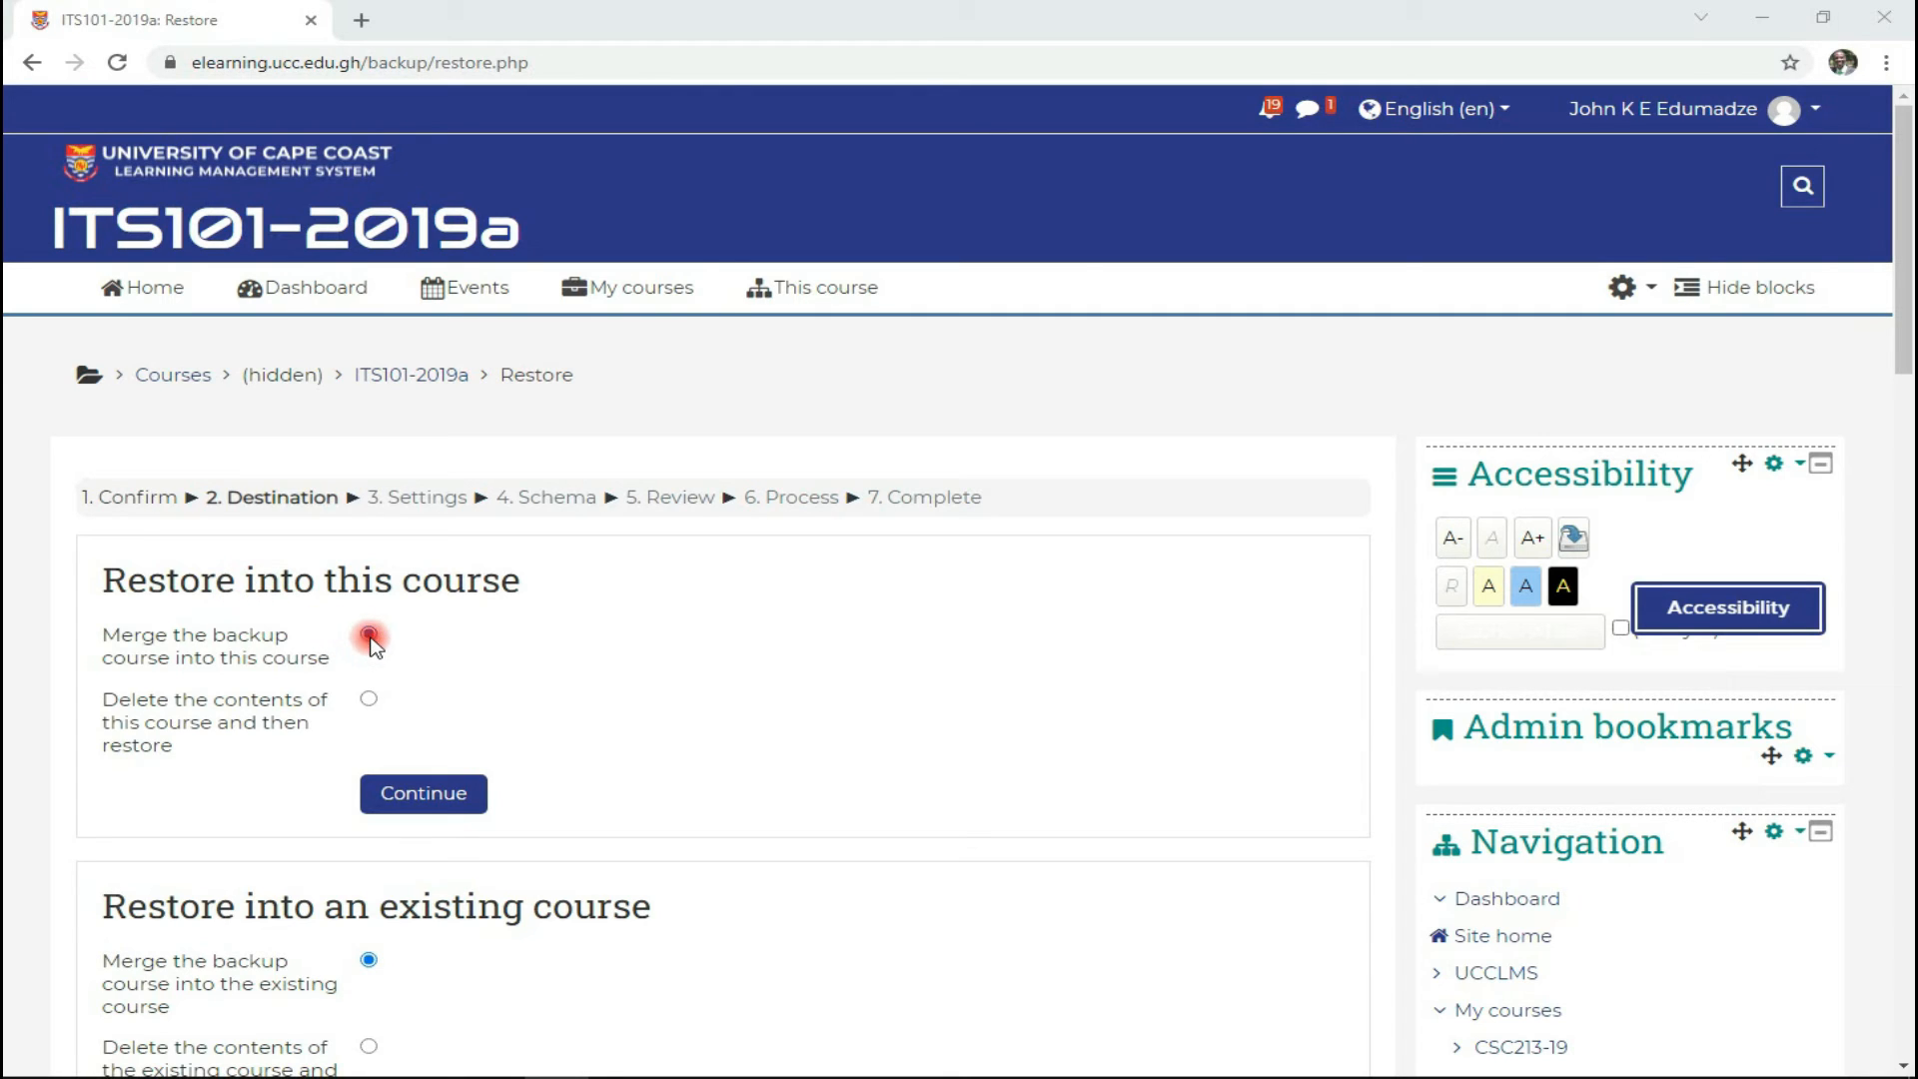
{"action": "left_click", "coordinate": [370, 702]}
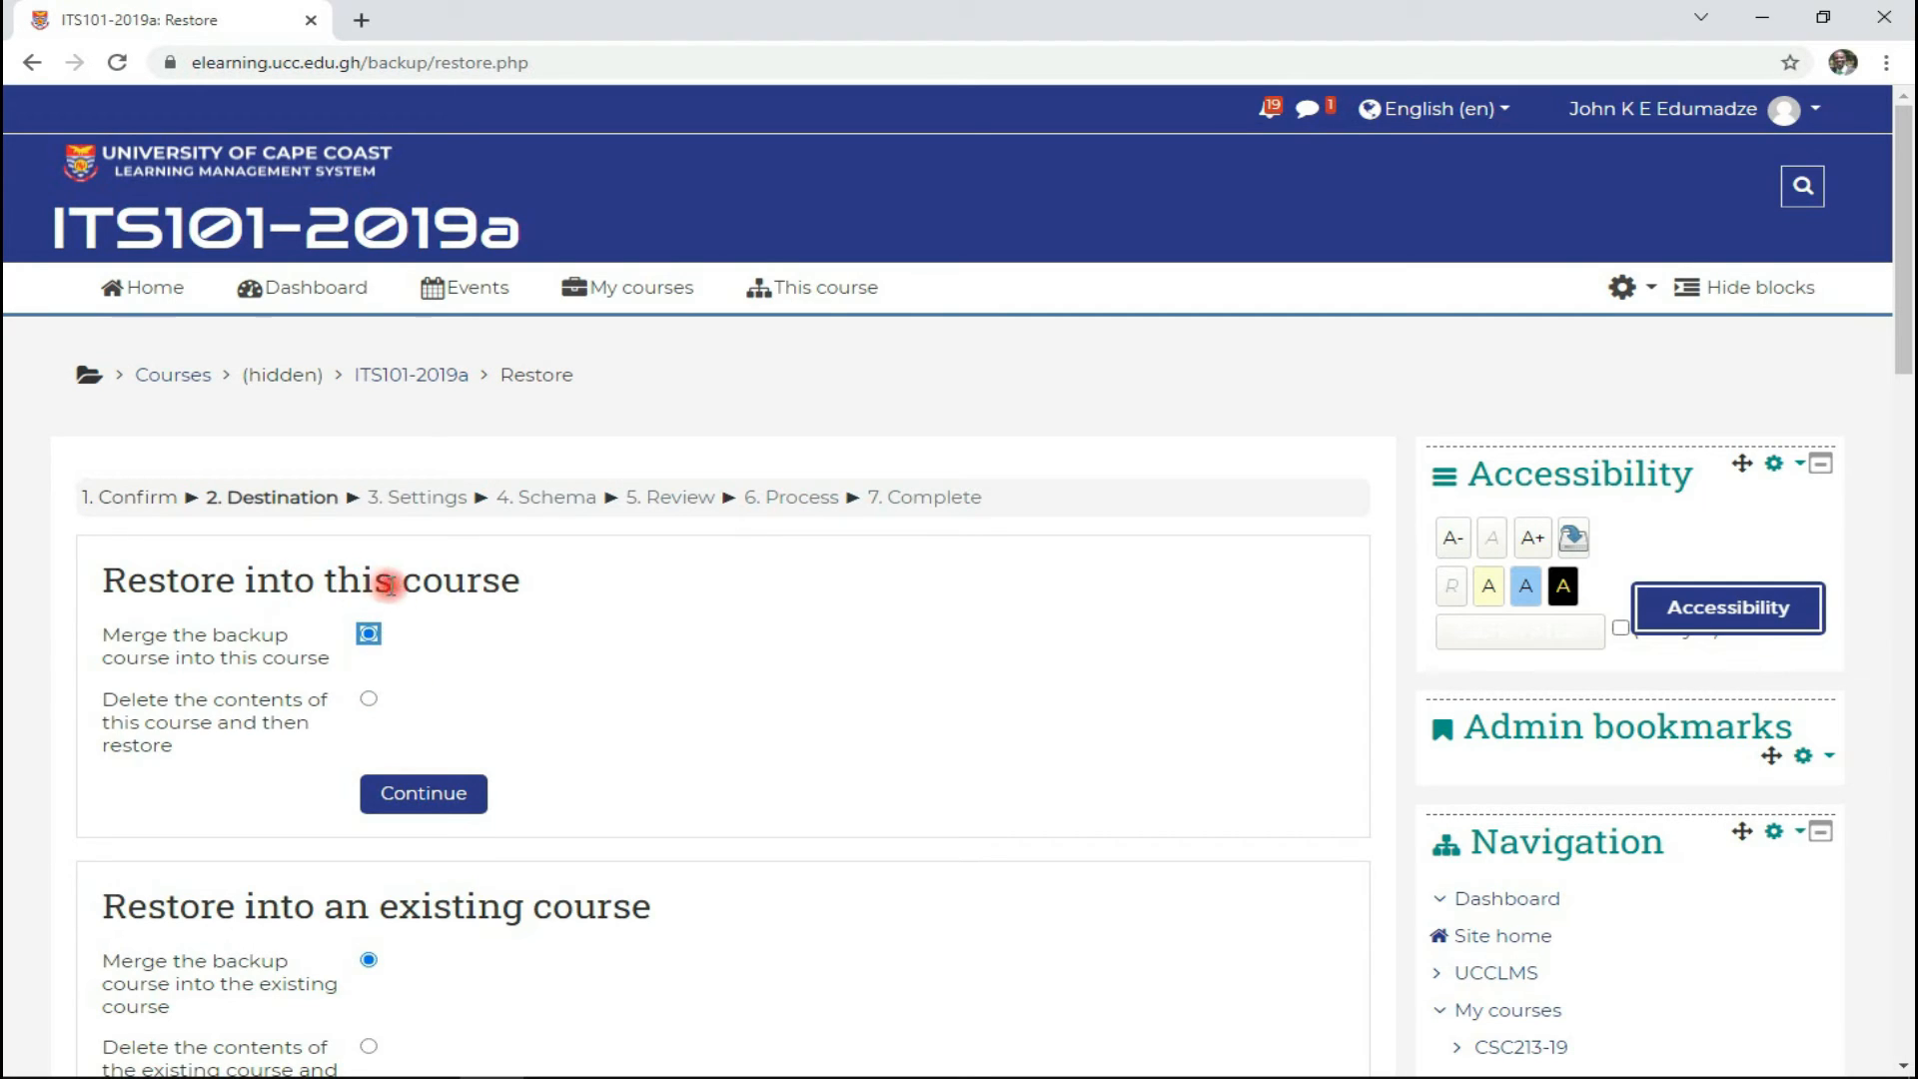
{"action": "left_click", "coordinate": [452, 795]}
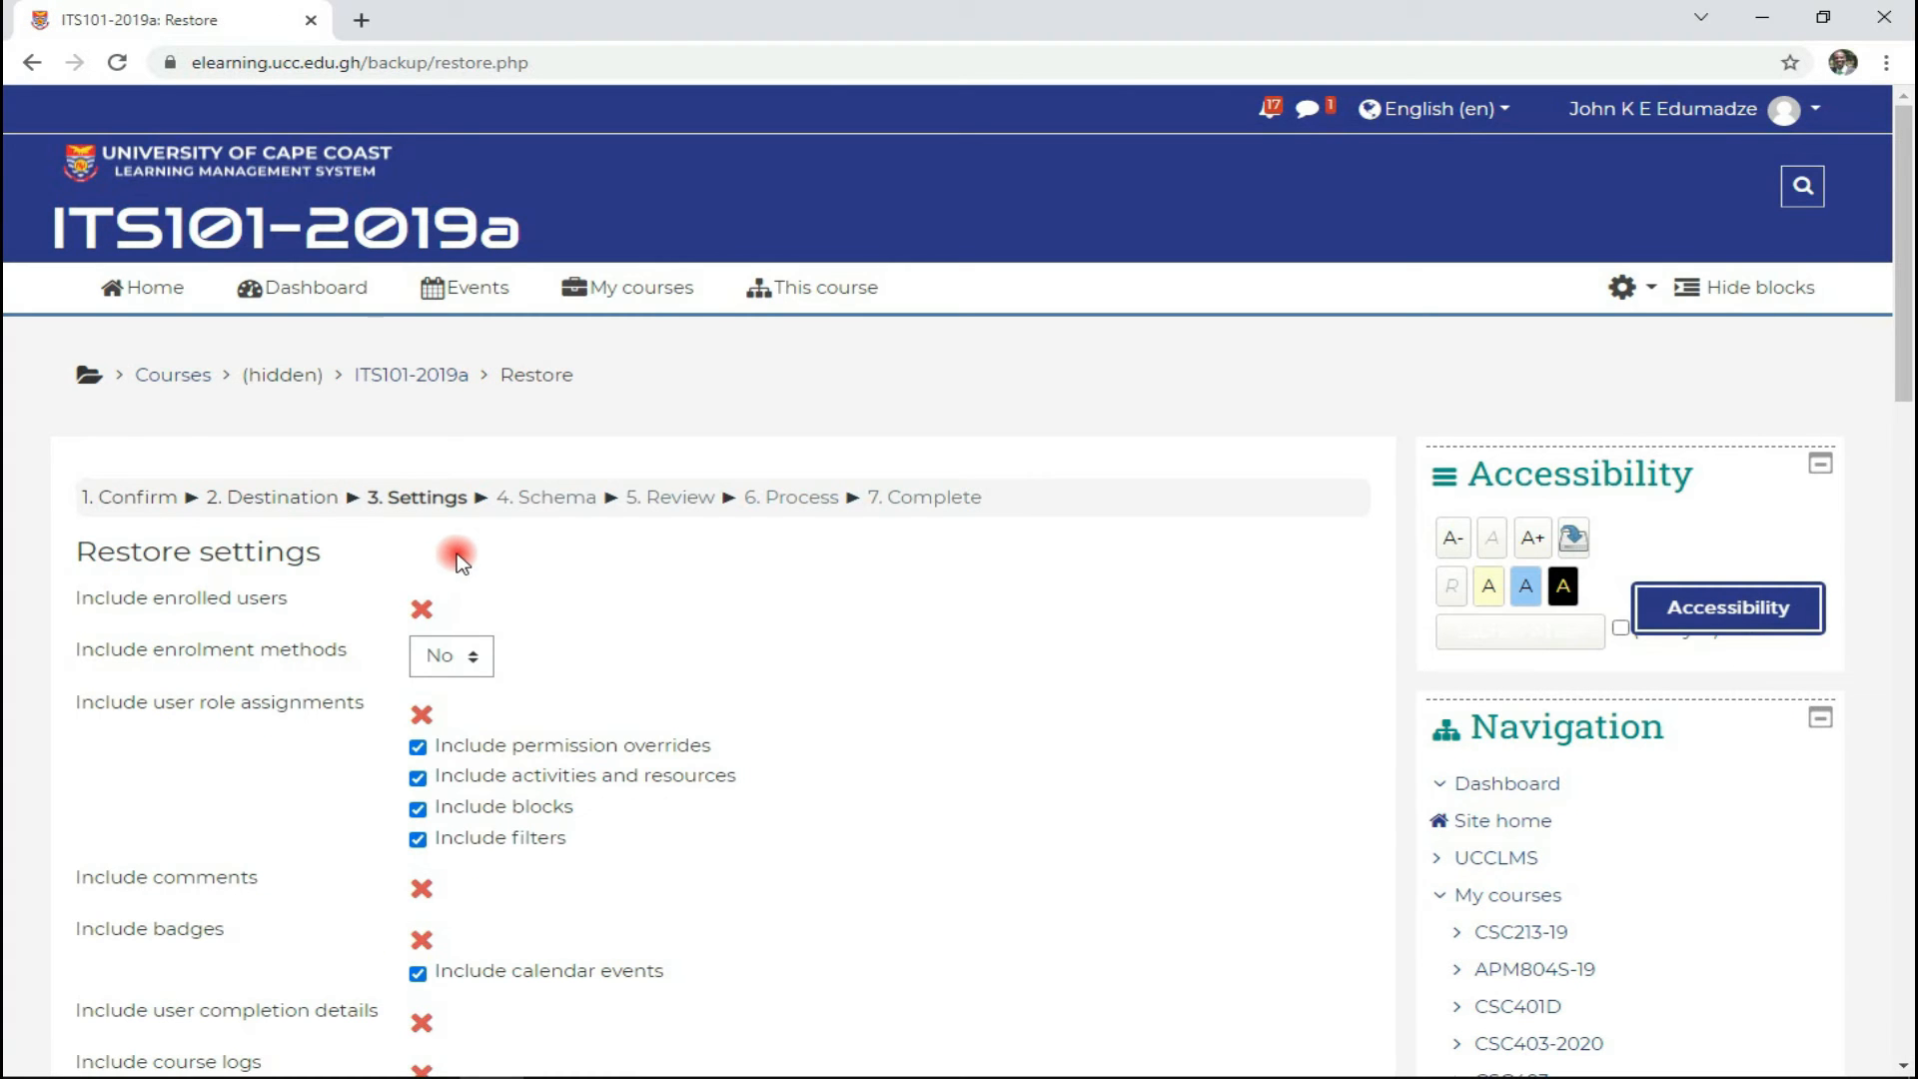
Keep the enrolment methods option at No with the other default restore settings, and proceed to the schema stage
{"action": "scroll", "coordinate": [460, 562], "scroll_direction": "down", "scroll_amount": 1}
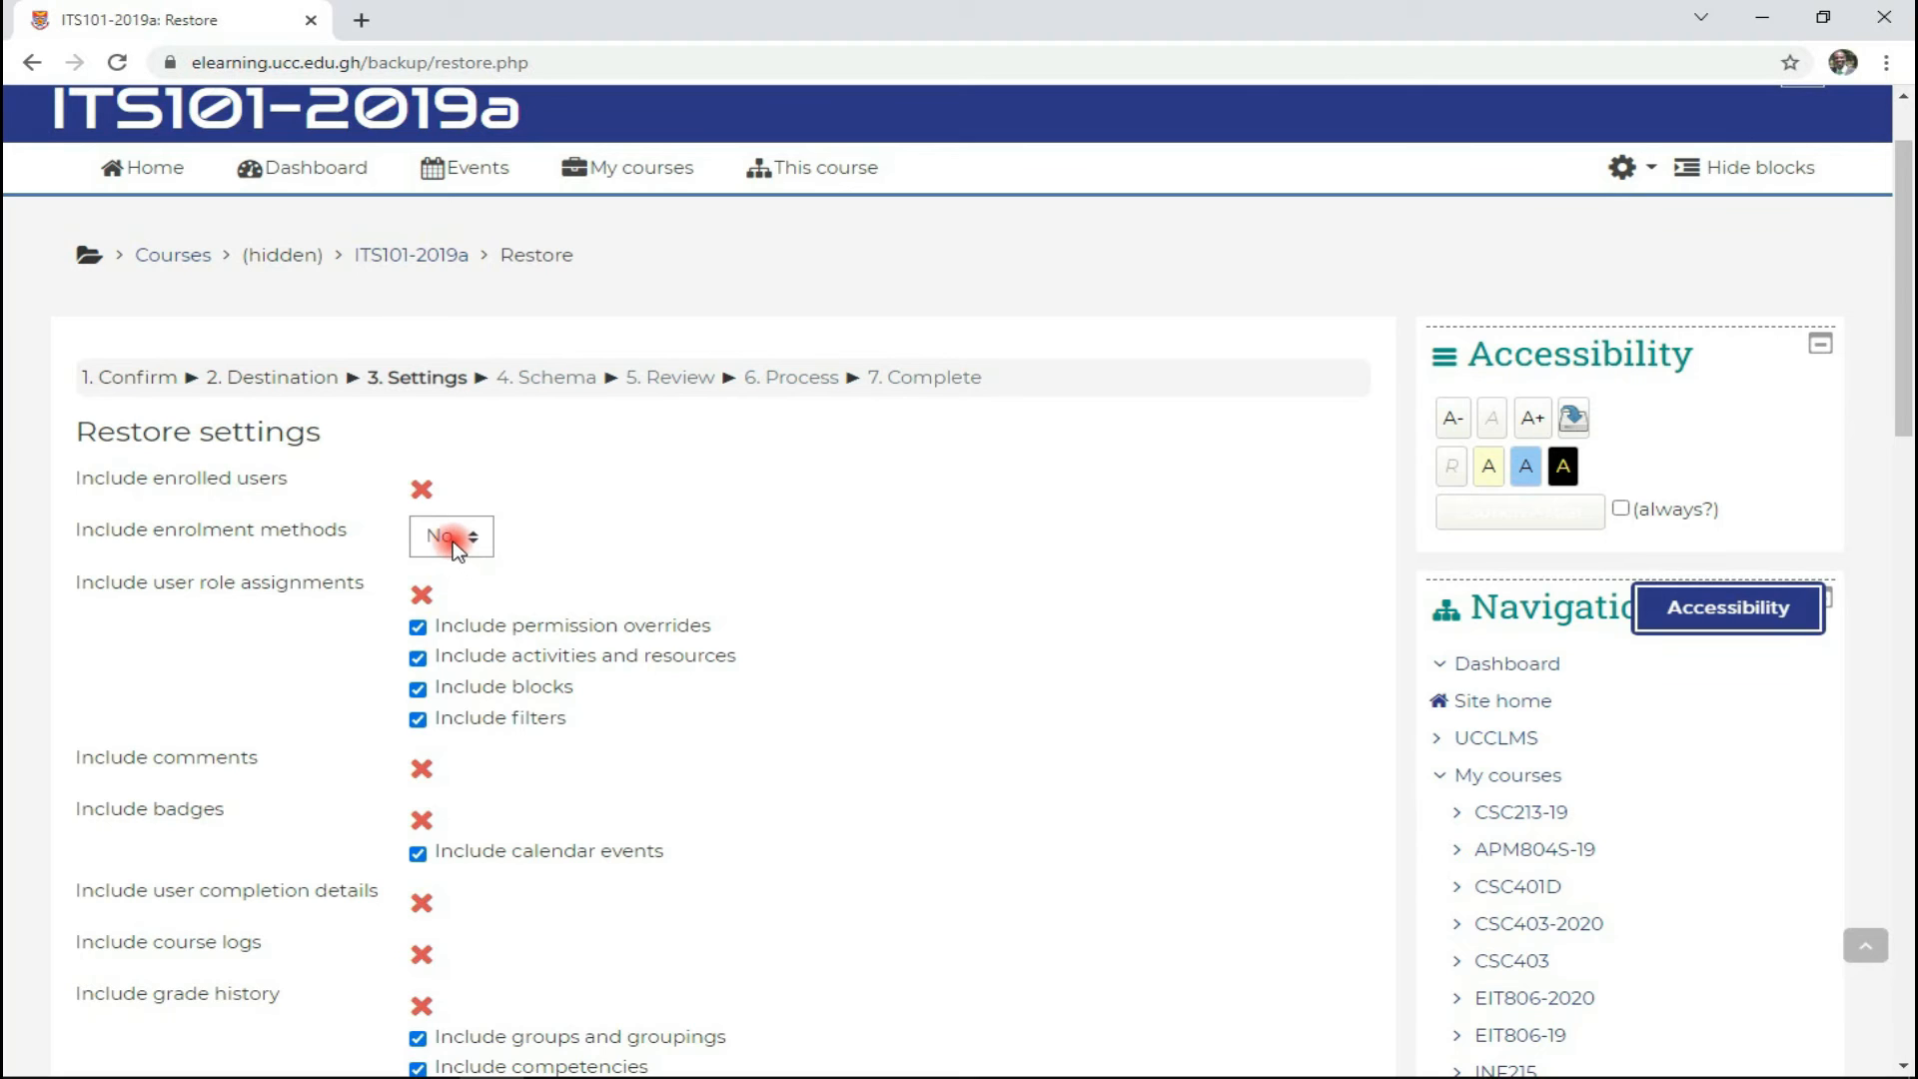
{"action": "left_click", "coordinate": [450, 537]}
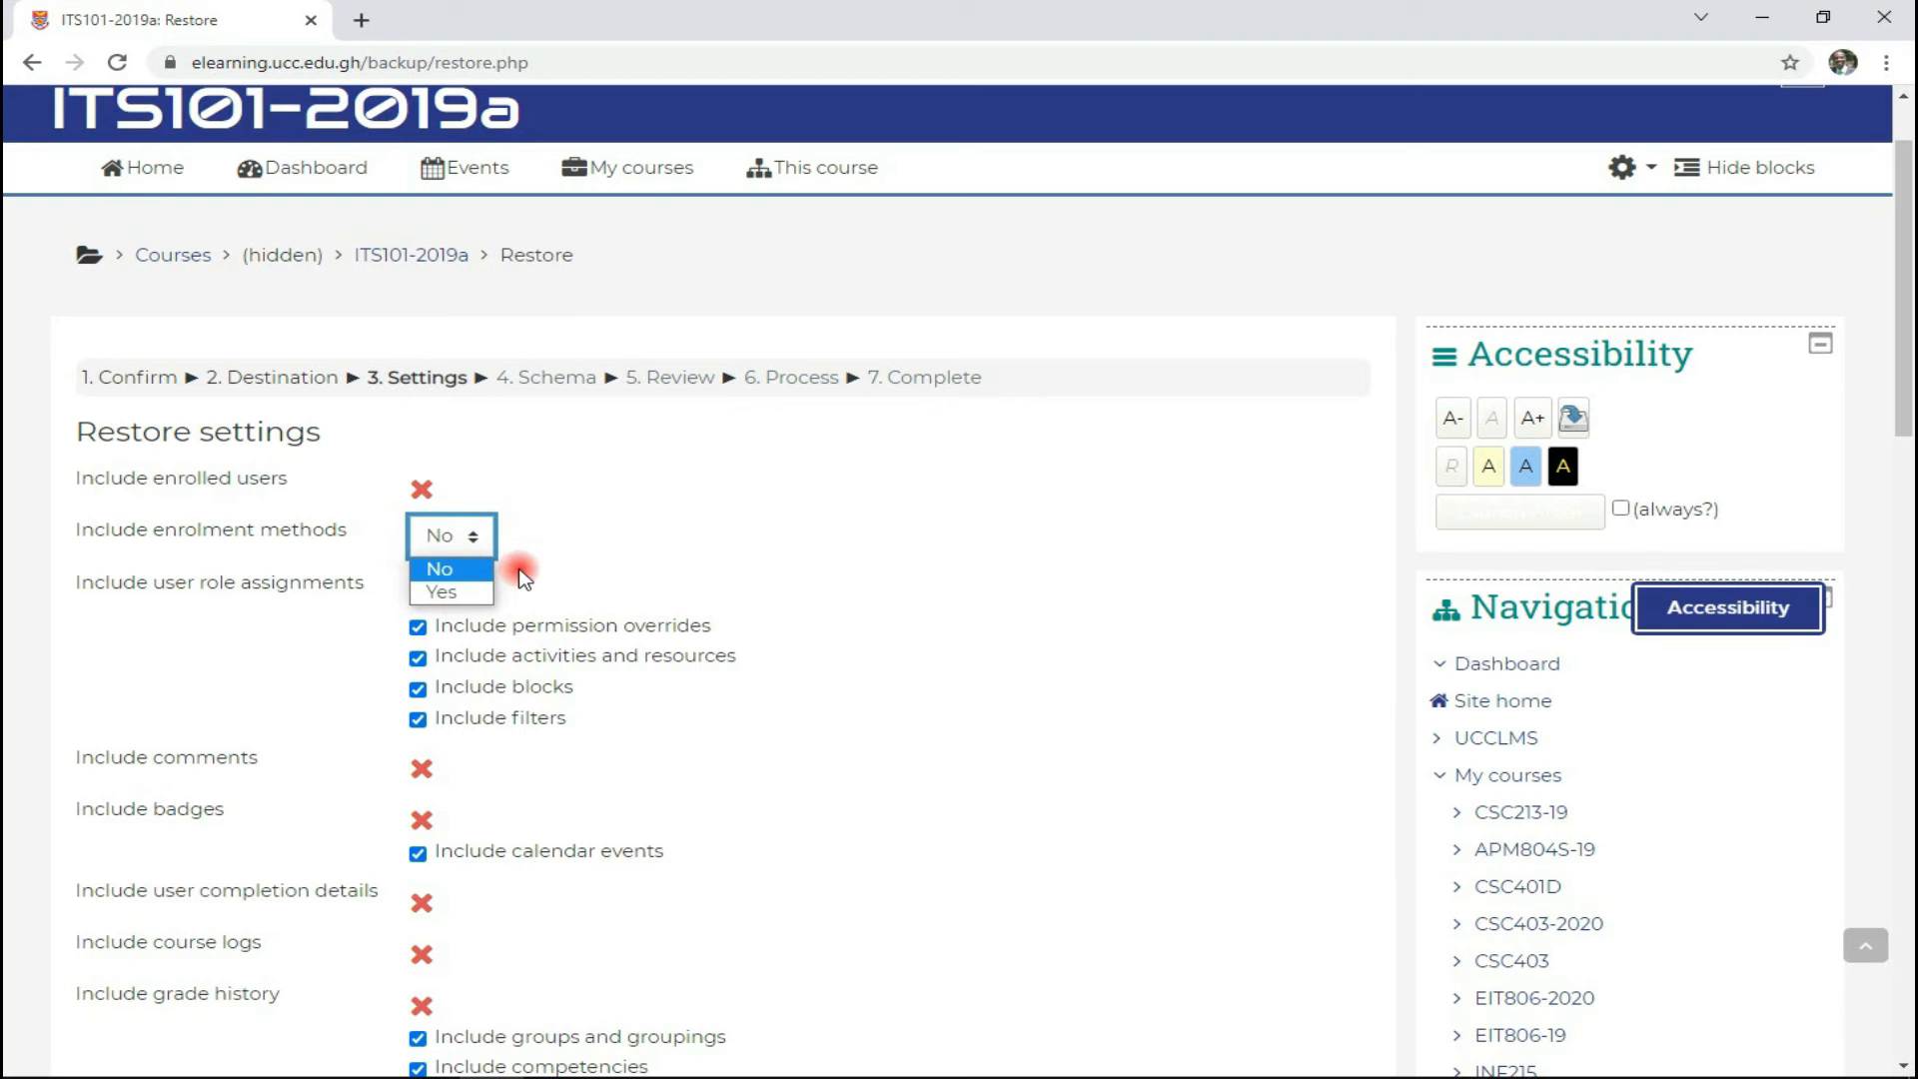
{"action": "left_click", "coordinate": [564, 564]}
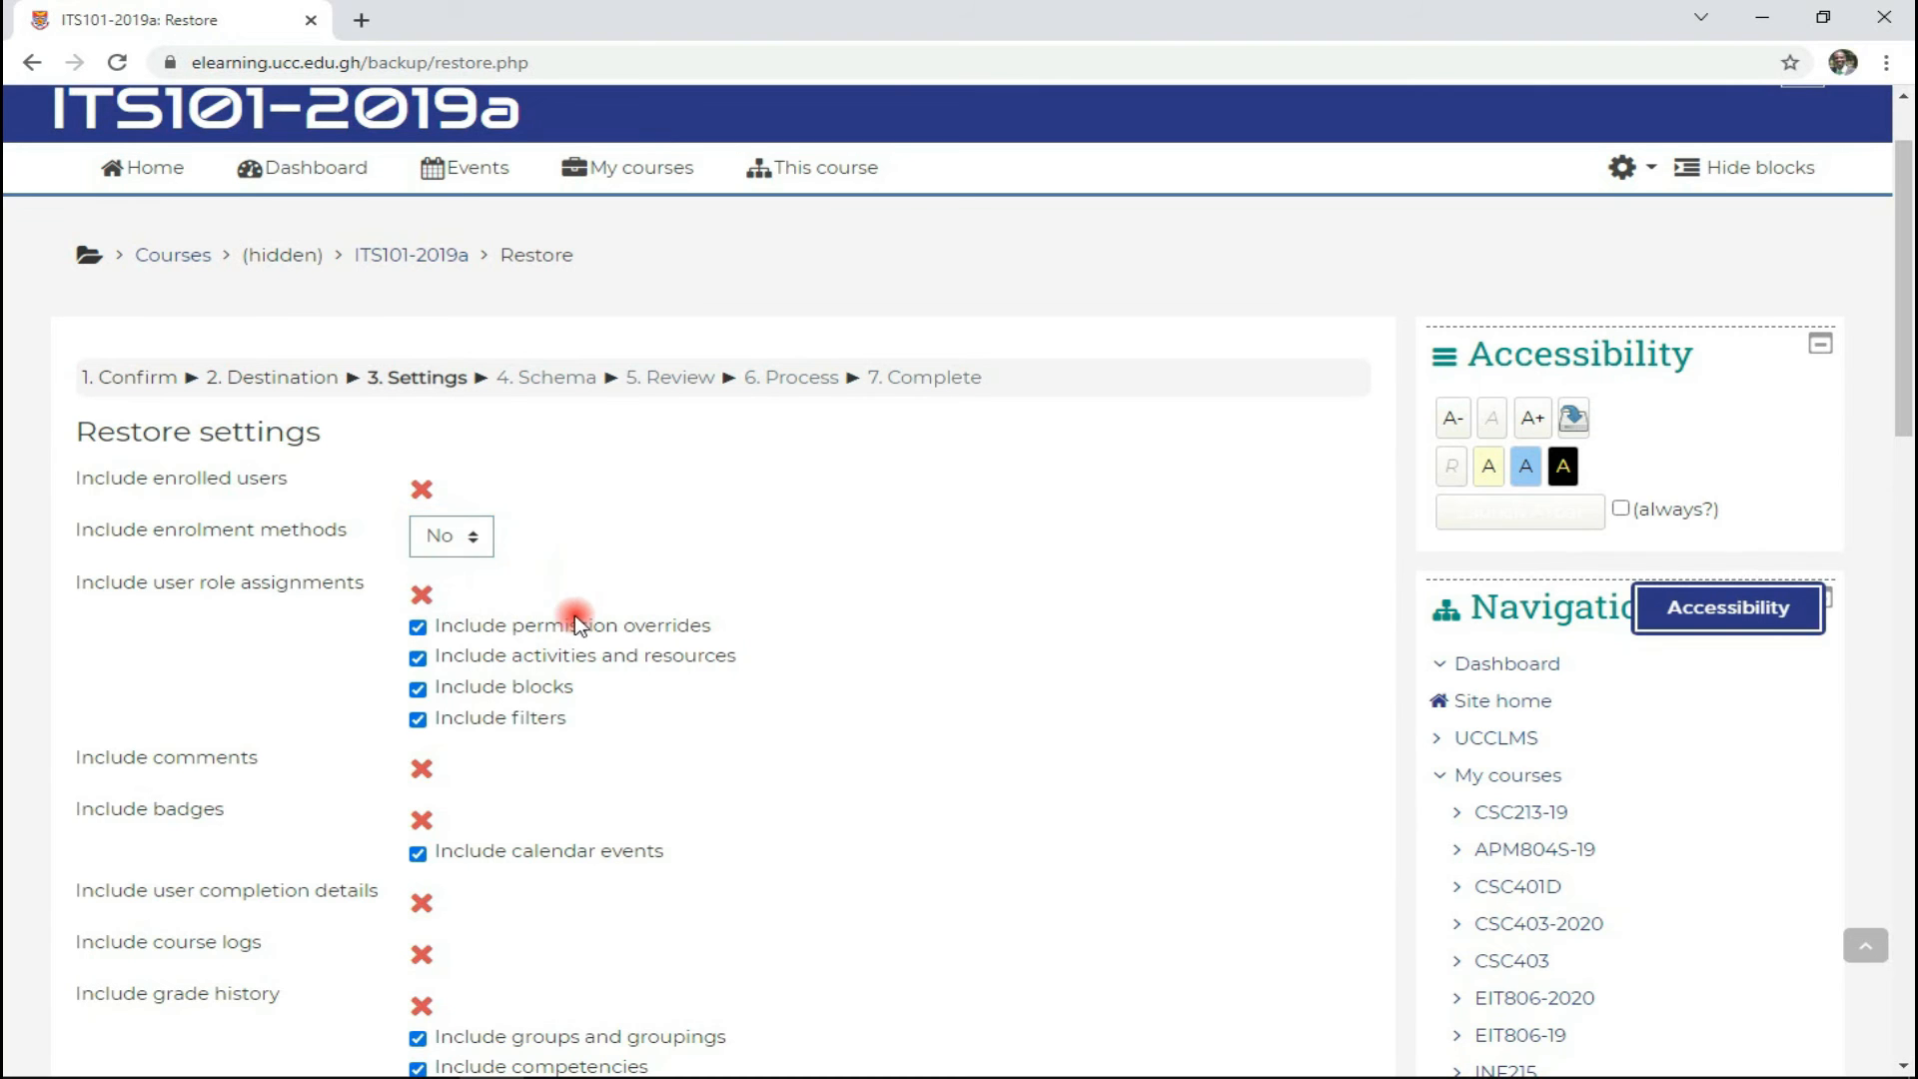
{"action": "scroll", "coordinate": [573, 620], "scroll_direction": "down", "scroll_amount": 10}
{"action": "left_click", "coordinate": [601, 258]}
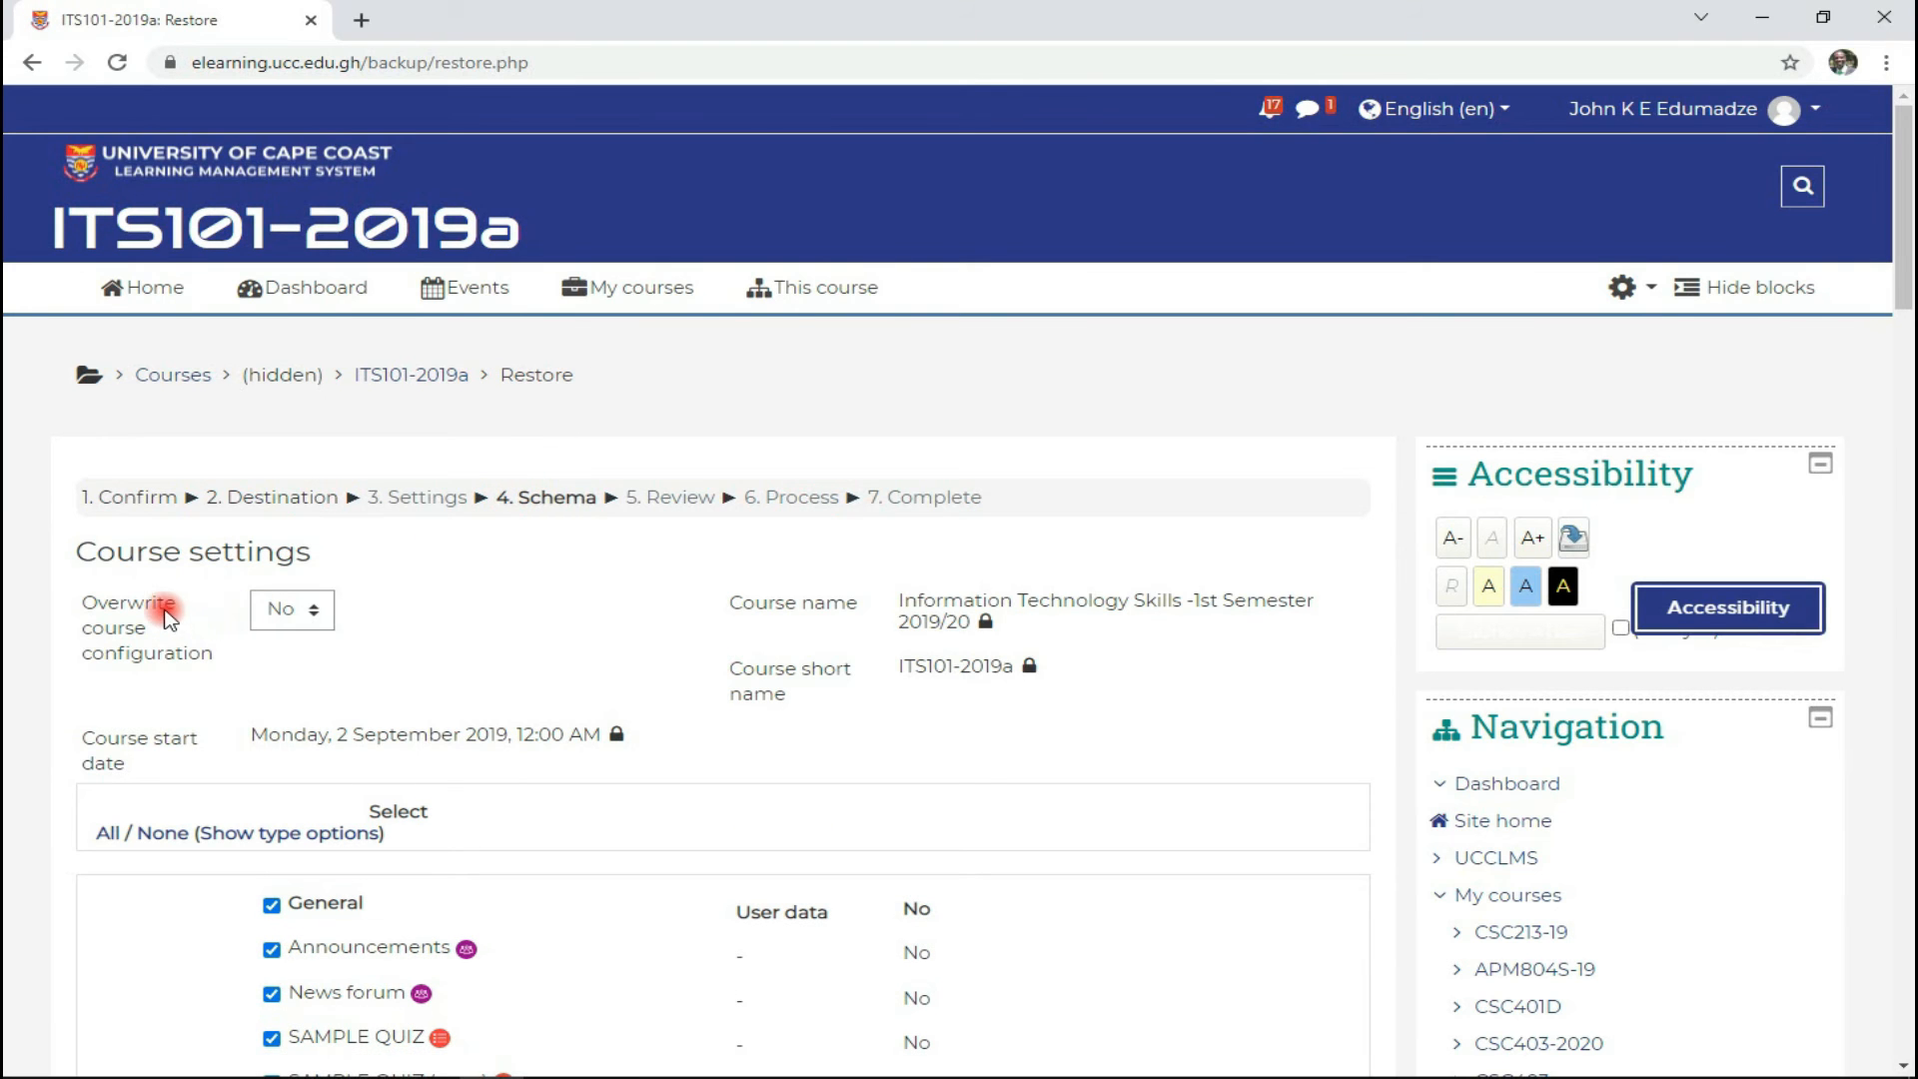
Keep all course sections and activities selected, leave Overwrite course configuration at No, and proceed to the review stage
{"action": "scroll", "coordinate": [300, 610], "scroll_direction": "down", "scroll_amount": 5}
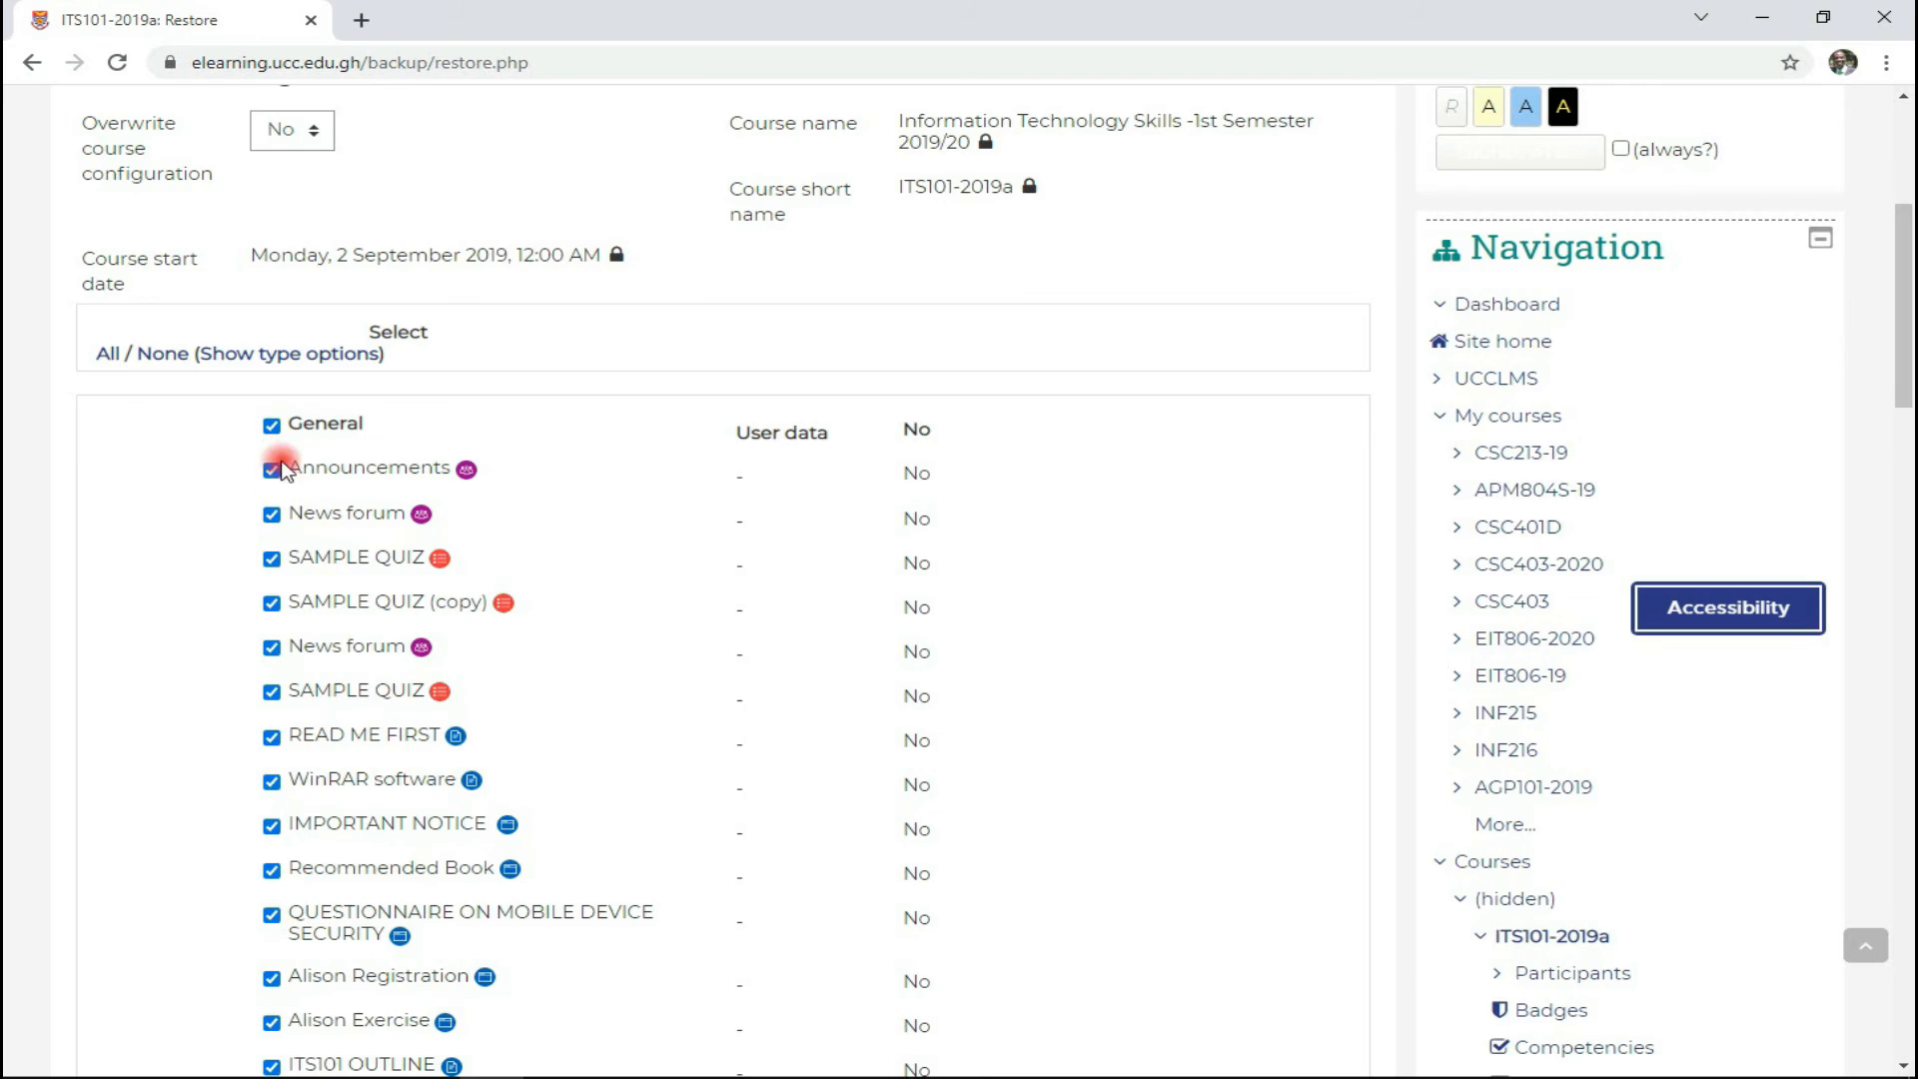
{"action": "scroll", "coordinate": [282, 470], "scroll_direction": "down", "scroll_amount": 8}
{"action": "scroll", "coordinate": [281, 534], "scroll_direction": "down", "scroll_amount": 10}
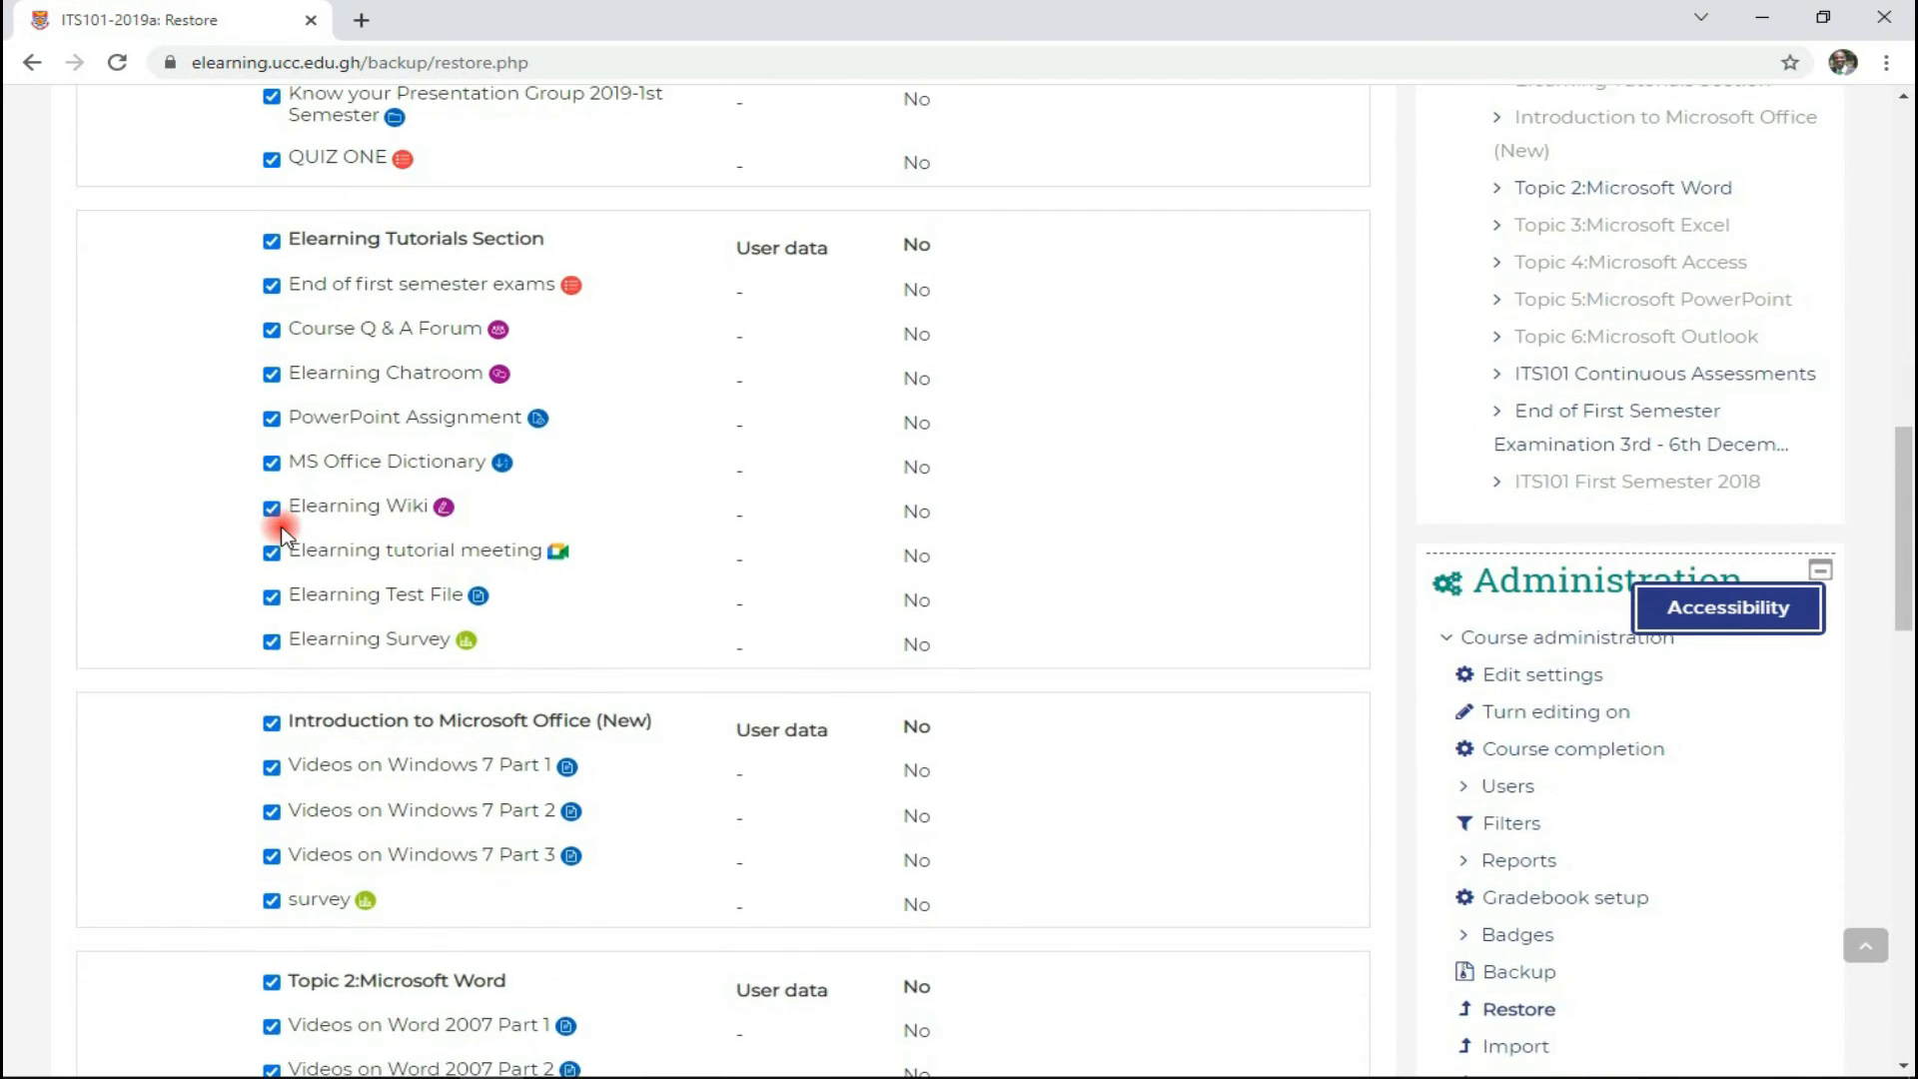
{"action": "scroll", "coordinate": [282, 532], "scroll_direction": "down", "scroll_amount": 13}
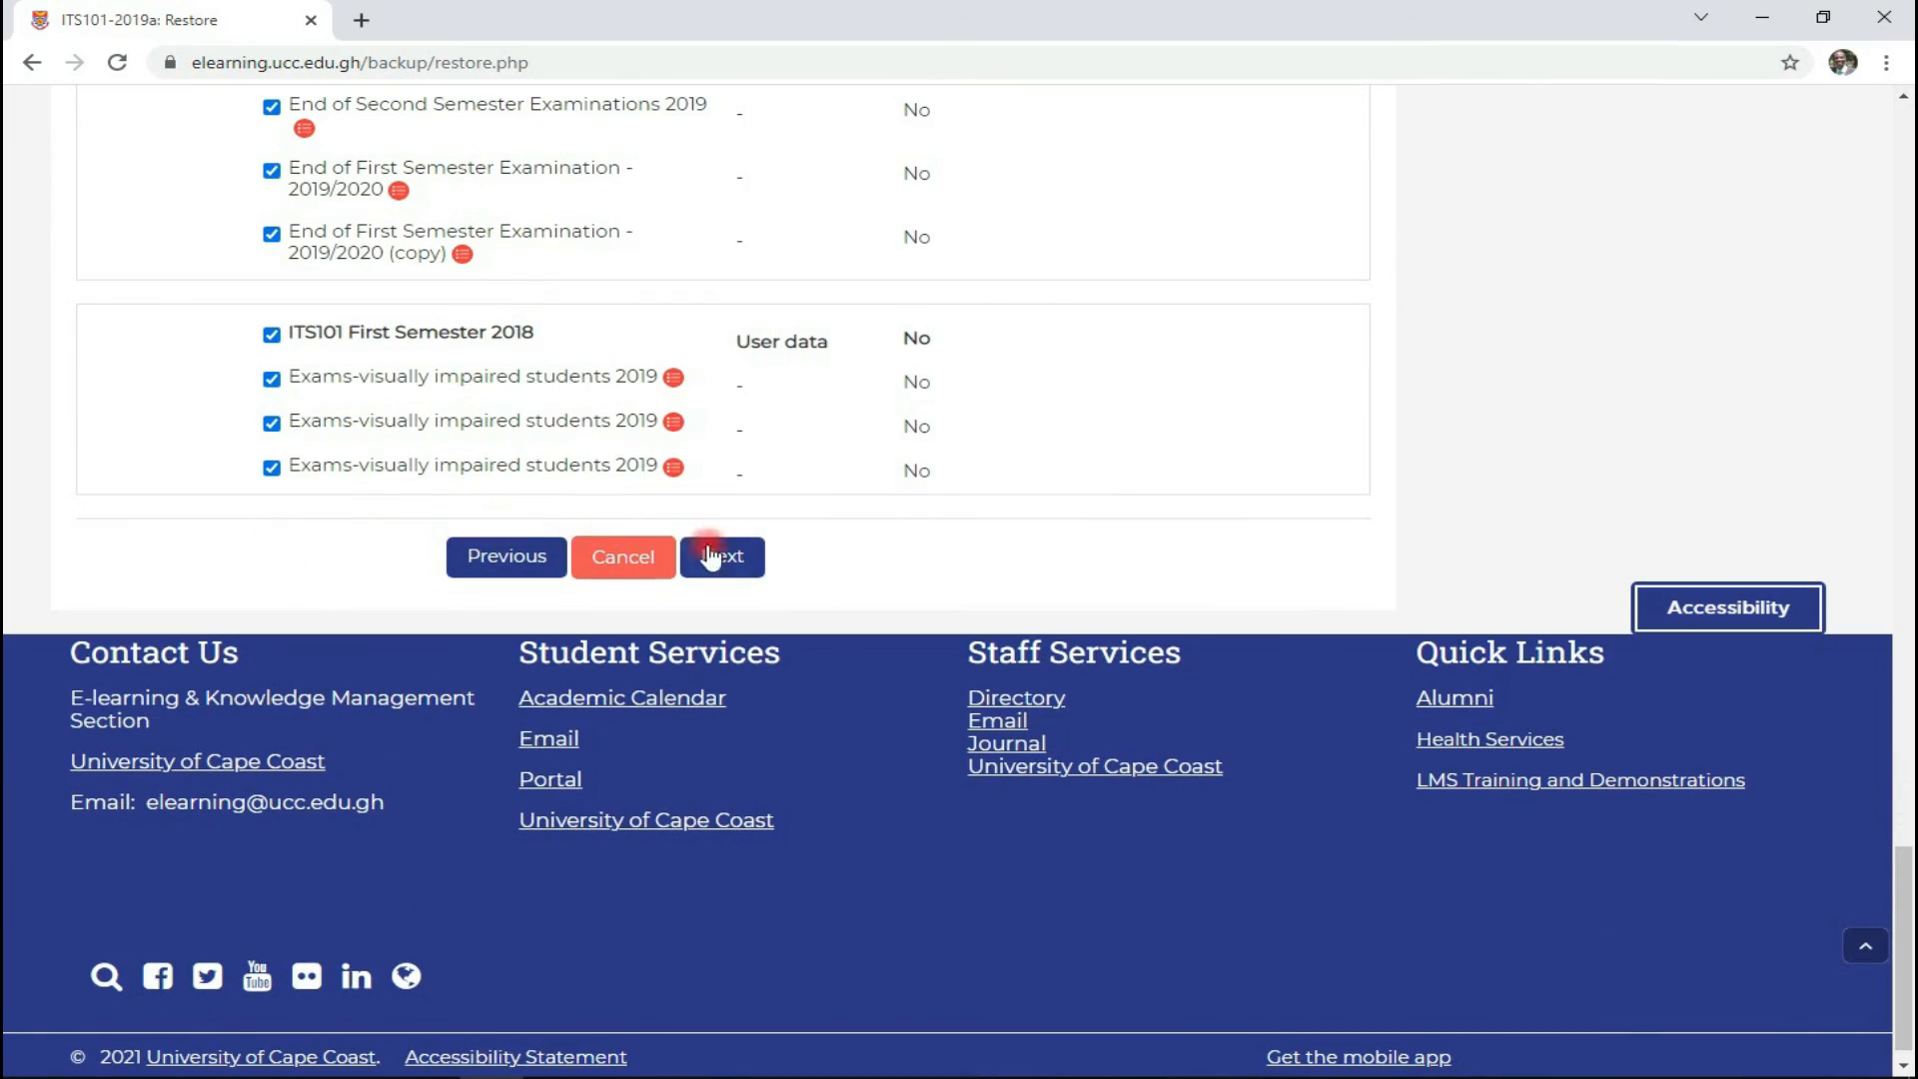
{"action": "left_click", "coordinate": [710, 556]}
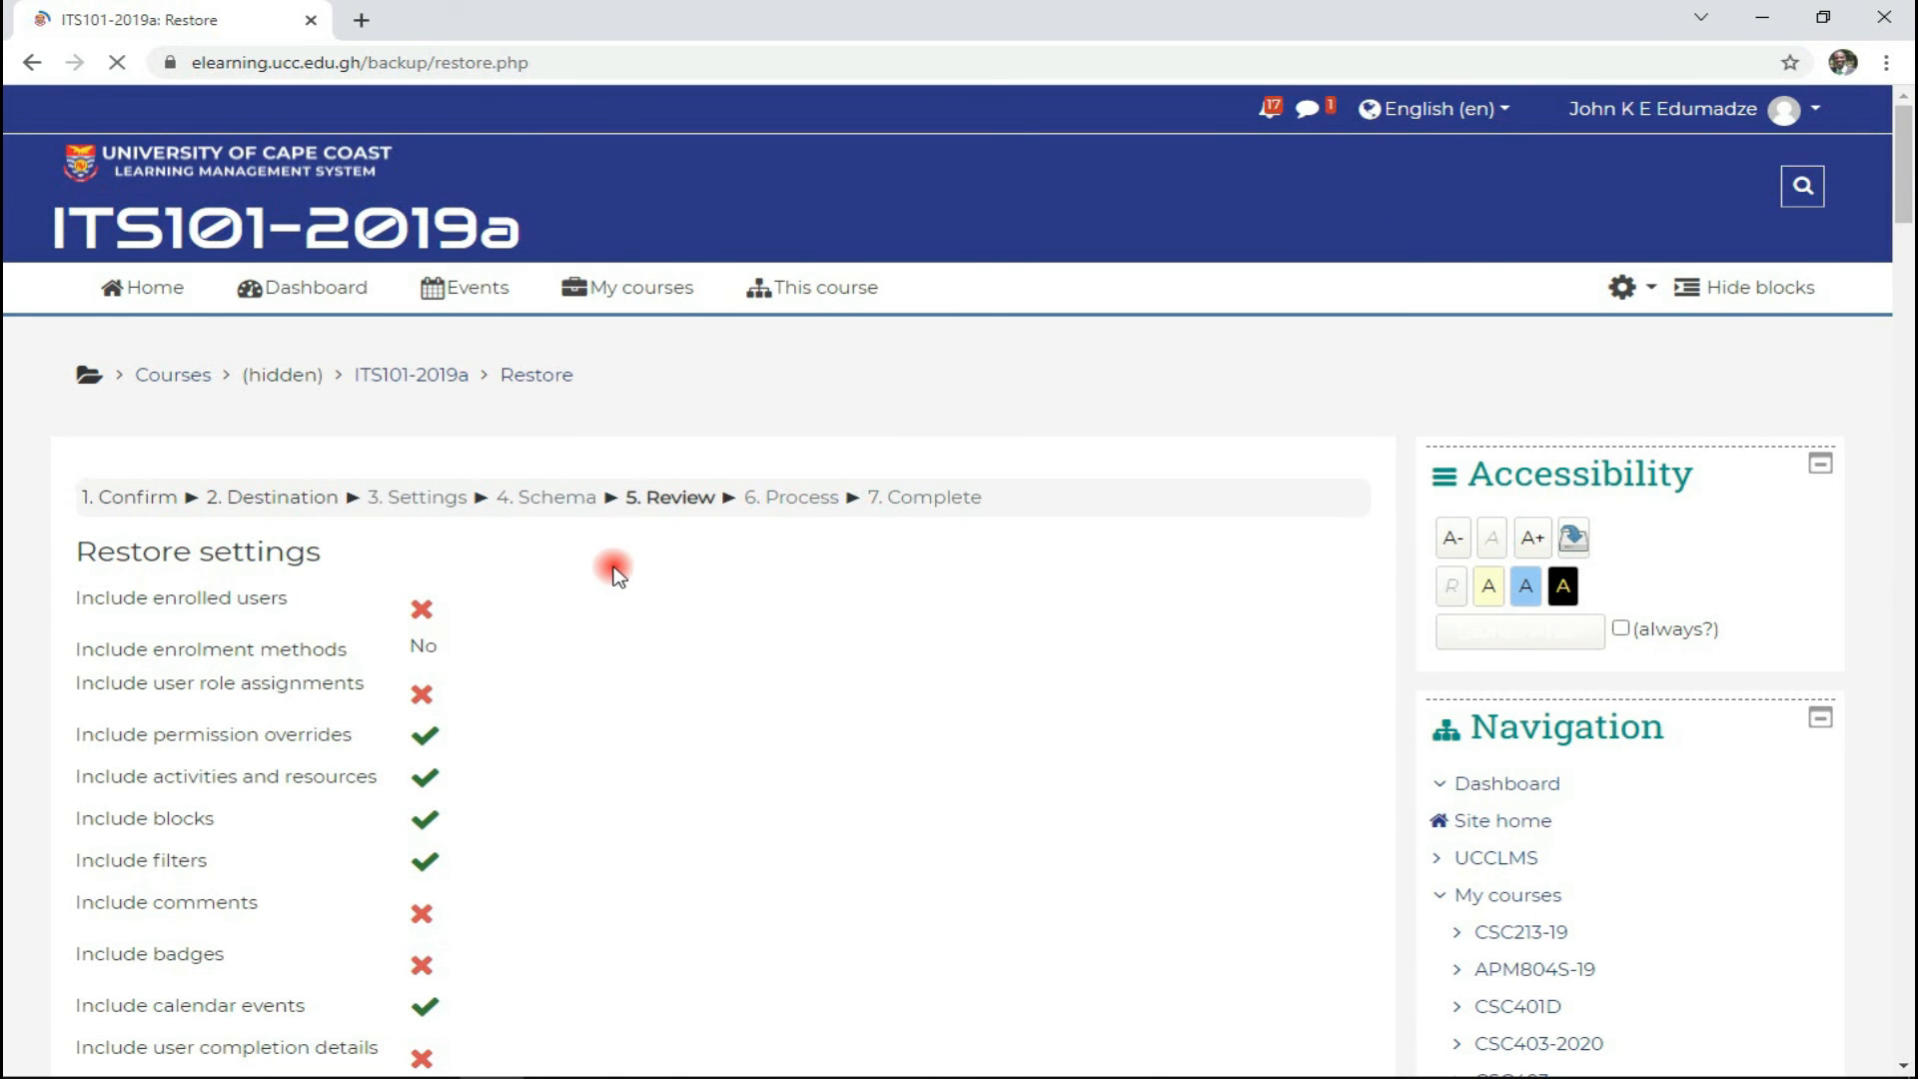
Review the restore settings and included items, perform the restore, and continue to the restored course
{"action": "scroll", "coordinate": [548, 565], "scroll_direction": "down", "scroll_amount": 7}
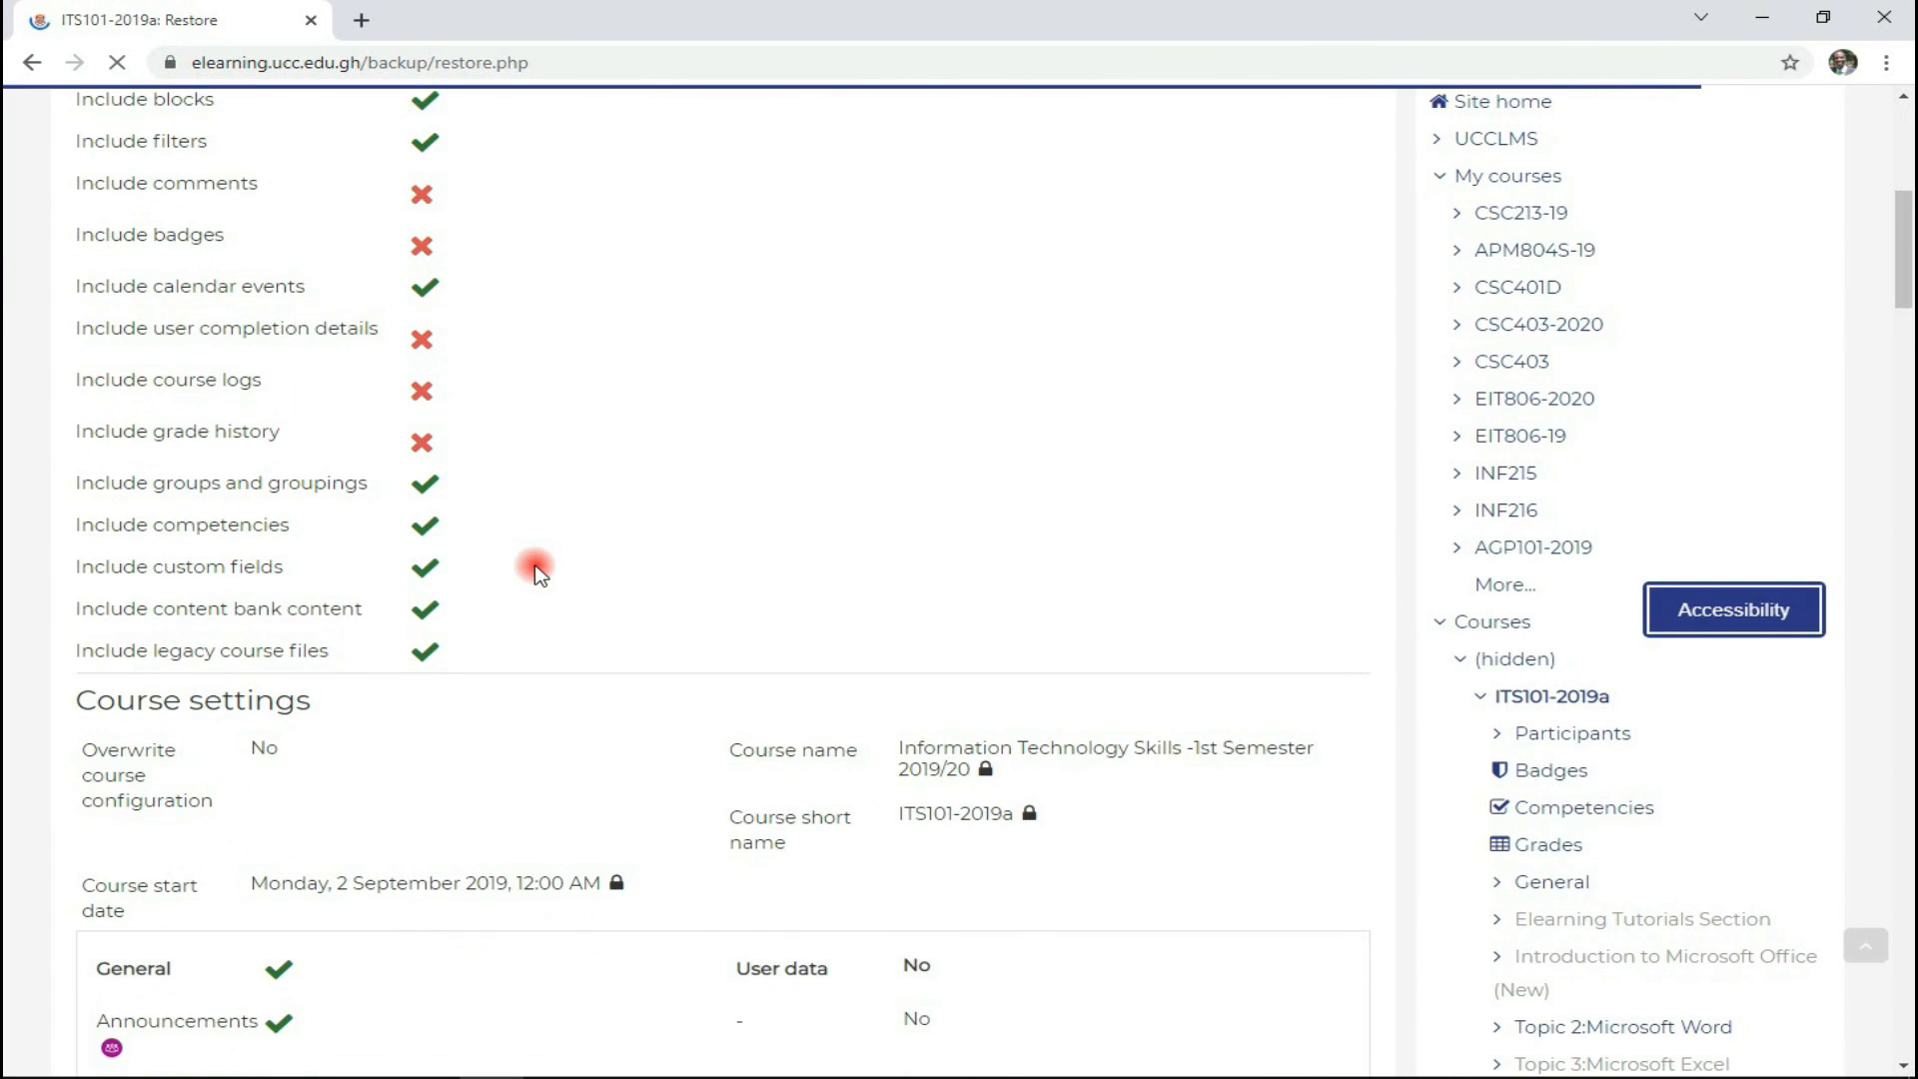
{"action": "scroll", "coordinate": [536, 573], "scroll_direction": "down", "scroll_amount": 16}
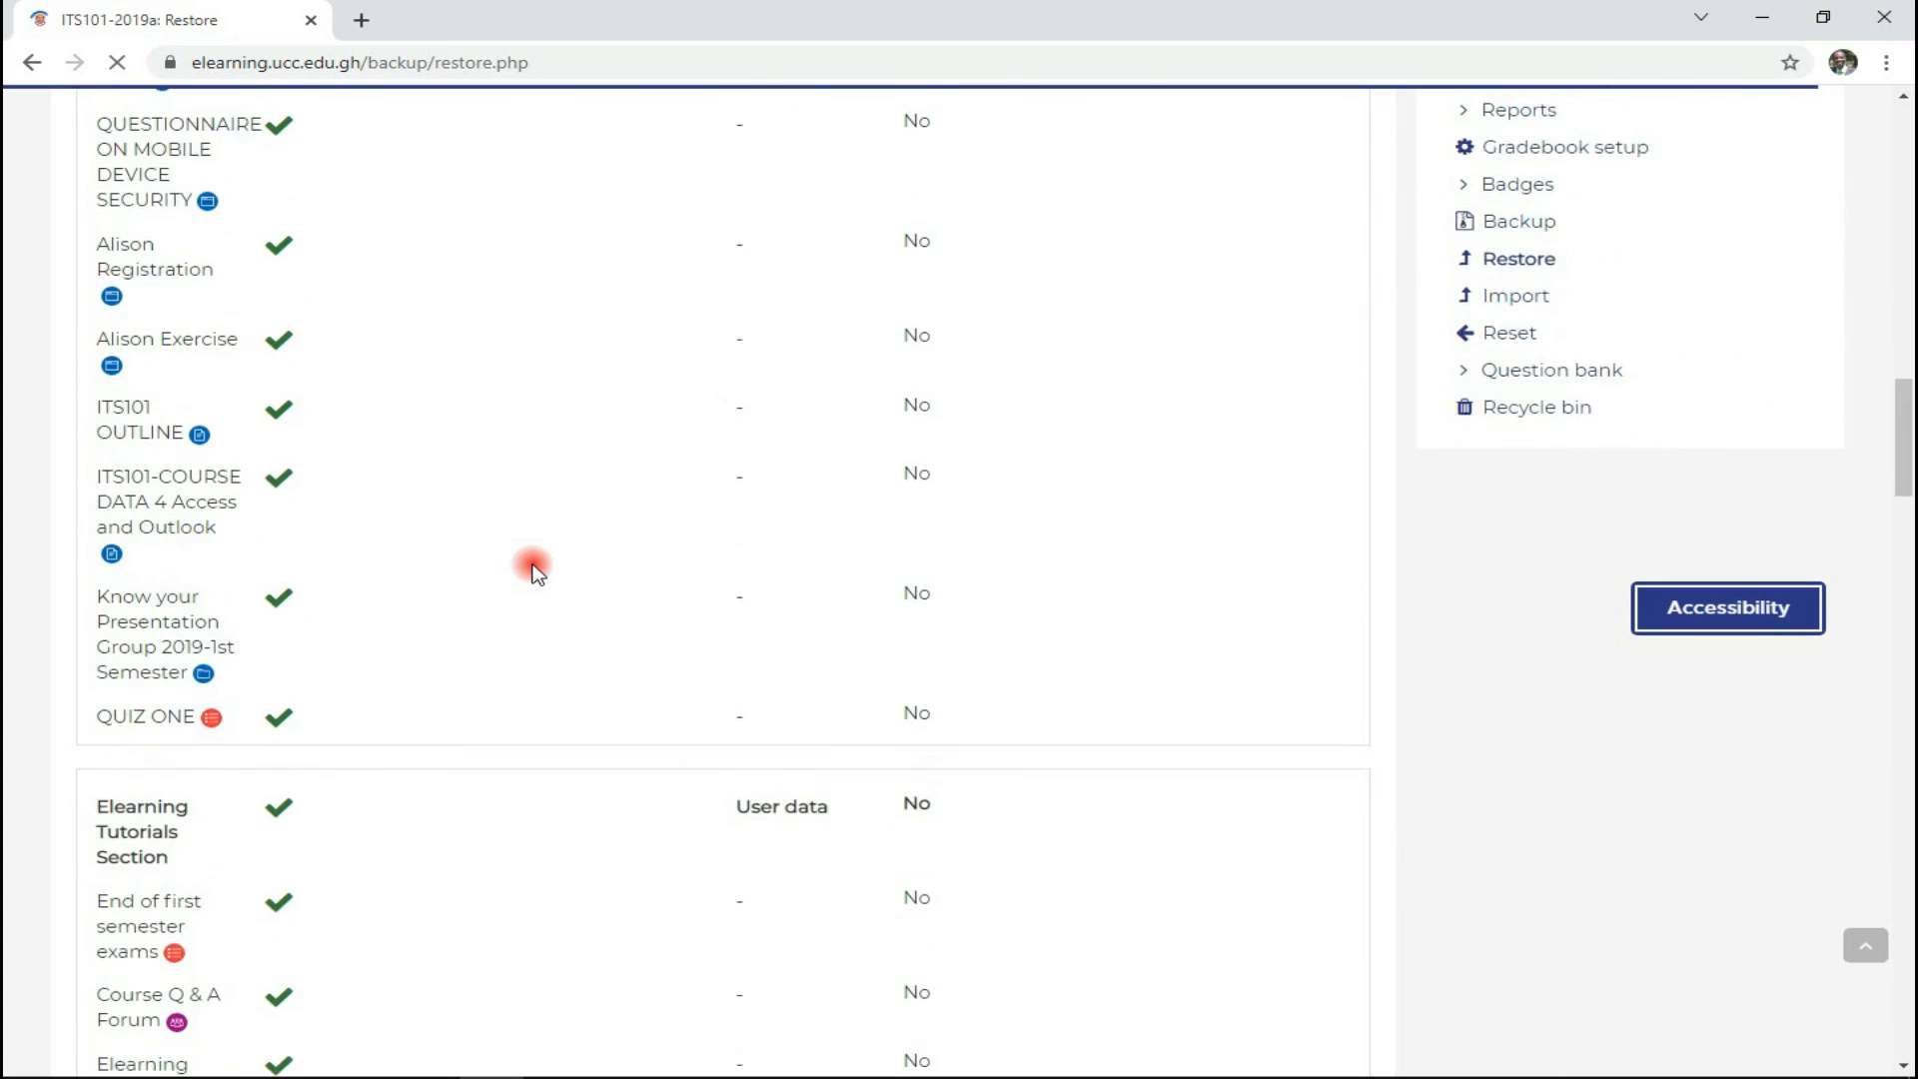
{"action": "scroll", "coordinate": [532, 570], "scroll_direction": "down", "scroll_amount": 20}
{"action": "scroll", "coordinate": [532, 567], "scroll_direction": "down", "scroll_amount": 20}
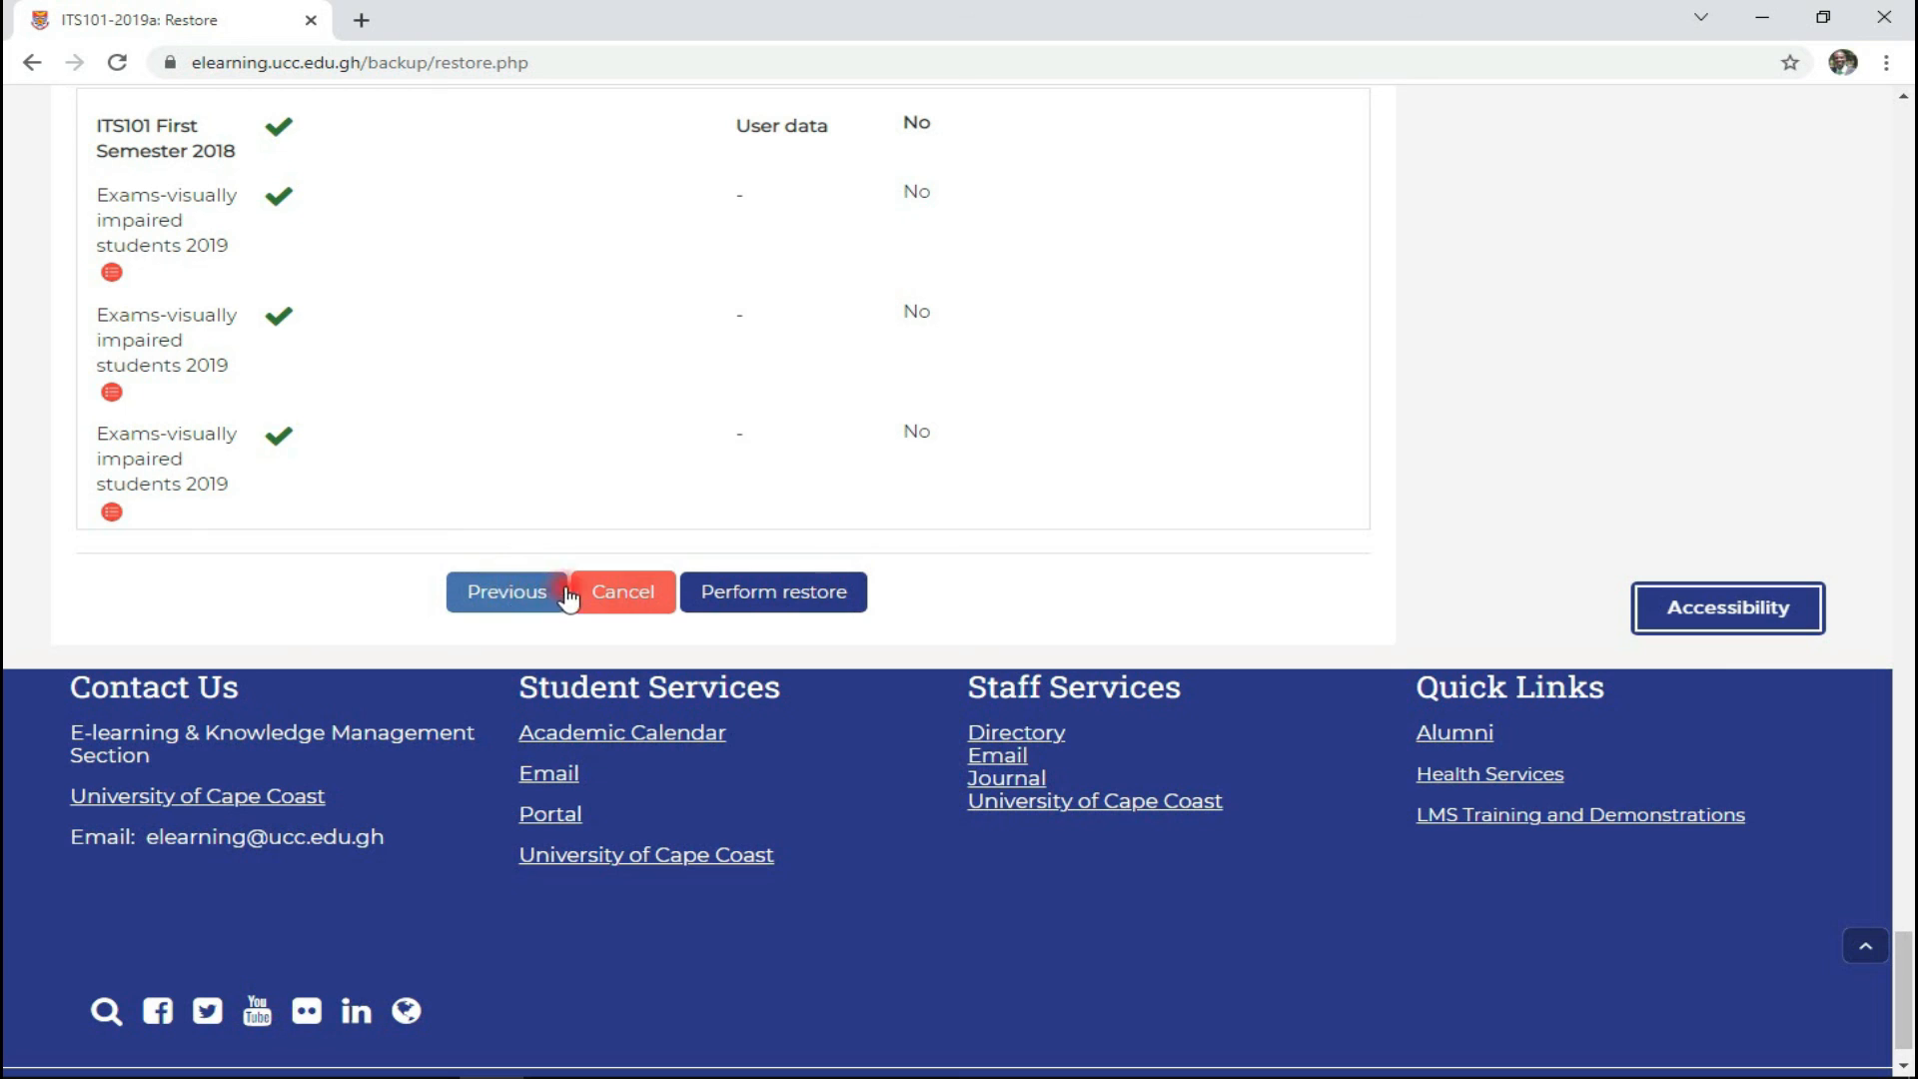
{"action": "left_click", "coordinate": [744, 597]}
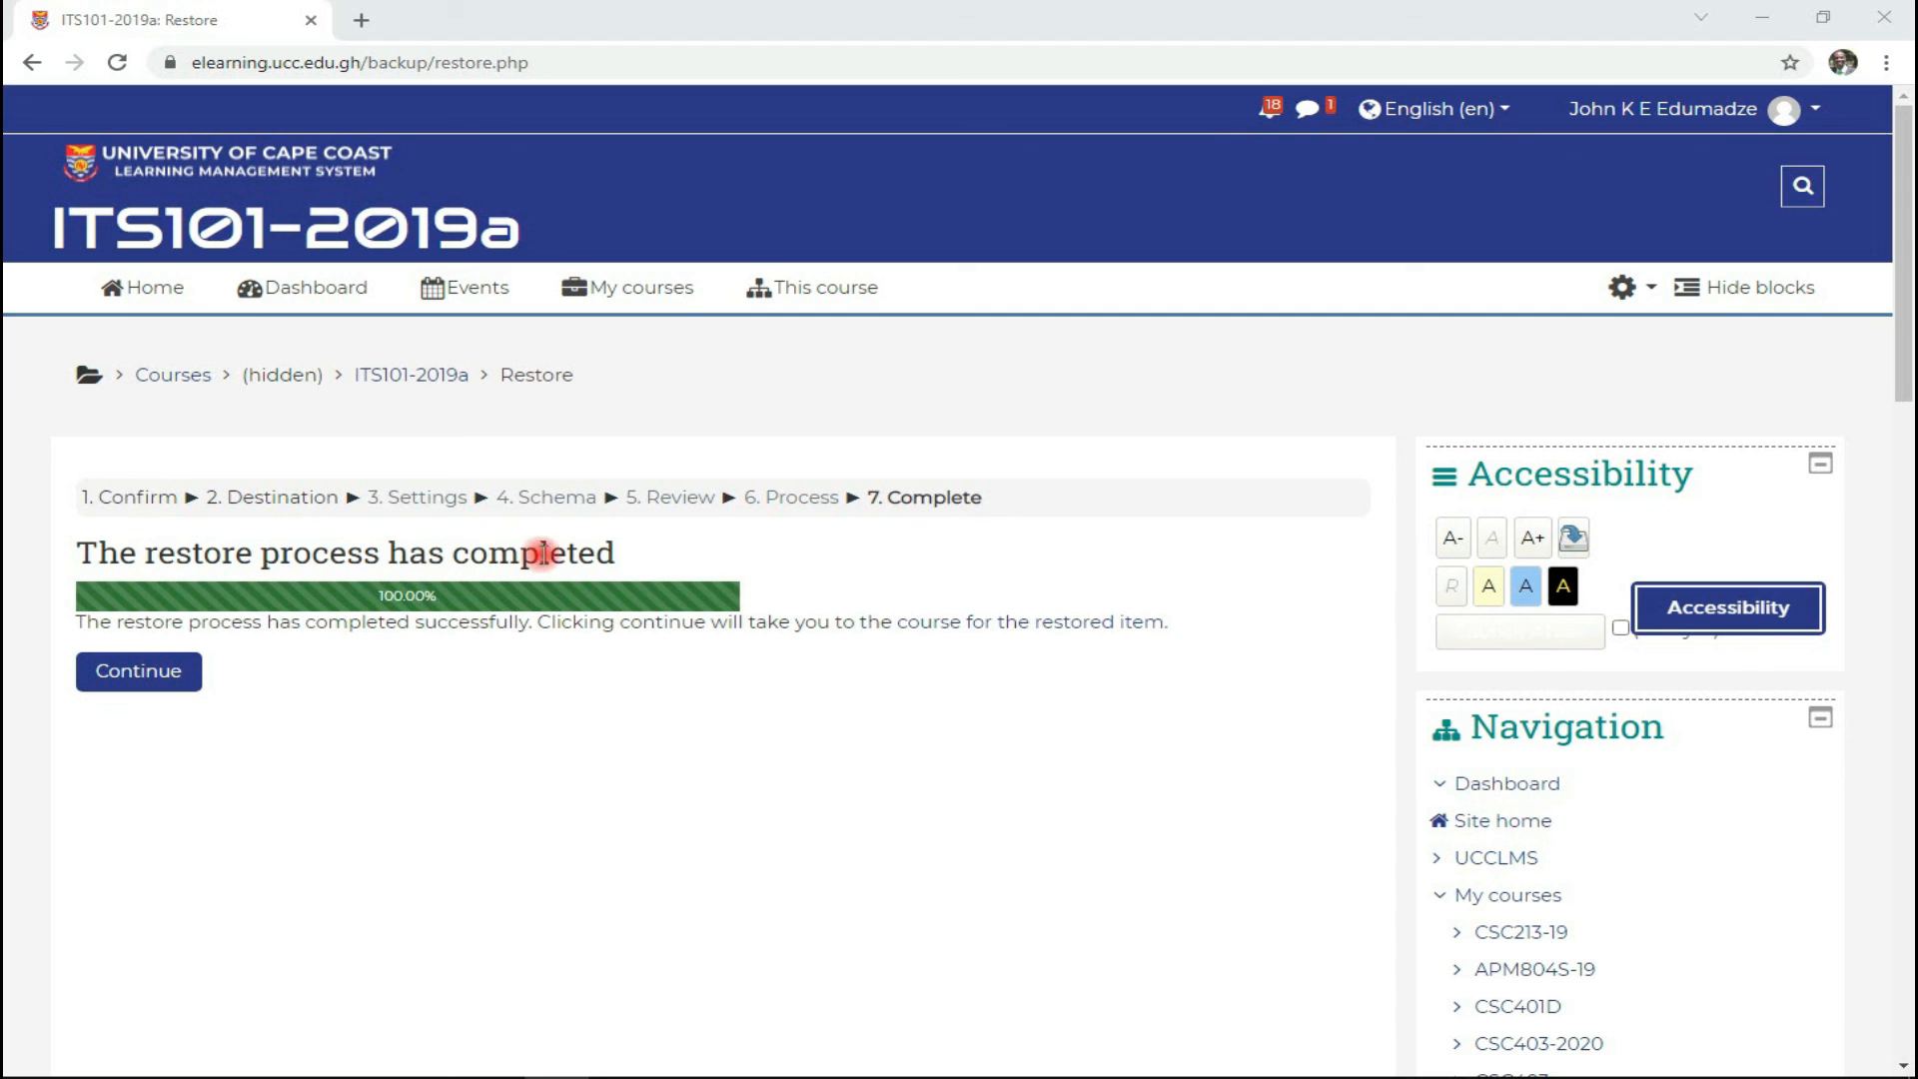
{"action": "left_click", "coordinate": [160, 673]}
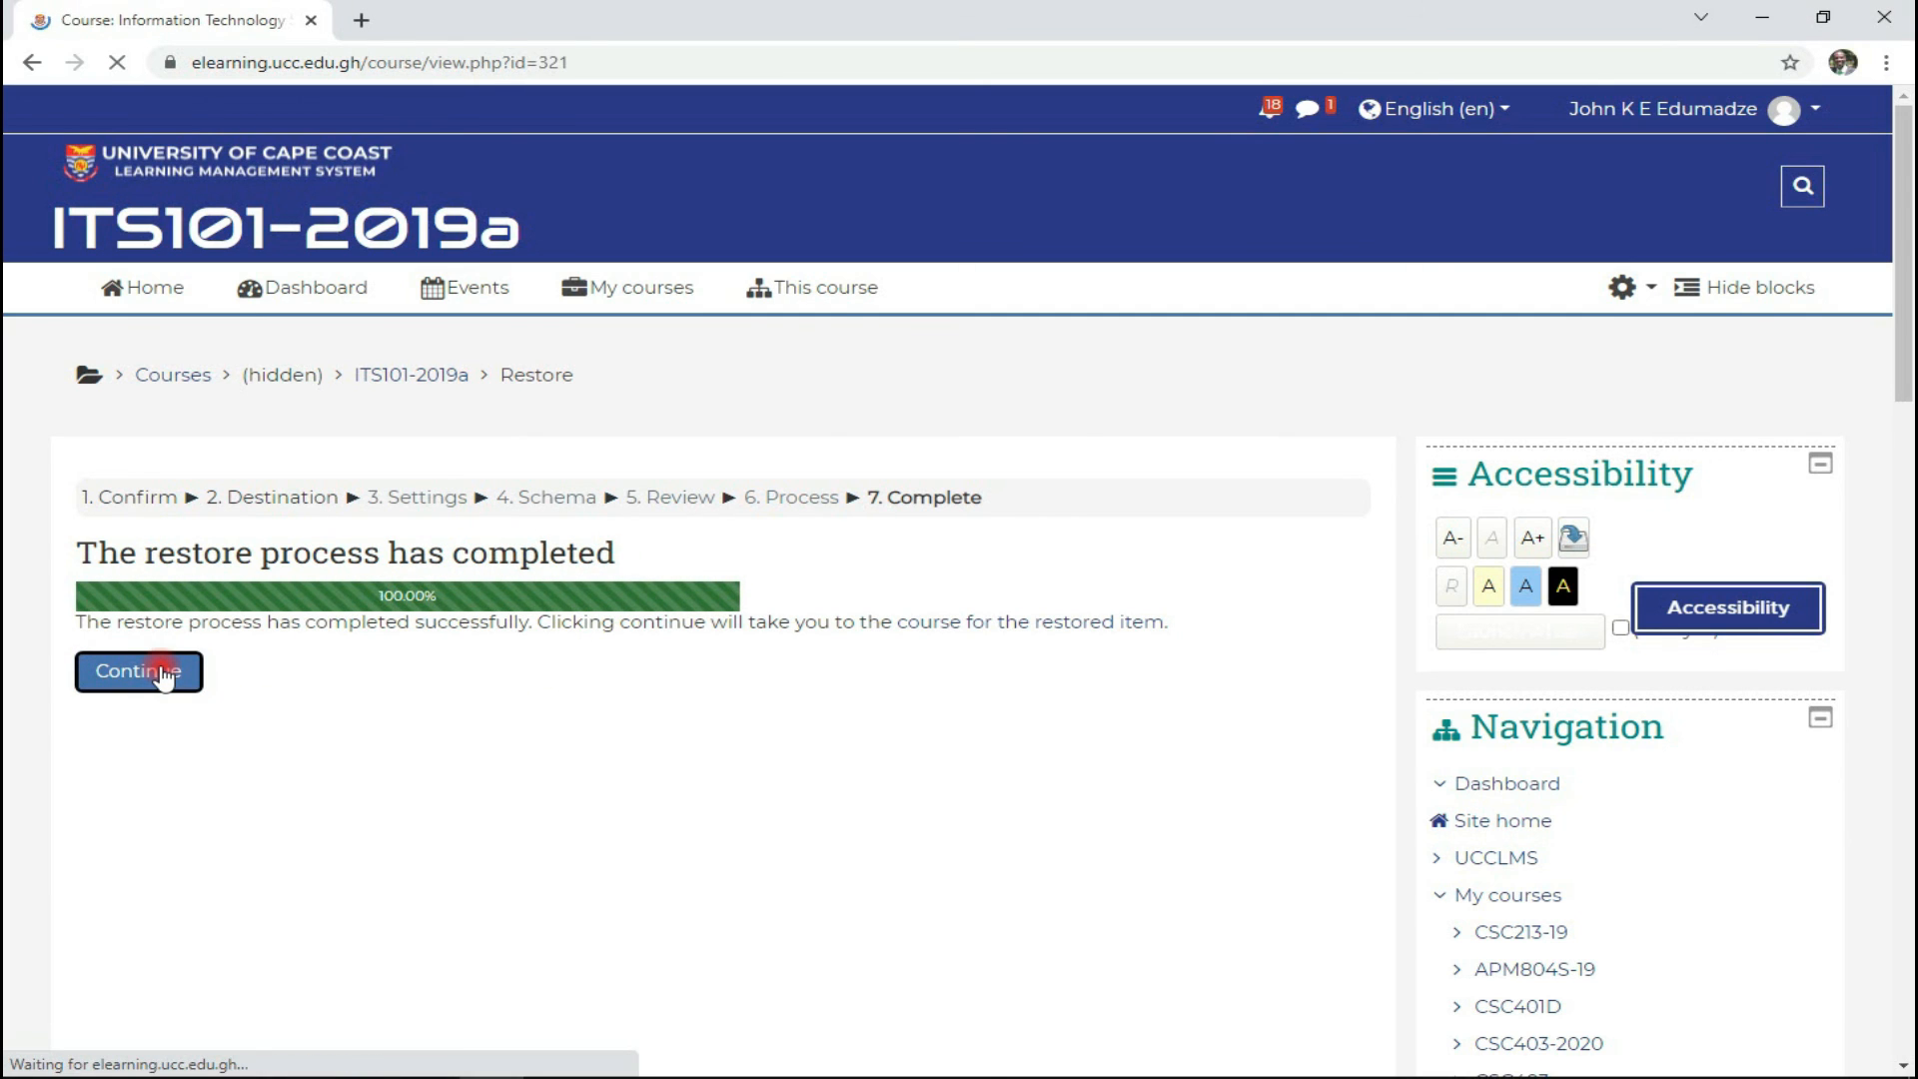